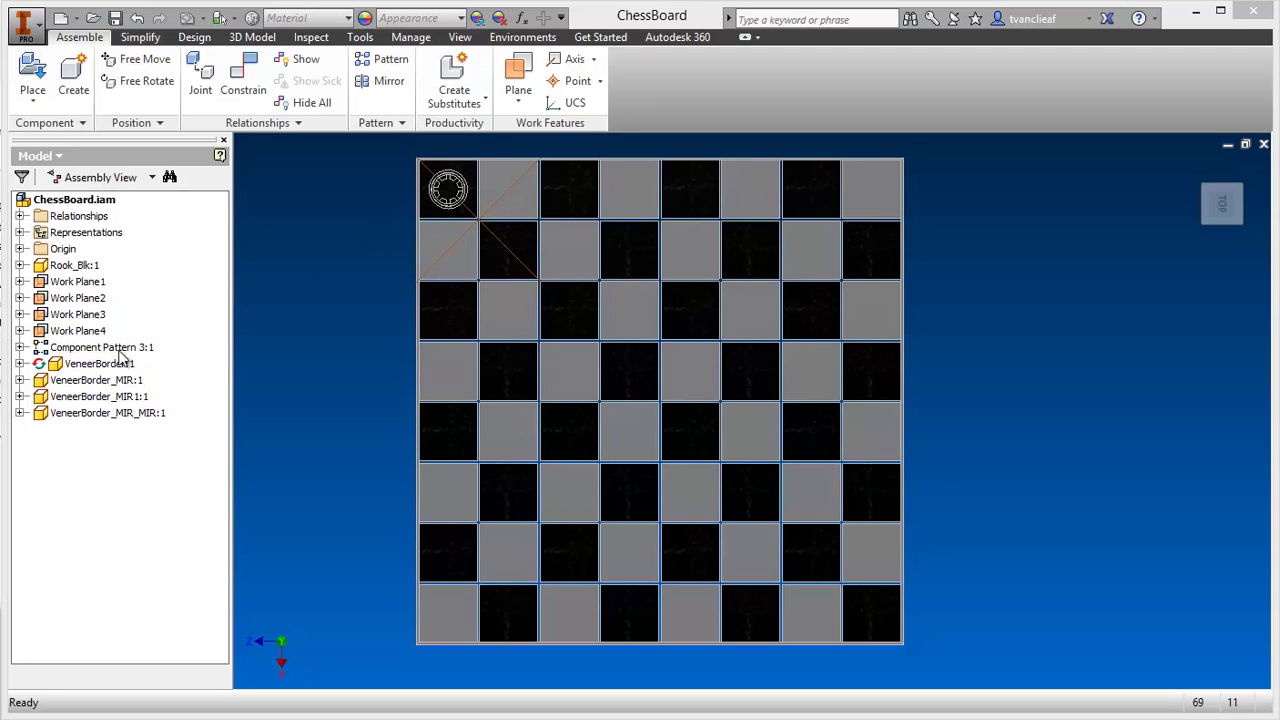
- Examine the chessboard squares, the gaps between them and the border around the rook's corner from above
middle_click_drag(417, 182, 474, 272)
scroll(454, 234, "down", 4)
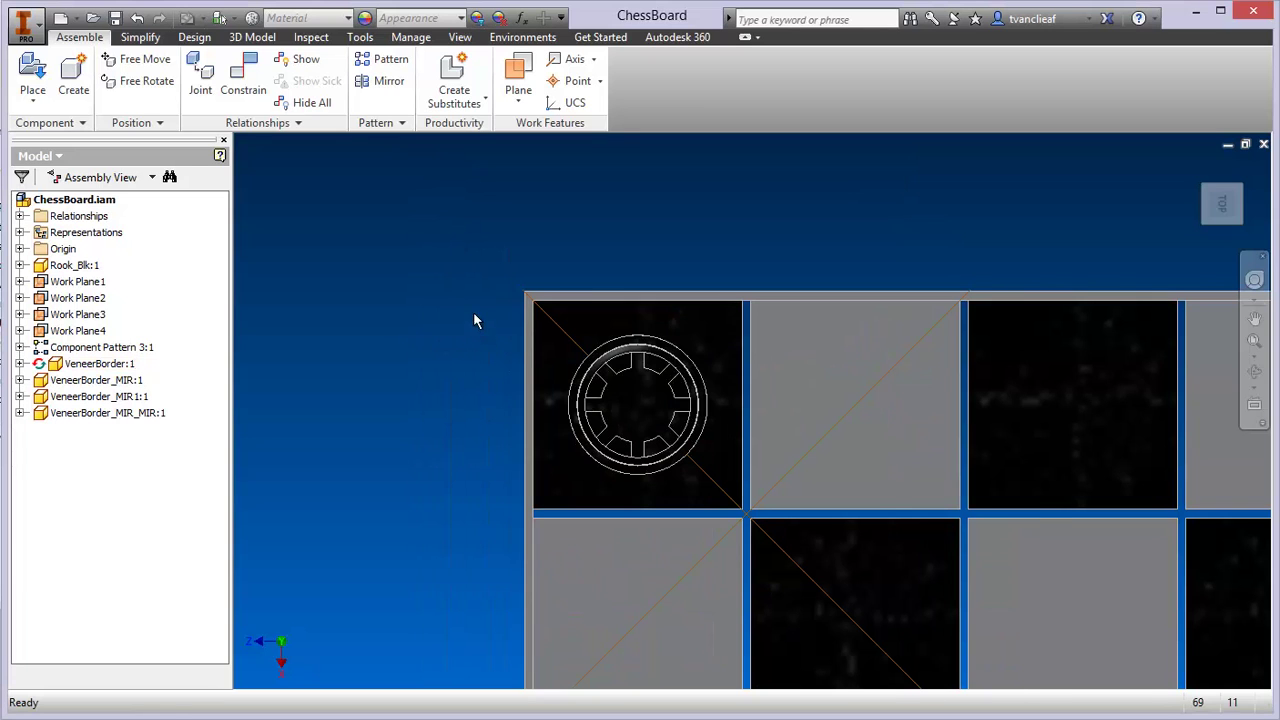
scroll(482, 308, "down", 3)
middle_click_drag(572, 387, 410, 280)
scroll(410, 278, "up", 3)
middle_click_drag(476, 309, 510, 289)
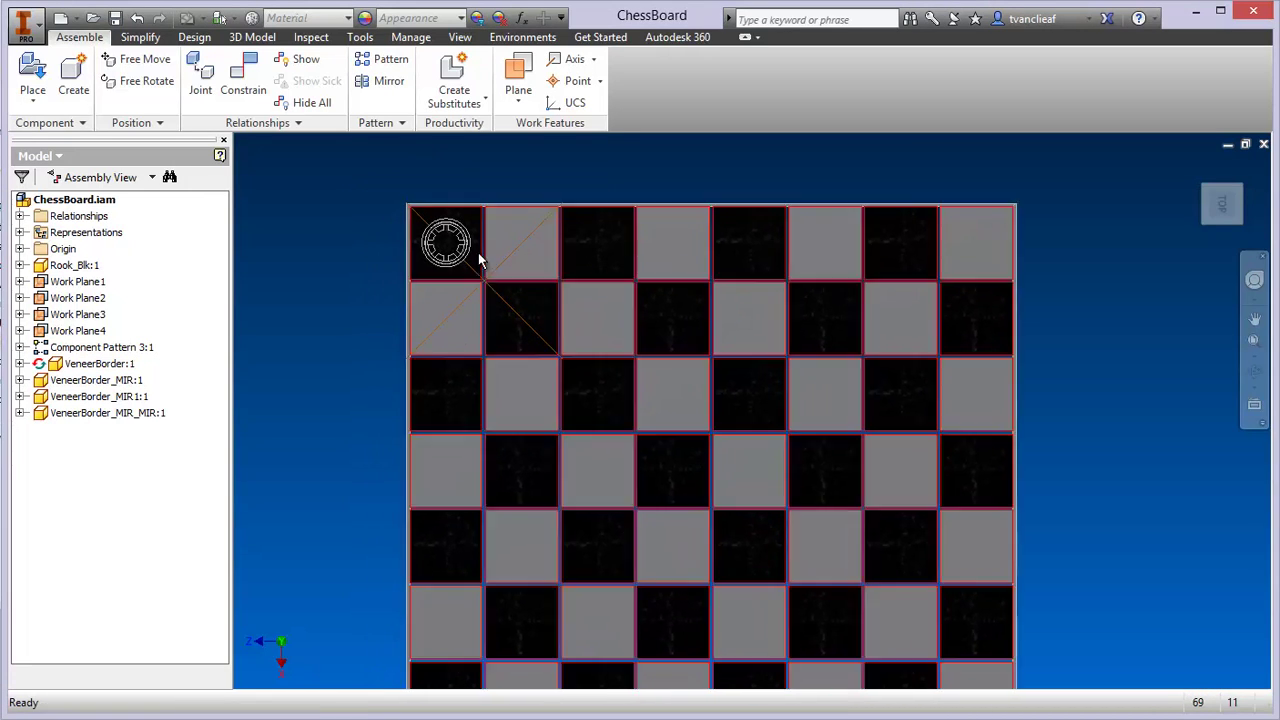
scroll(481, 222, "up", 2)
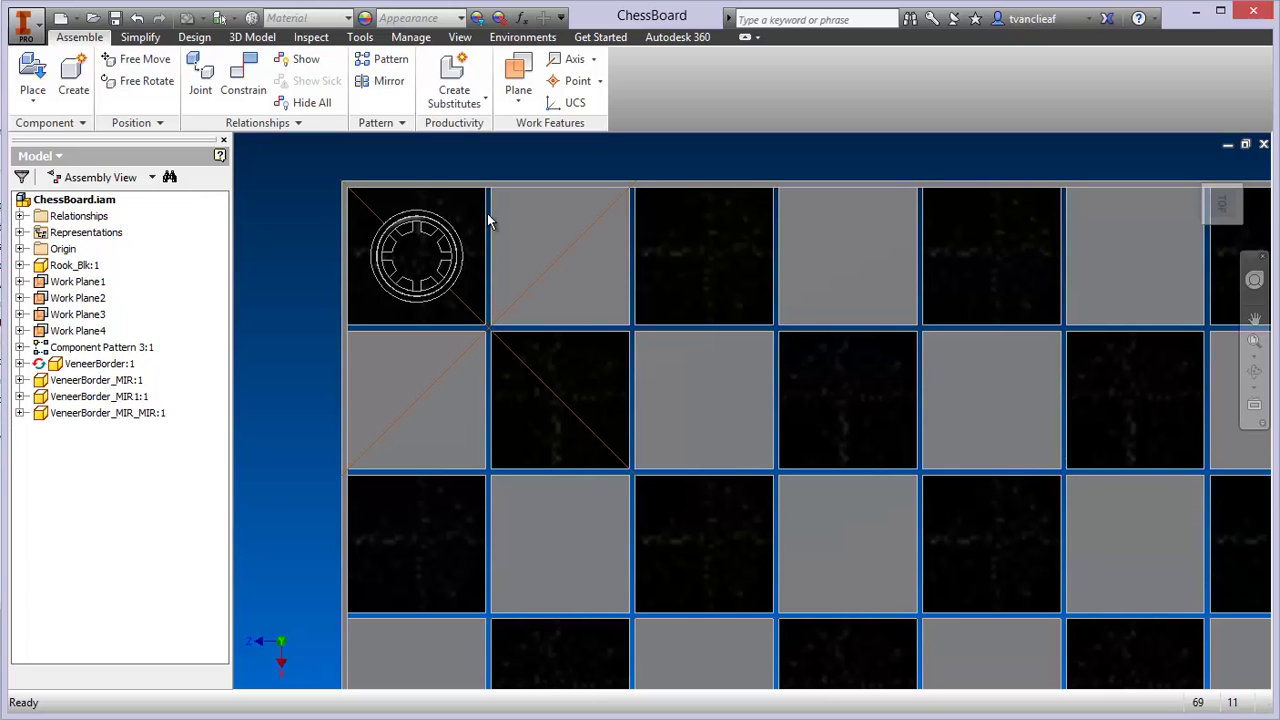
scroll(356, 316, "up", 3)
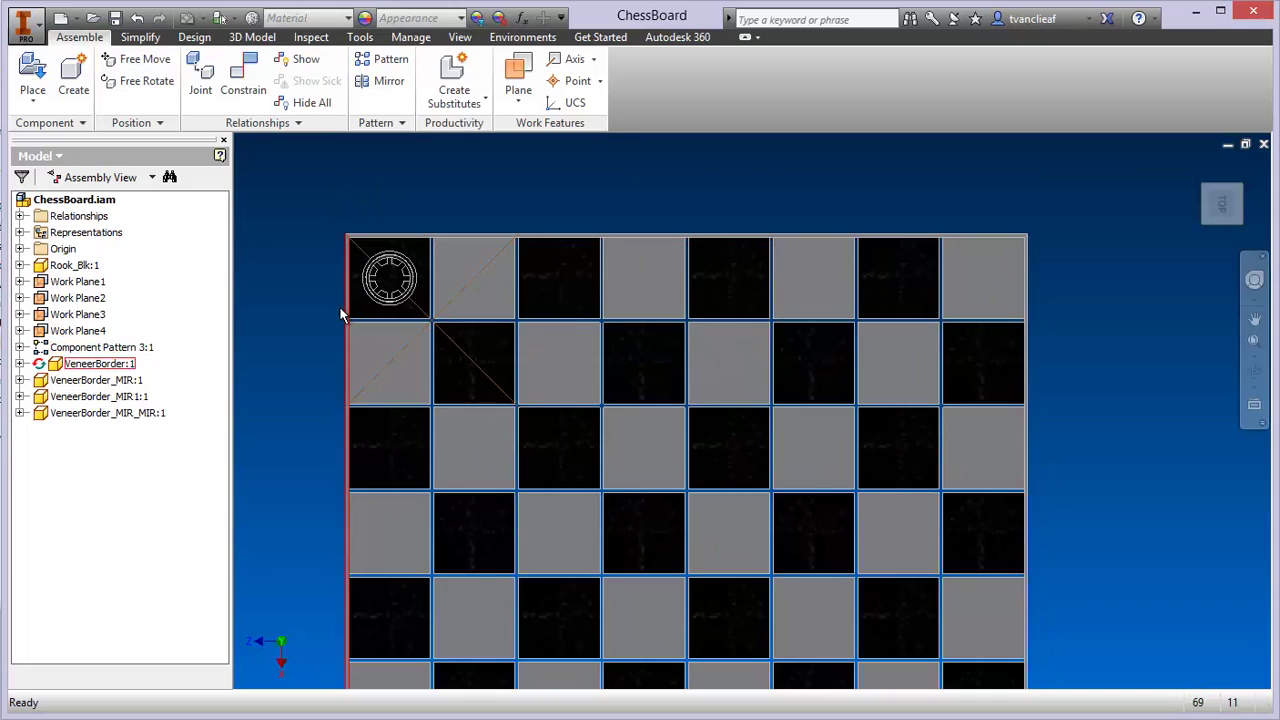
middle_click_drag(340, 311, 499, 252)
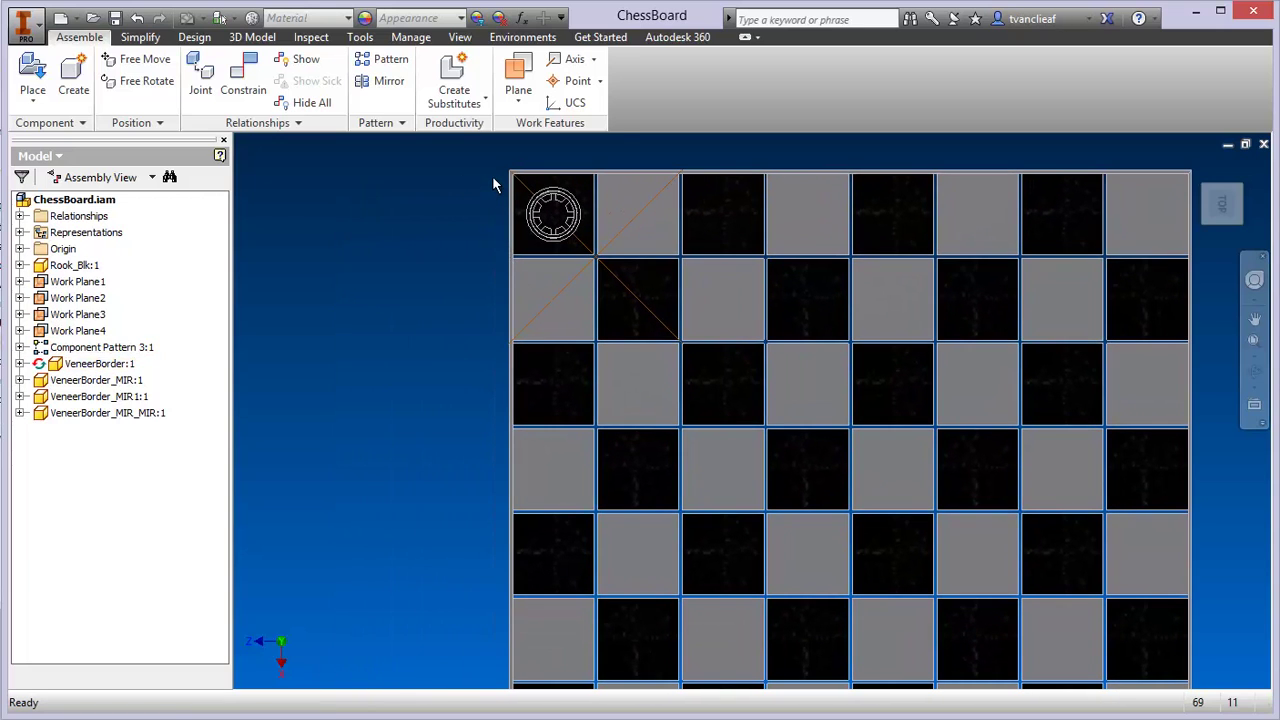
middle_click_drag(423, 232, 368, 234)
- Create an in-place component named Veneer_Insert from the Standard.ipt template, with its sketch plane constrained to the selected face
left_click(74, 96)
left_click(74, 85)
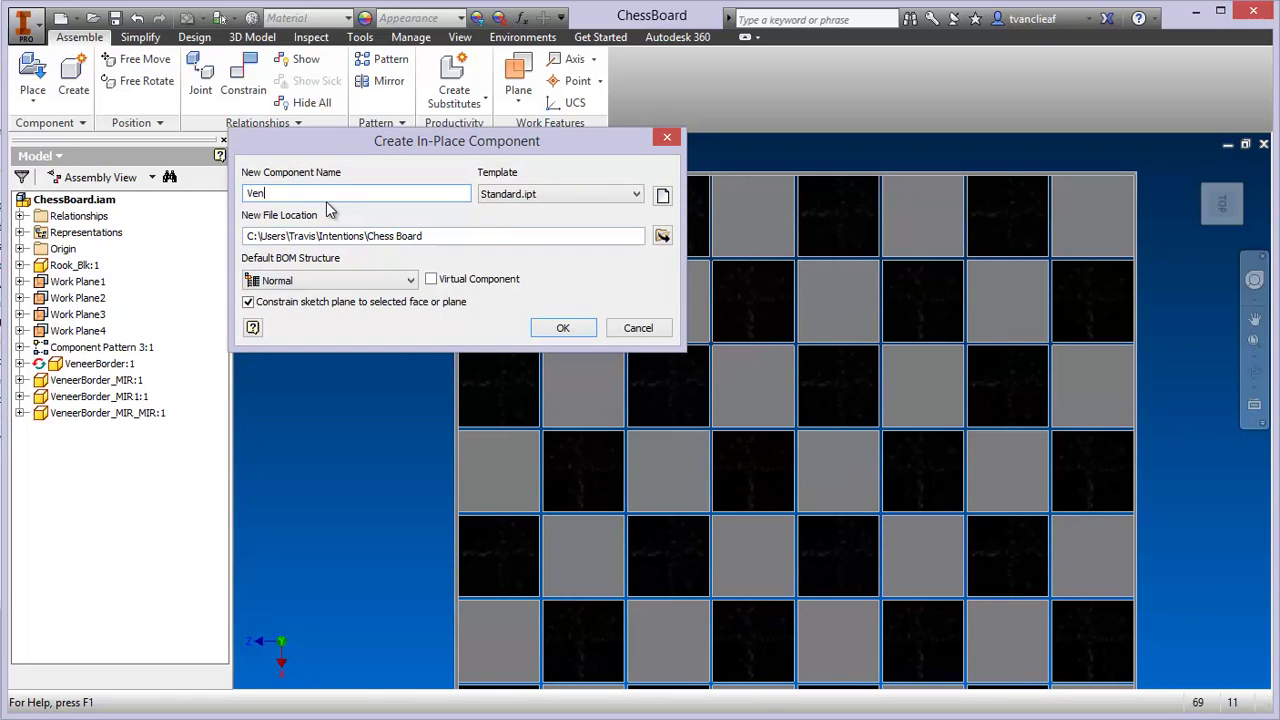
type("Veneer_Insert")
left_click(563, 328)
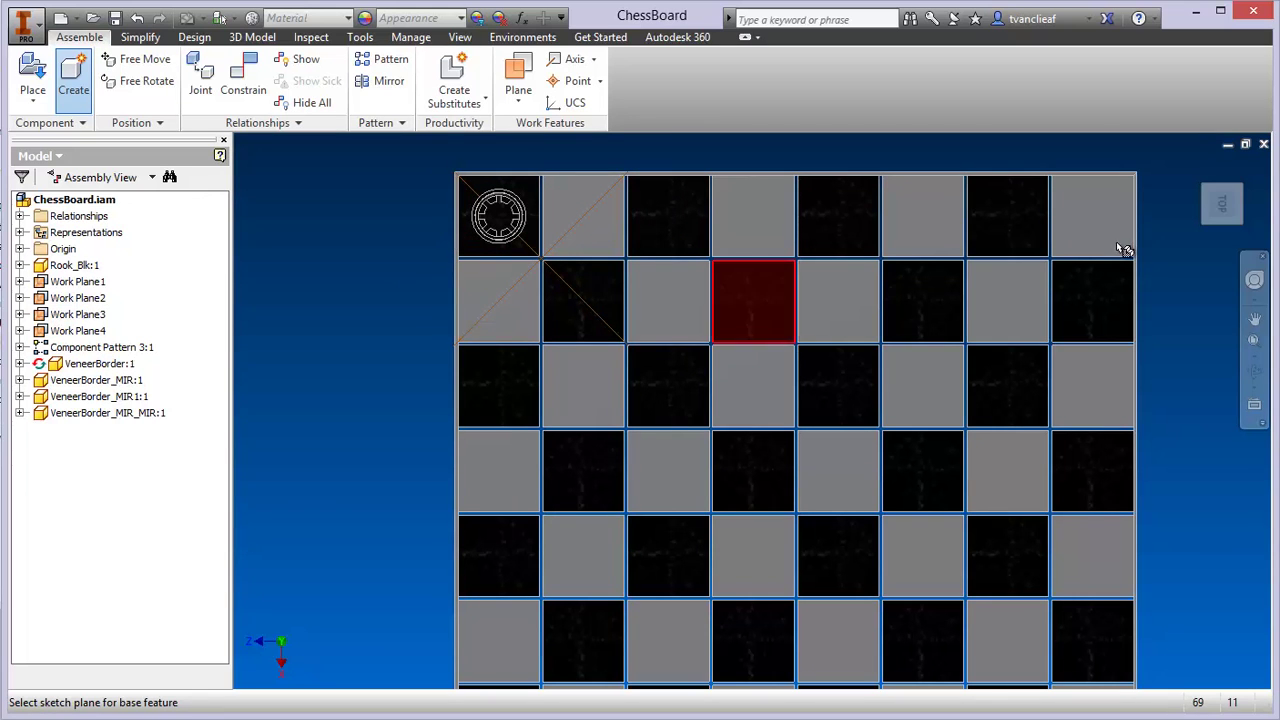
- Place the new component on the narrow outer side face of the veneer border beside the rook
left_click(1207, 195)
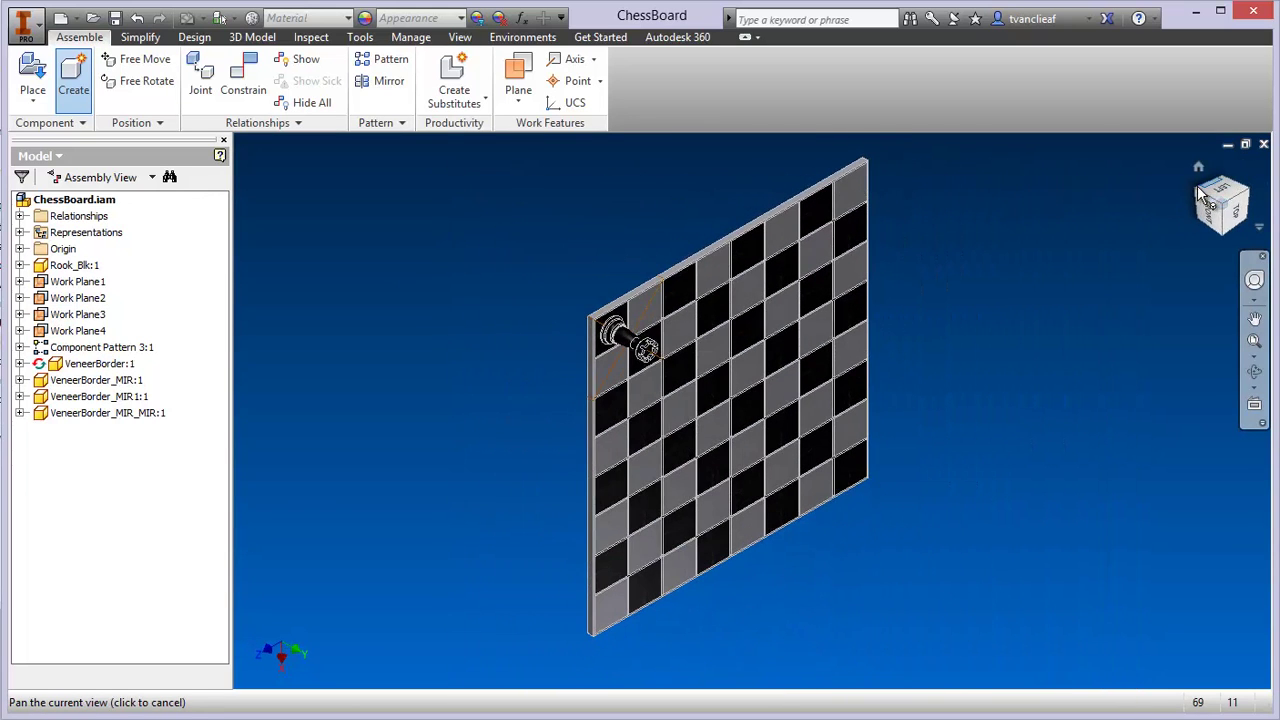
scroll(608, 340, "up", 4)
scroll(608, 340, "up", 3)
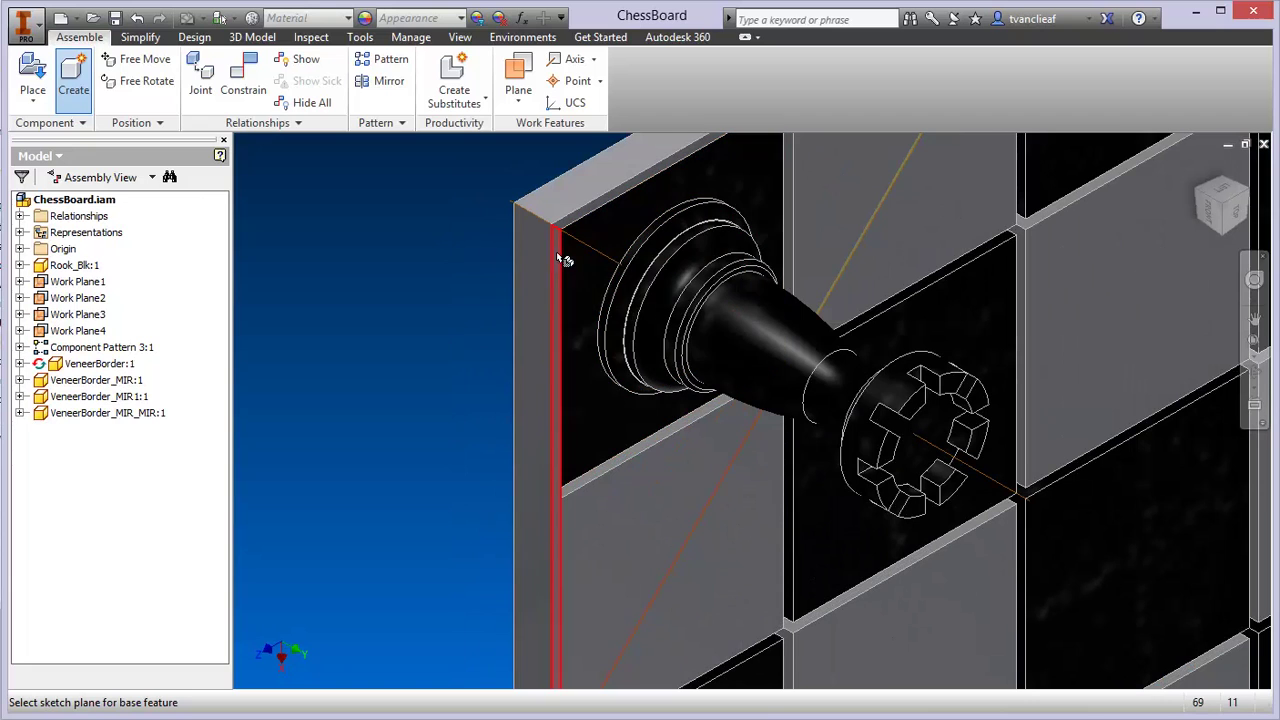
scroll(522, 258, "down", 4)
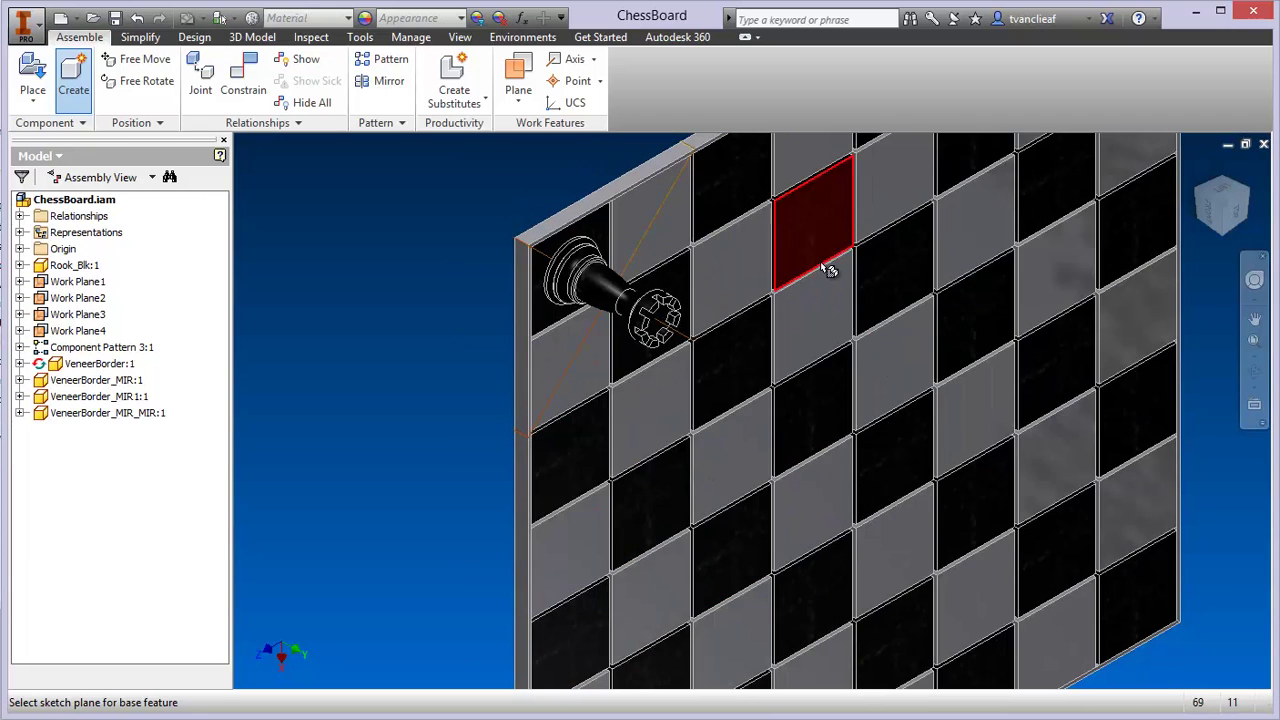
scroll(864, 280, "down", 2)
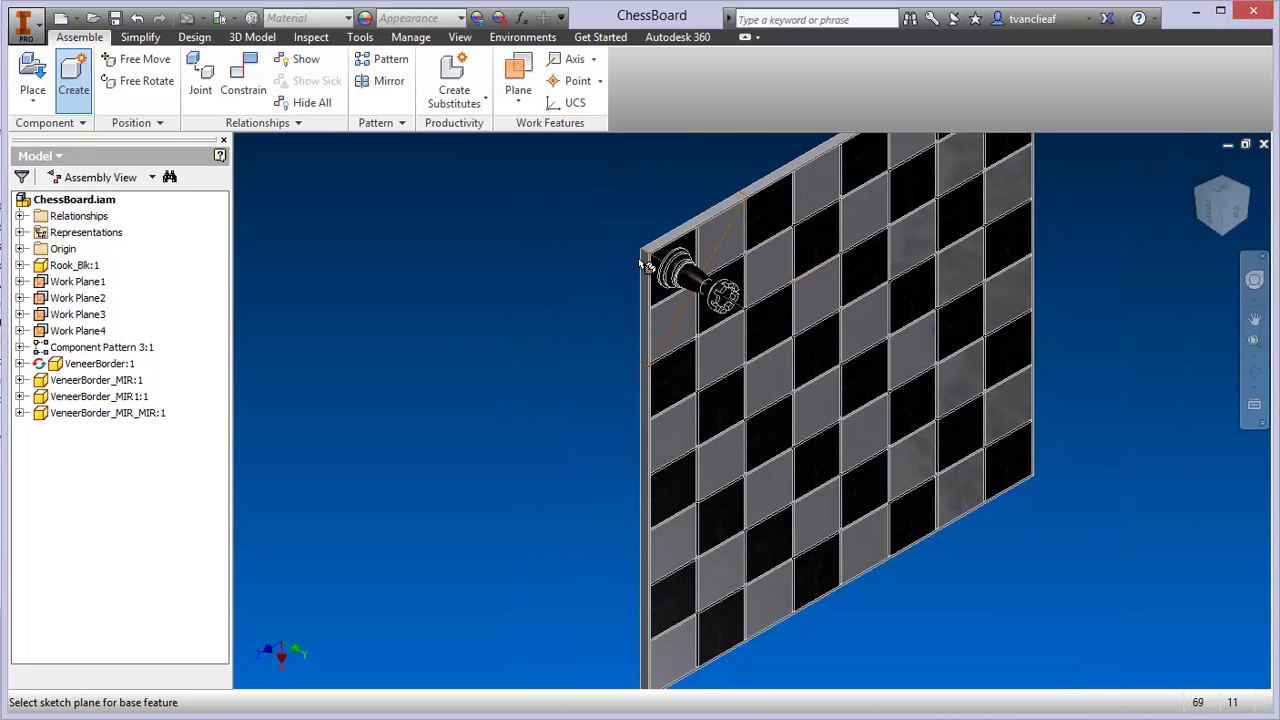
scroll(650, 258, "up", 2)
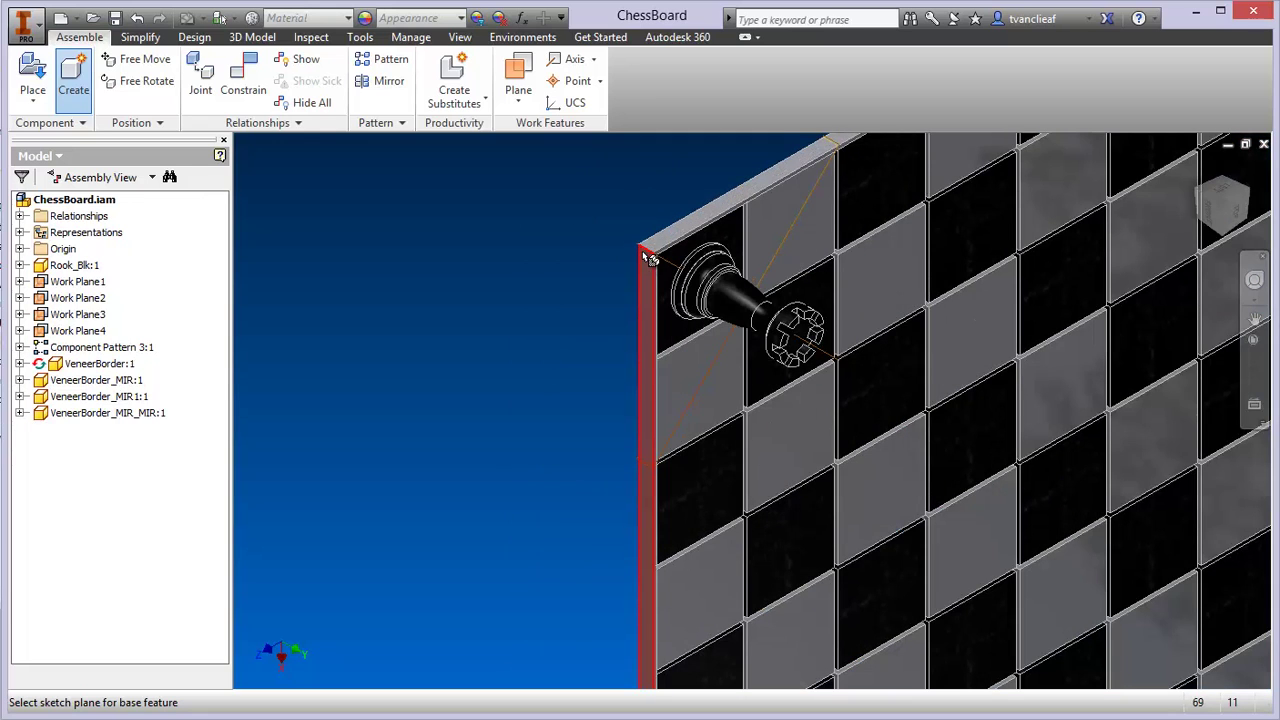
scroll(648, 268, "up", 2)
left_click(650, 270)
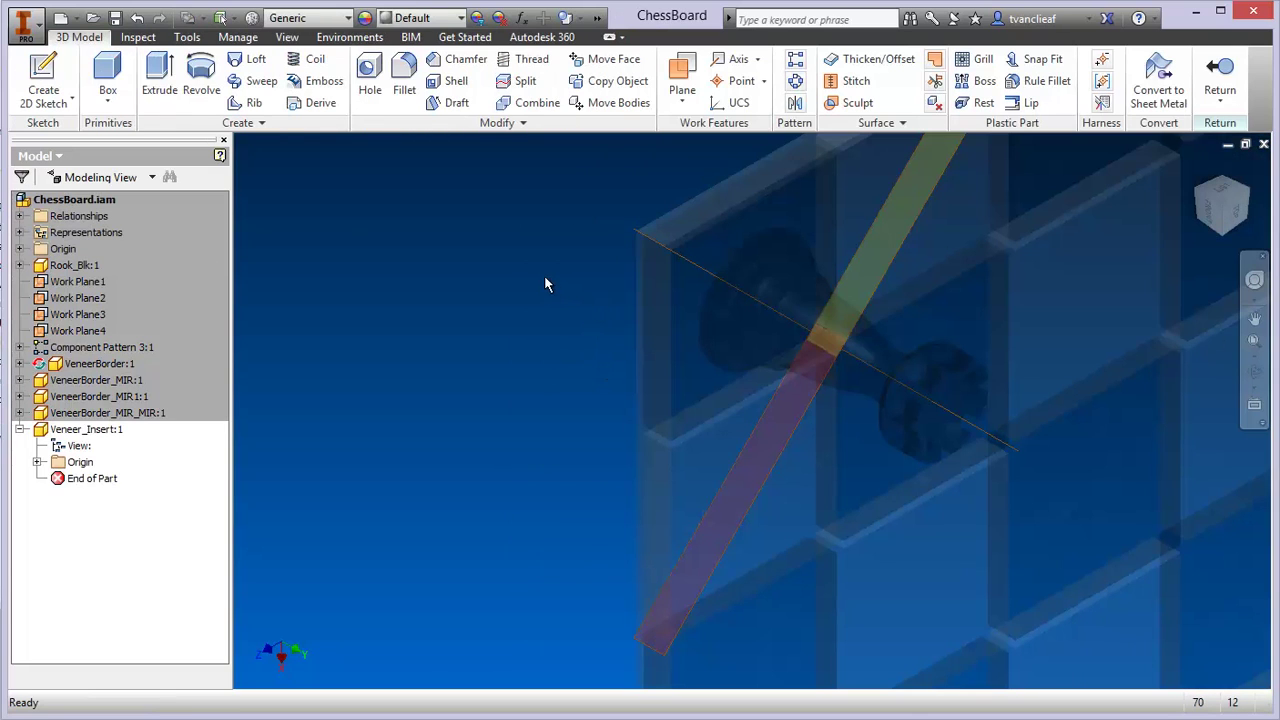
- Start a 2D sketch in Veneer_Insert on the board's long, narrow side face at the rook's corner
scroll(610, 300, "down", 5)
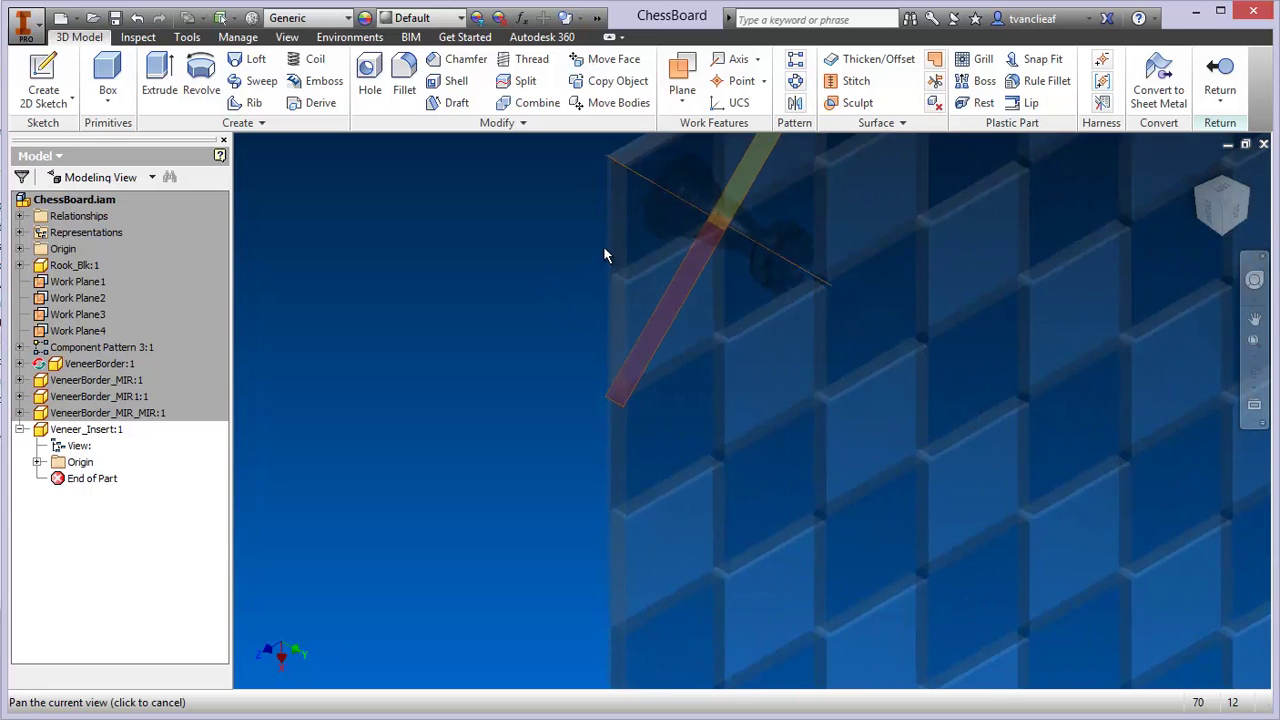
scroll(601, 260, "up", 3)
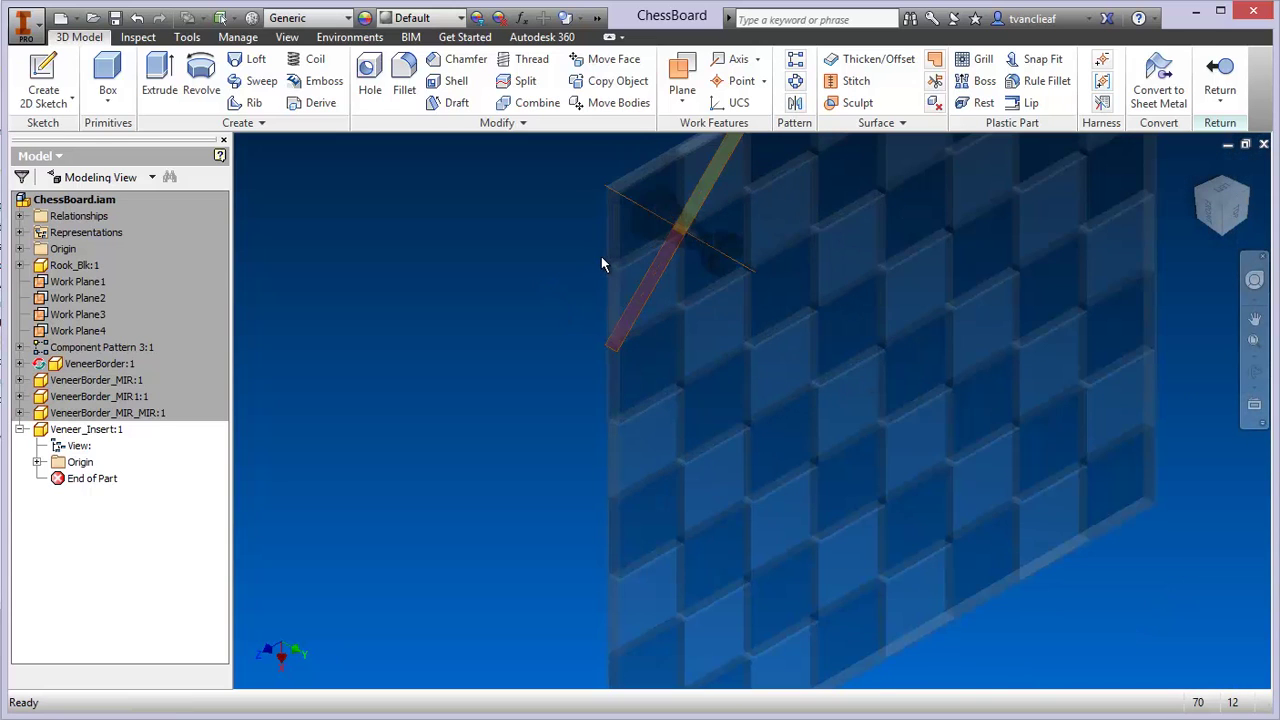
left_click(1208, 222)
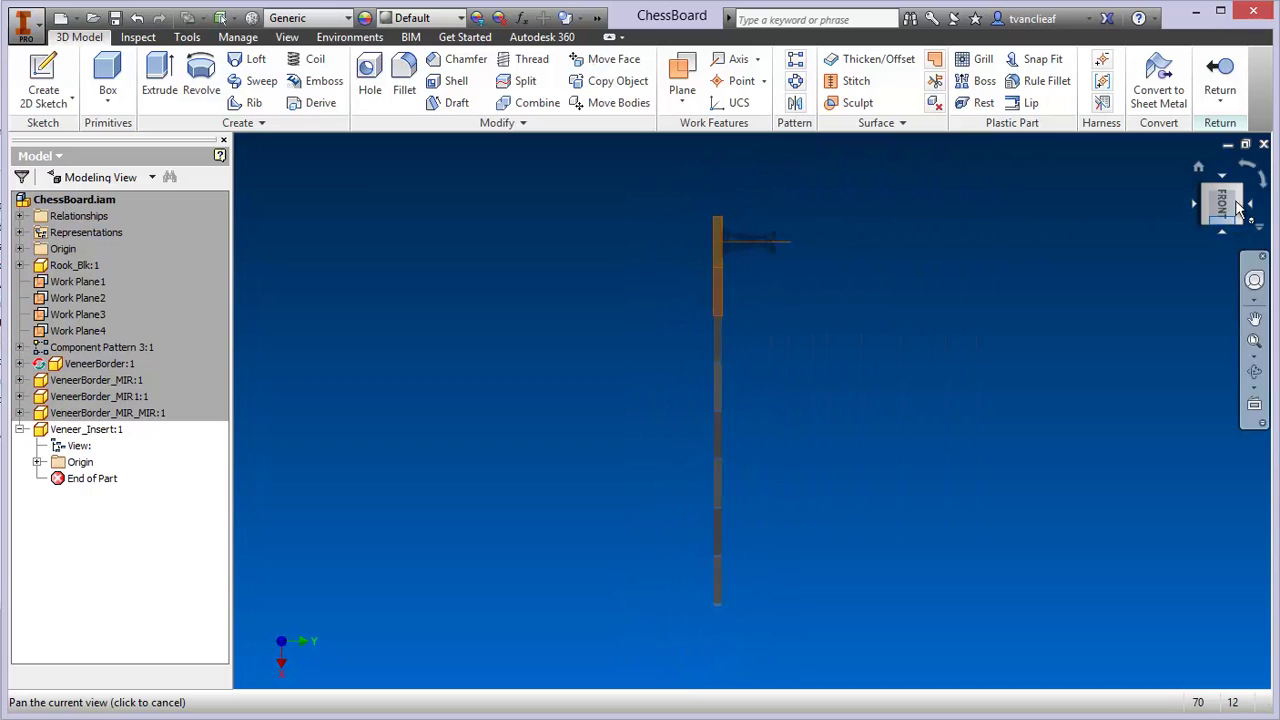
left_click(1249, 172)
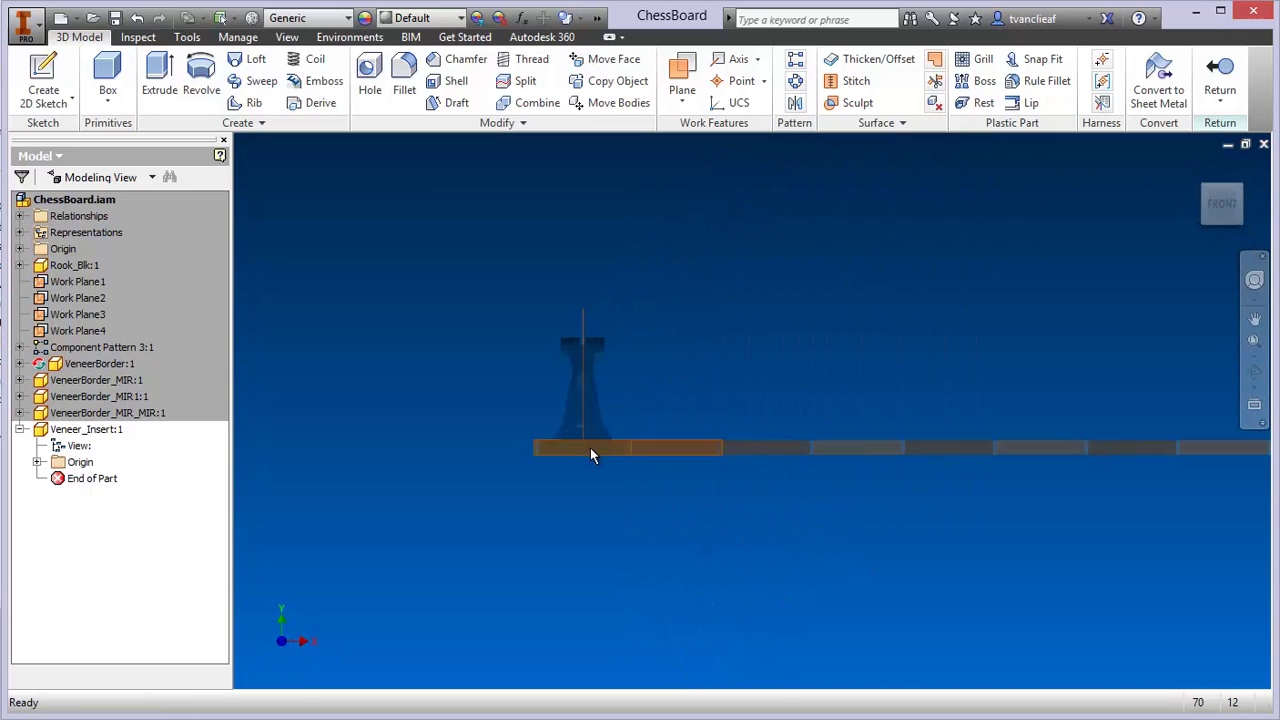
left_click_drag(570, 475, 474, 471)
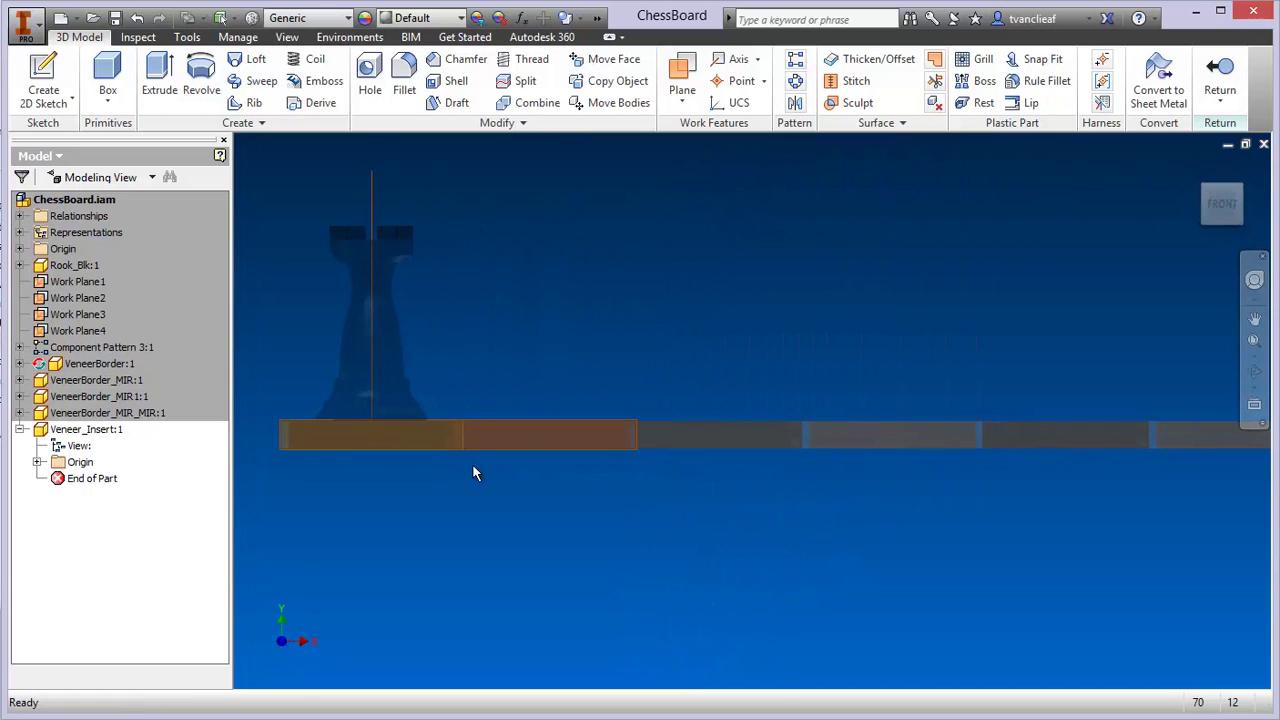
left_click(42, 102)
left_click(82, 134)
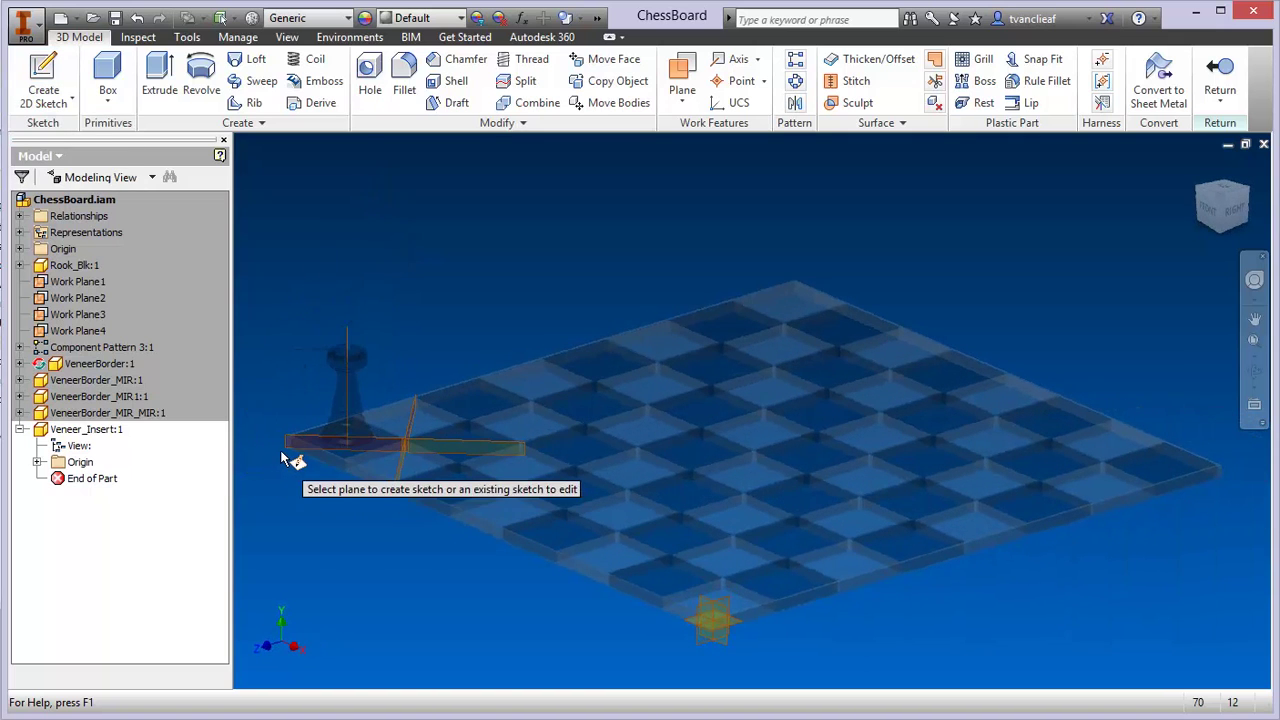
left_click(305, 457)
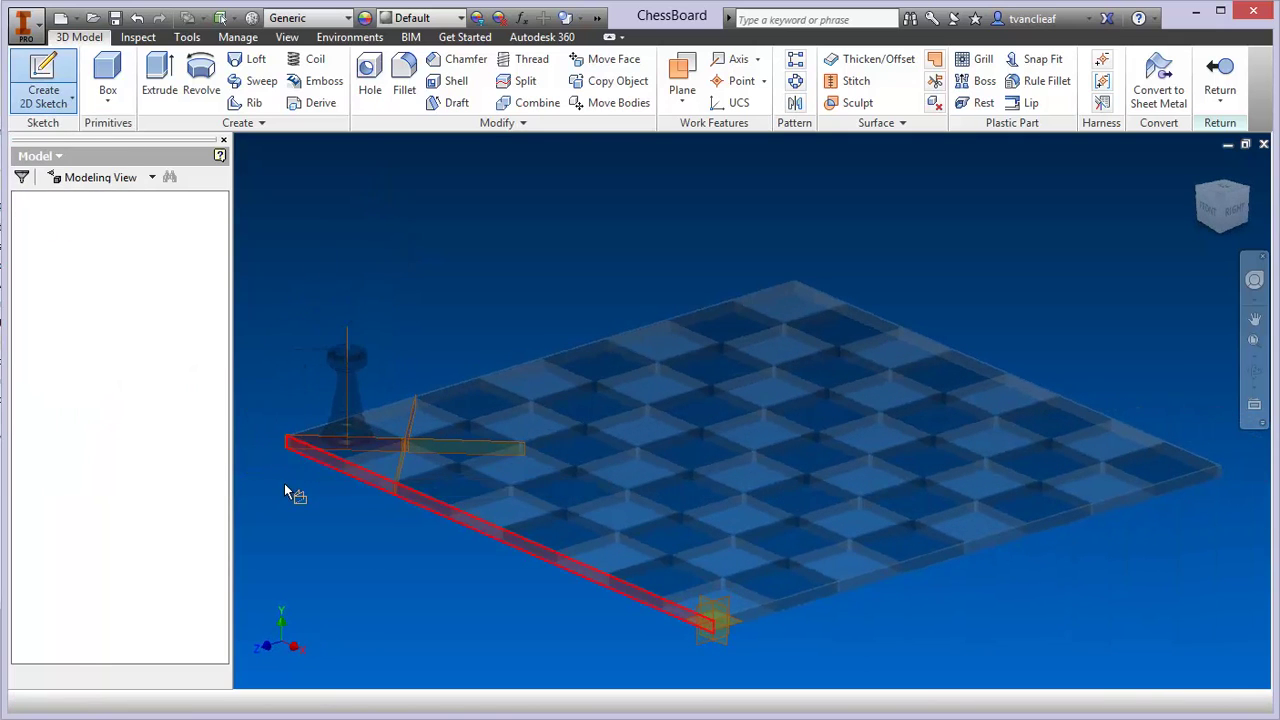
- Project the two closely spaced vertical edges at the rook's end of the board into the sketch
middle_click_drag(654, 483, 712, 484)
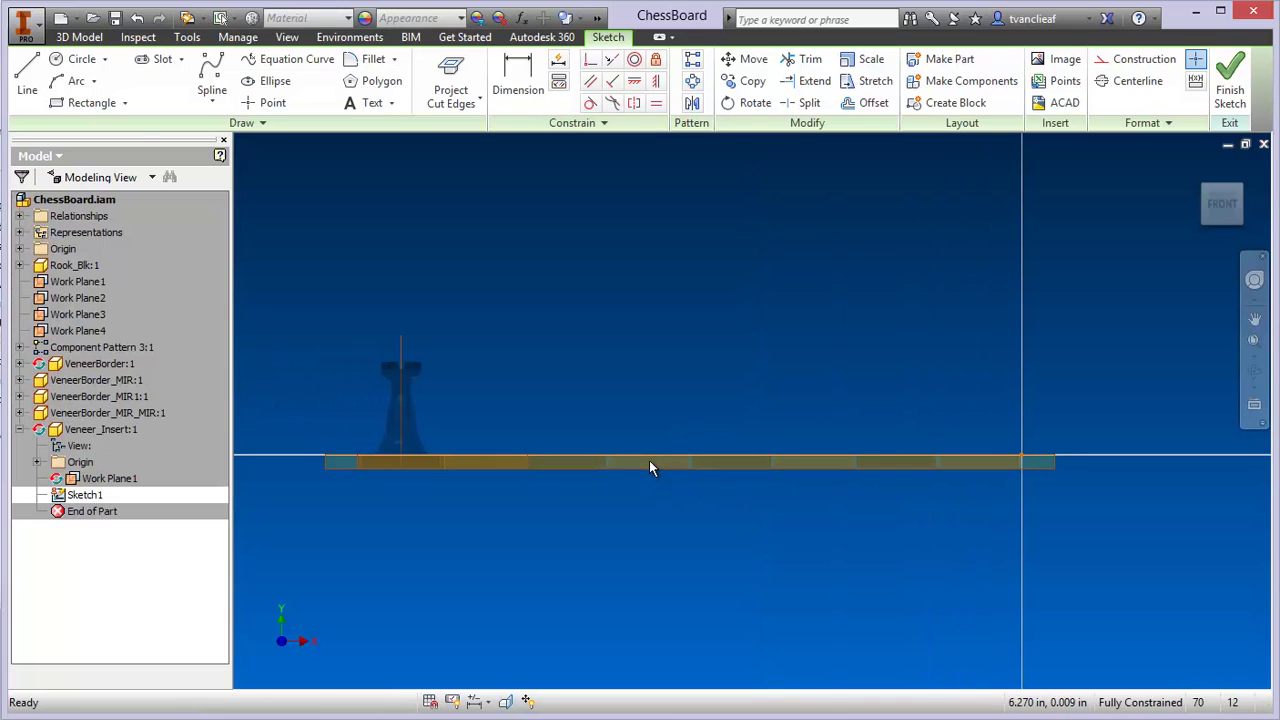
scroll(363, 483, "down", 3)
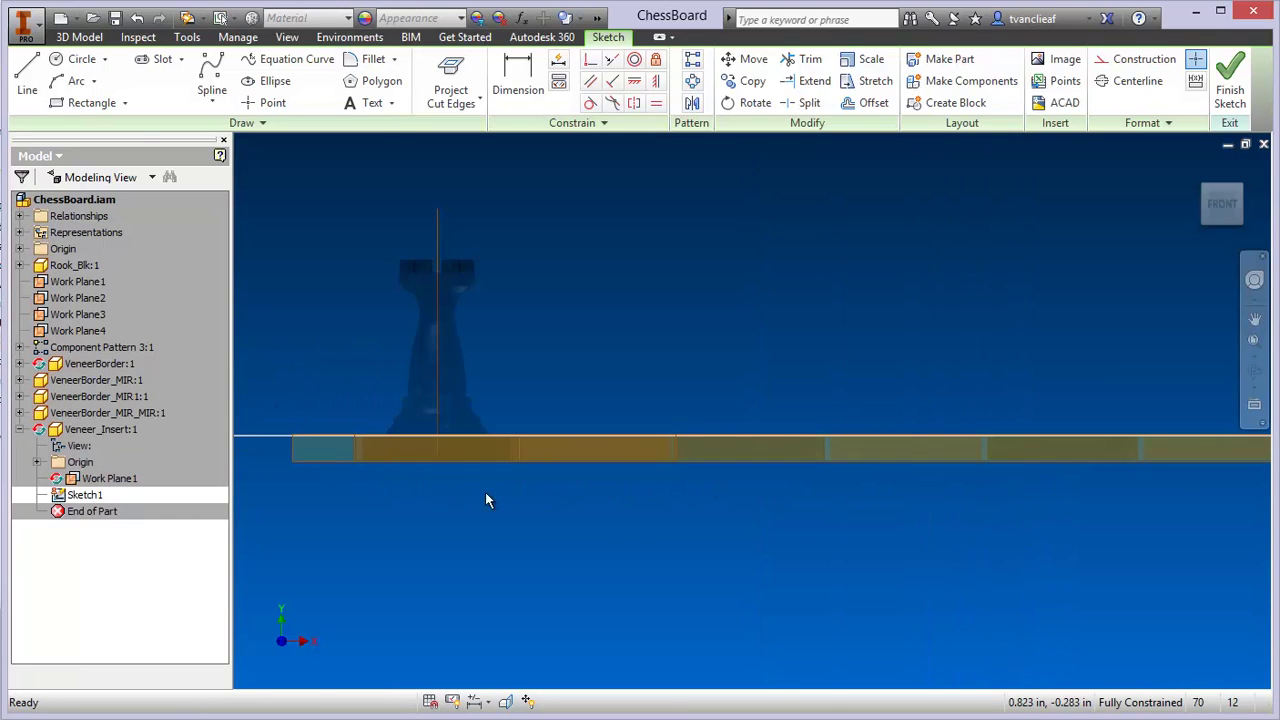
middle_click_drag(527, 500, 448, 524)
scroll(448, 523, "up", 2)
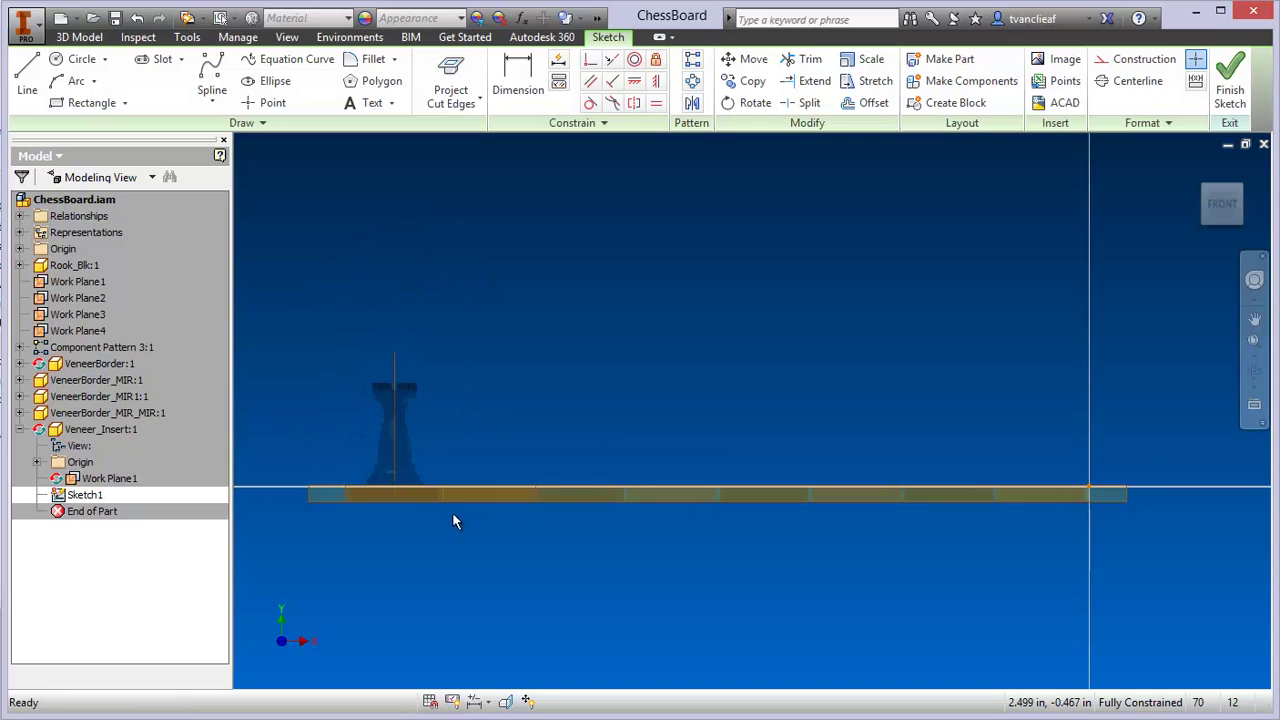
scroll(363, 499, "down", 5)
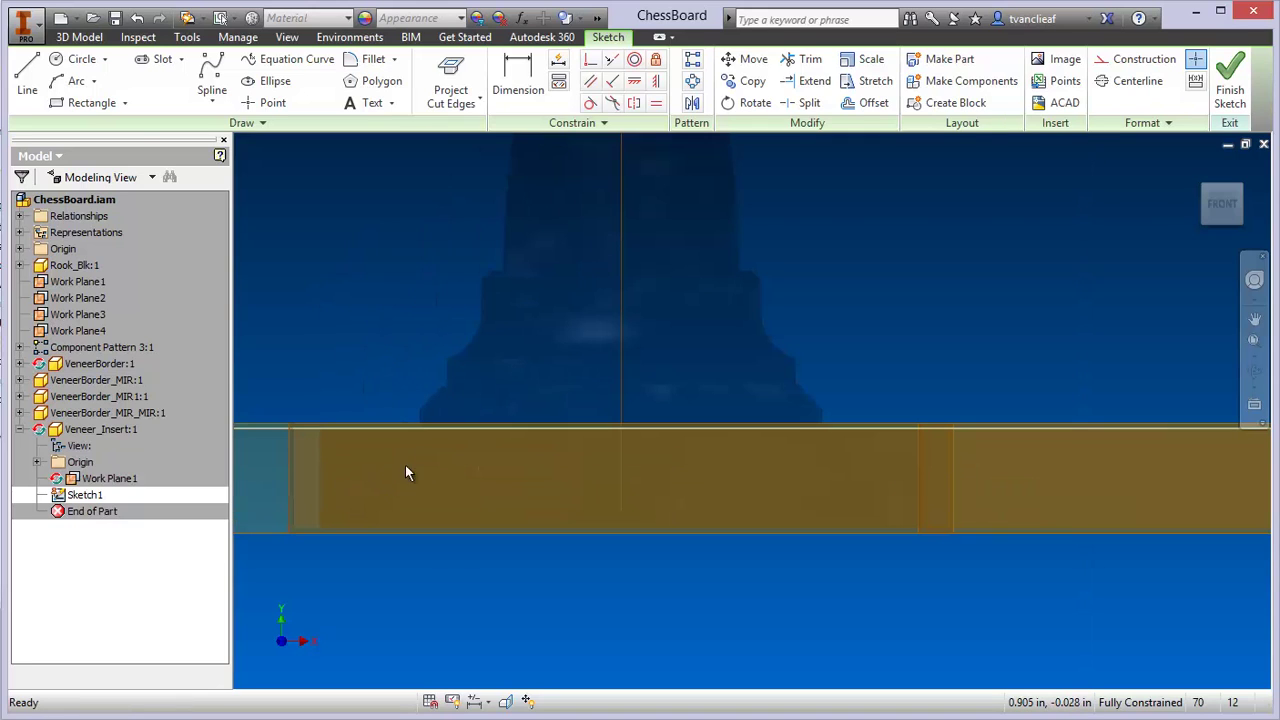
middle_click_drag(666, 489, 658, 486)
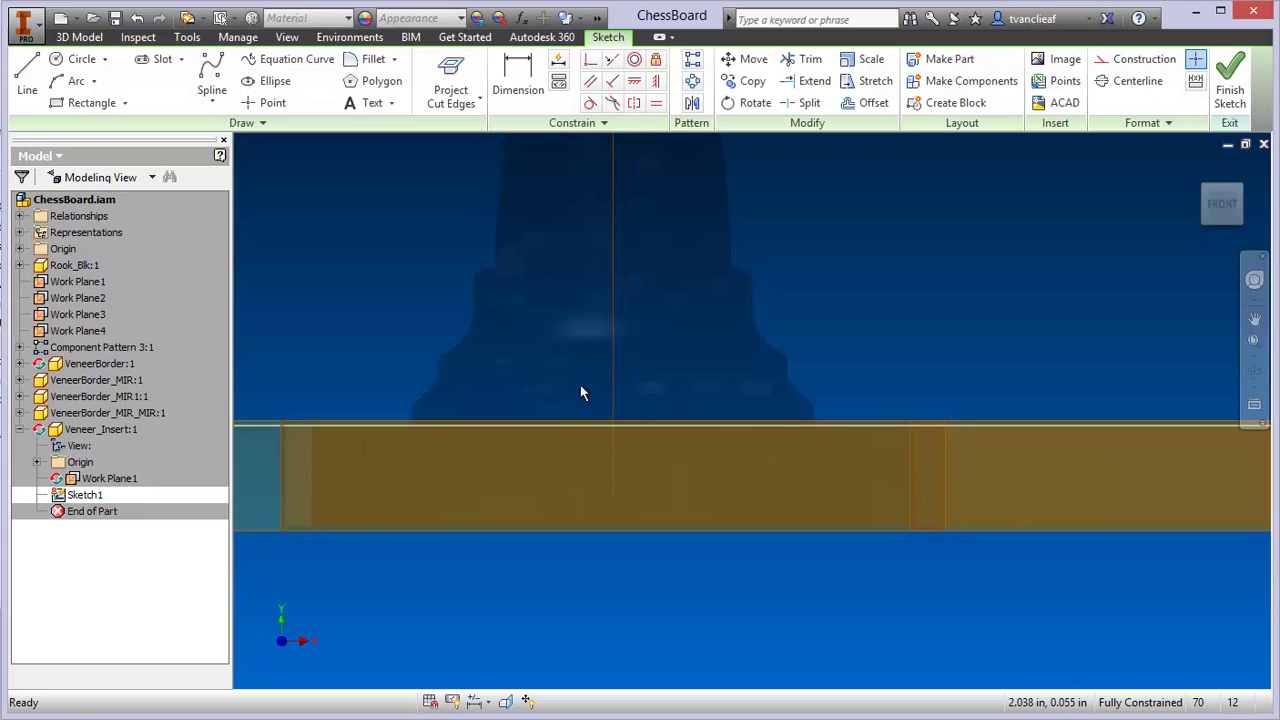
left_click(27, 80)
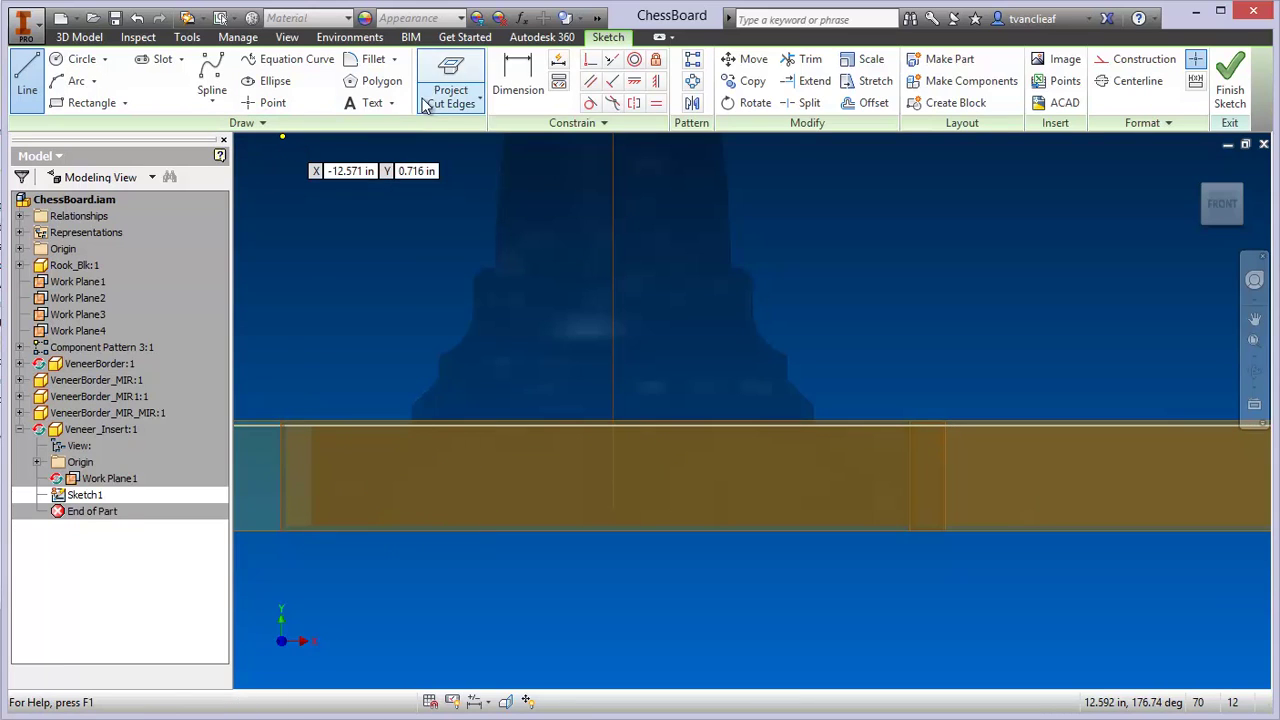
left_click(458, 100)
left_click(468, 131)
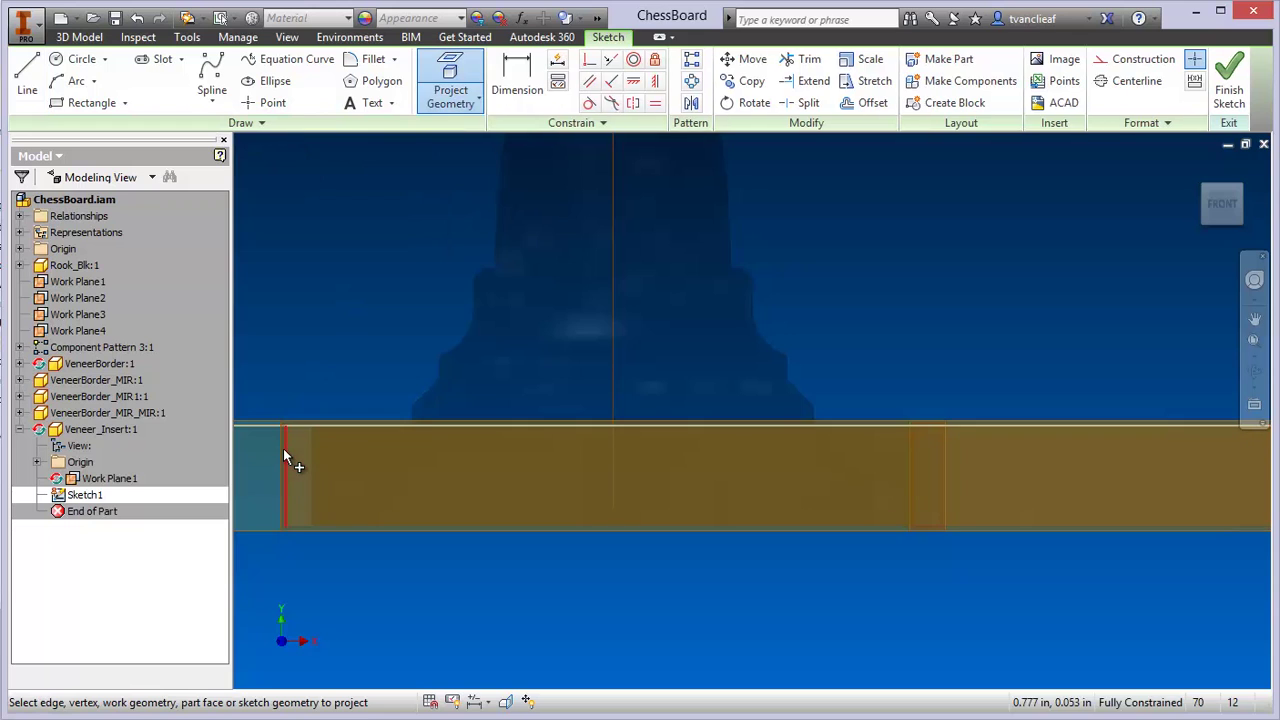
left_click(284, 452)
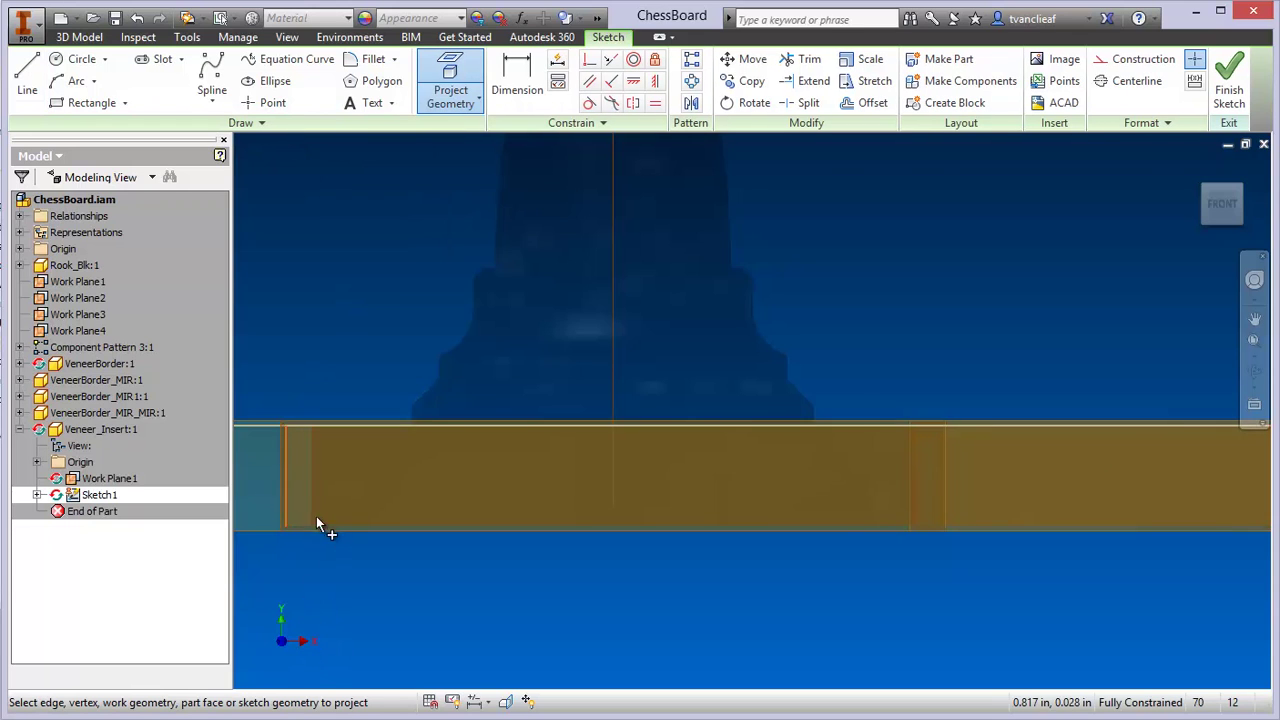
scroll(289, 530, "down", 3)
left_click(333, 365)
left_click(332, 565)
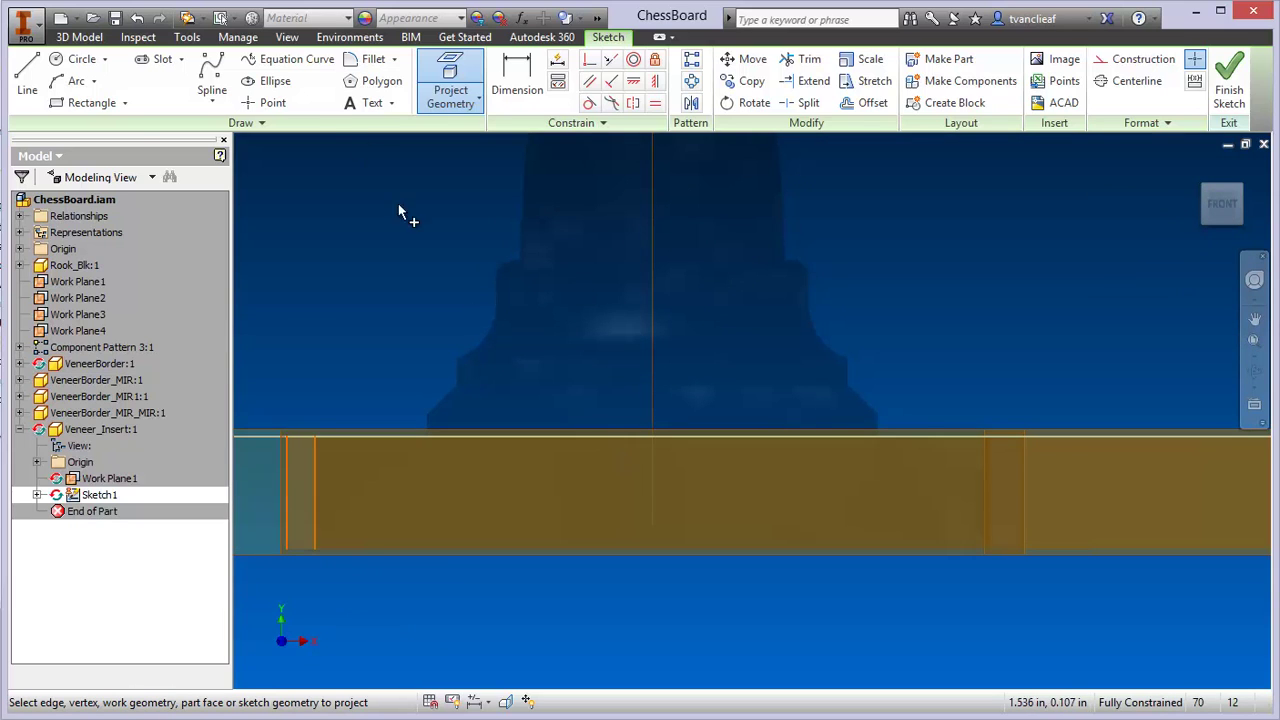
key("Escape")
- Draw a 1.5 in horizontal line from the upper end of the projected edge nearer the rook, continuing with a 0.0625 in vertical line downward
left_click(33, 89)
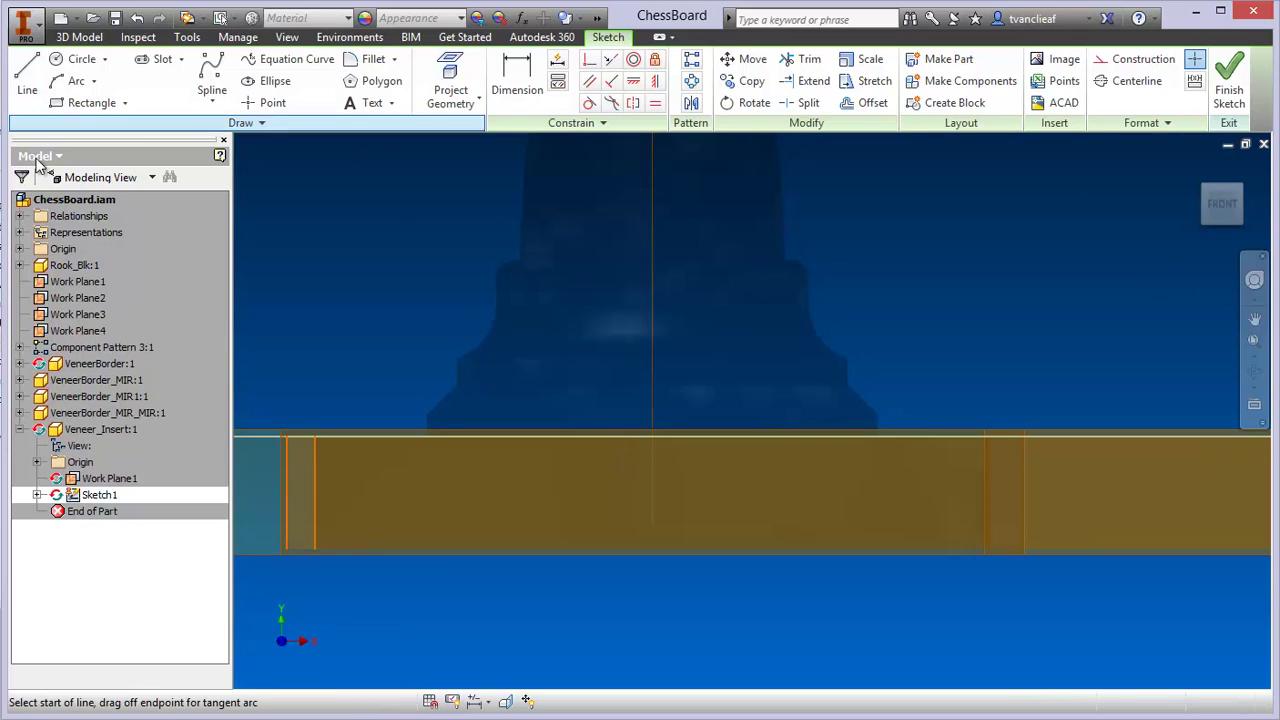
left_click(316, 438)
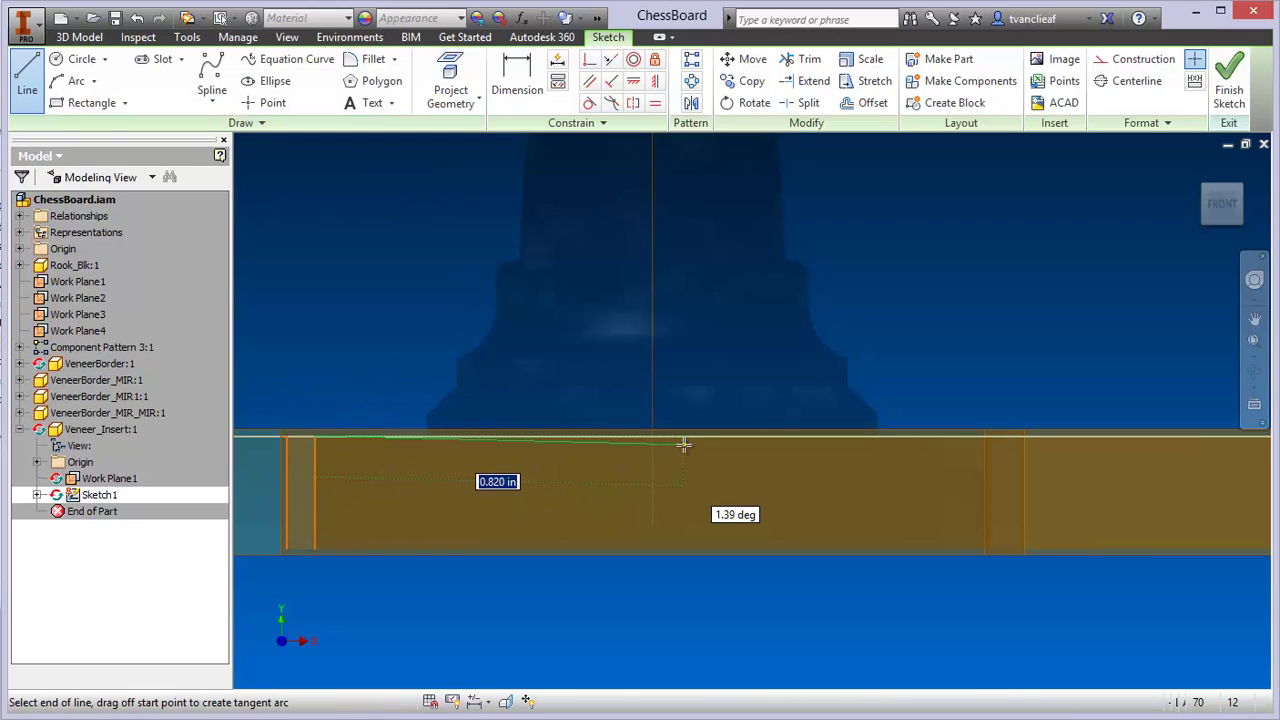
type("1.5")
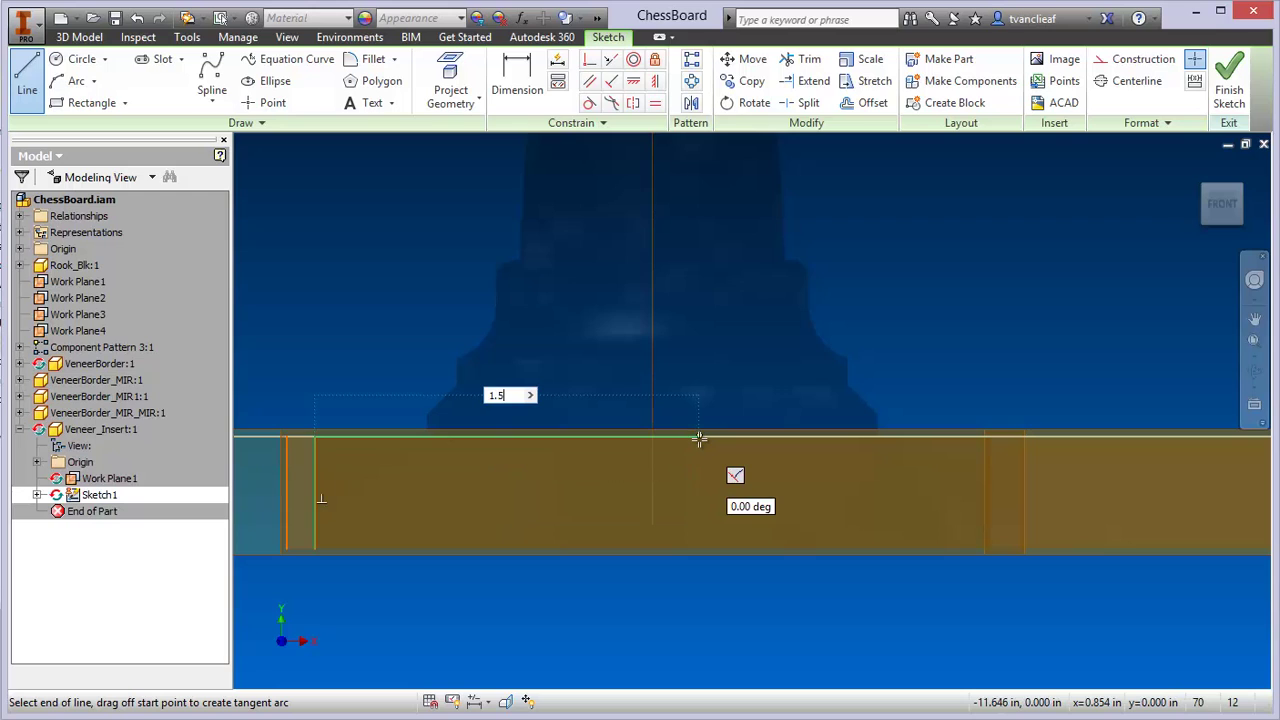
key("Return")
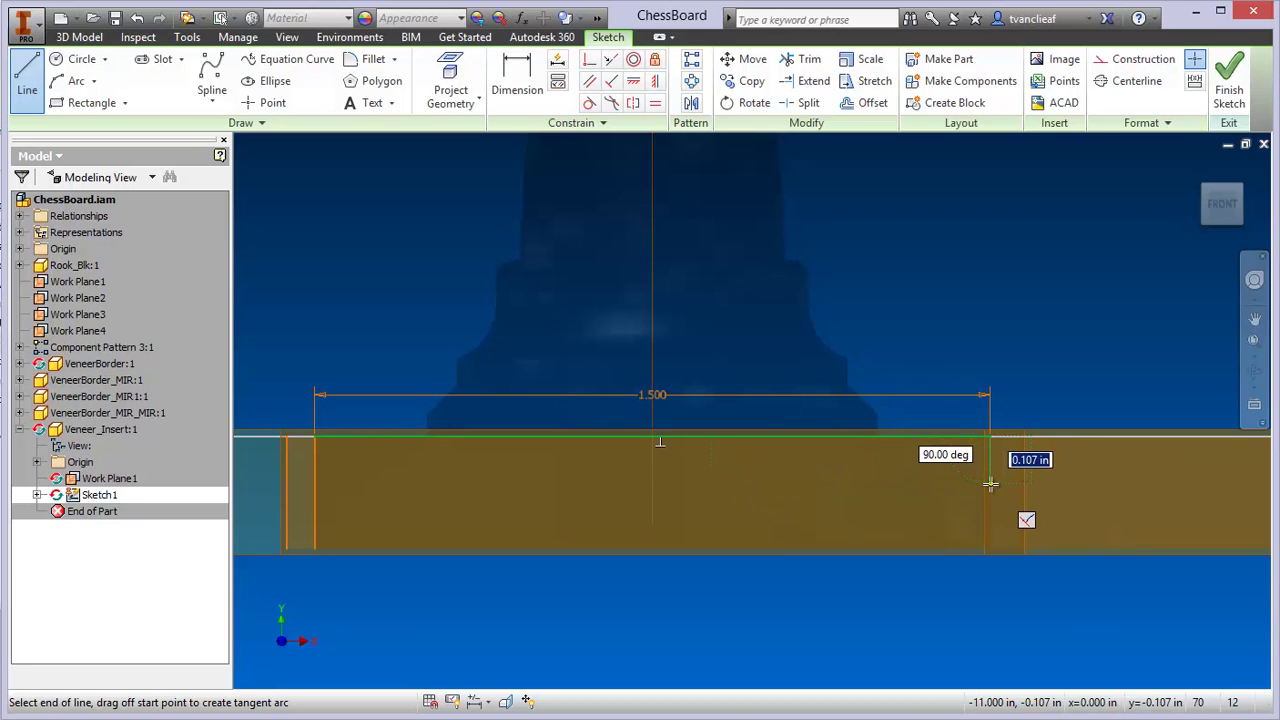
type(".0625")
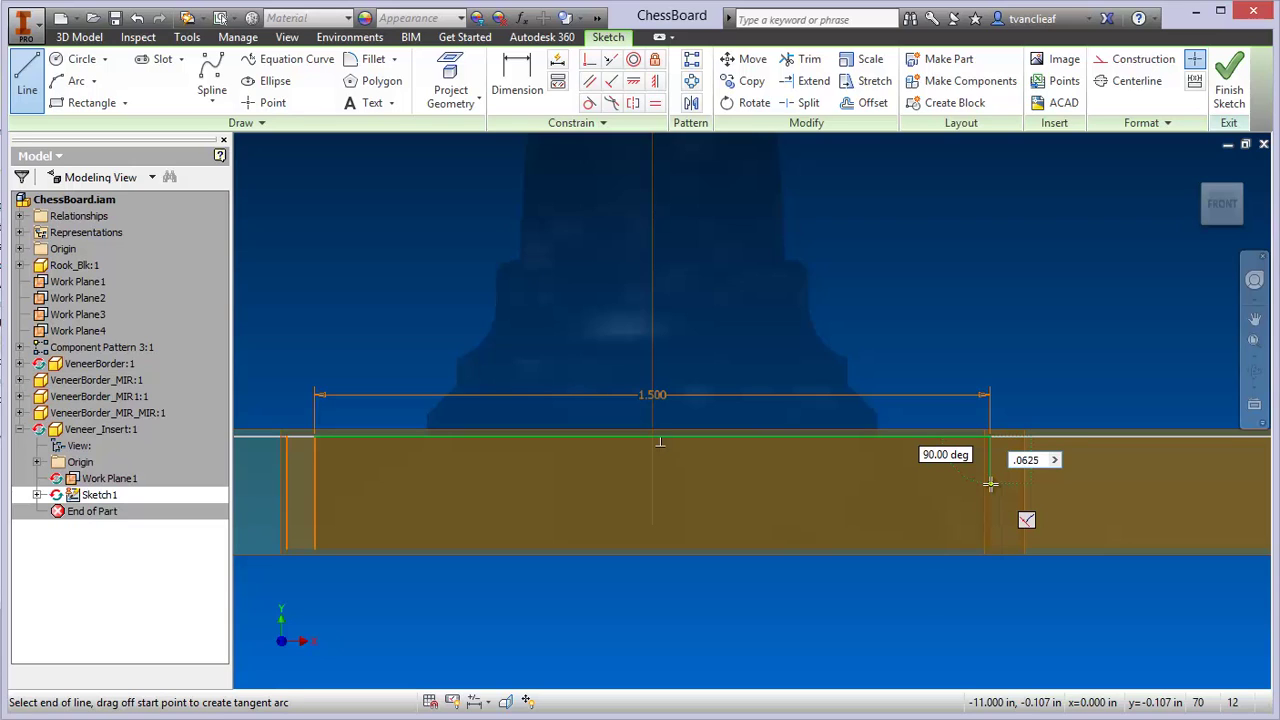
key("Return")
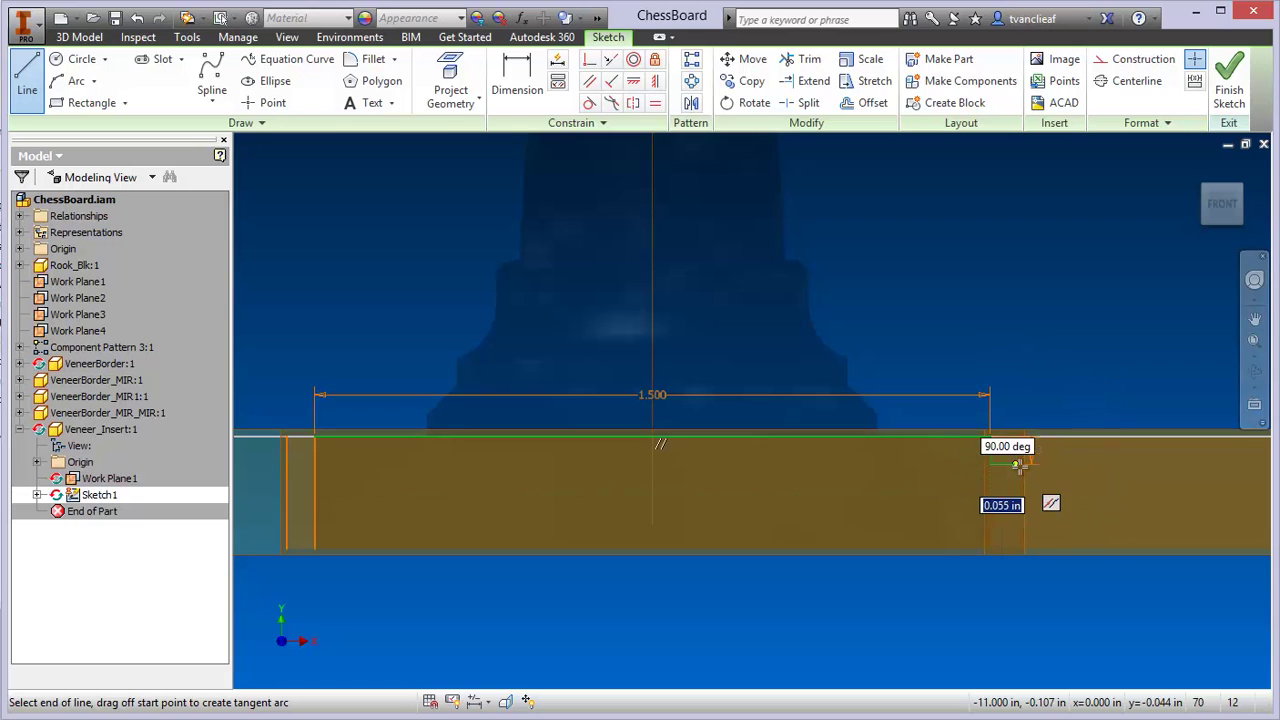
scroll(1020, 466, "up", 3)
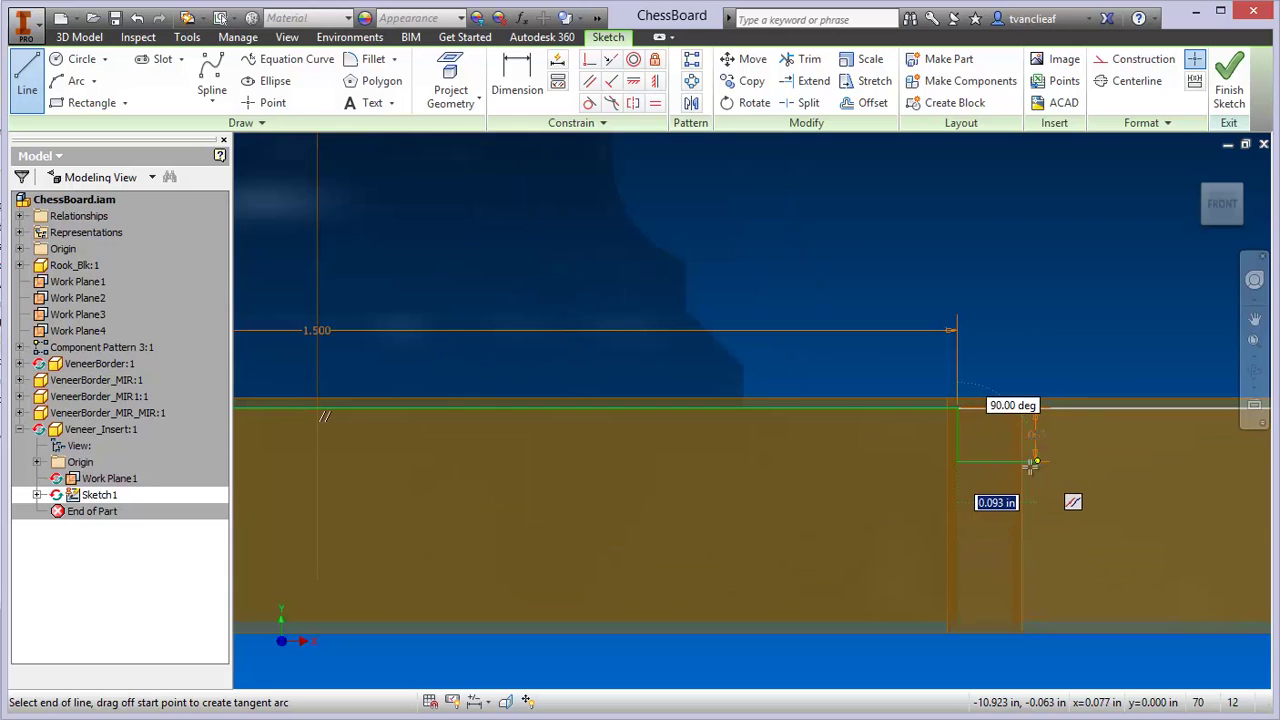
left_click(957, 461)
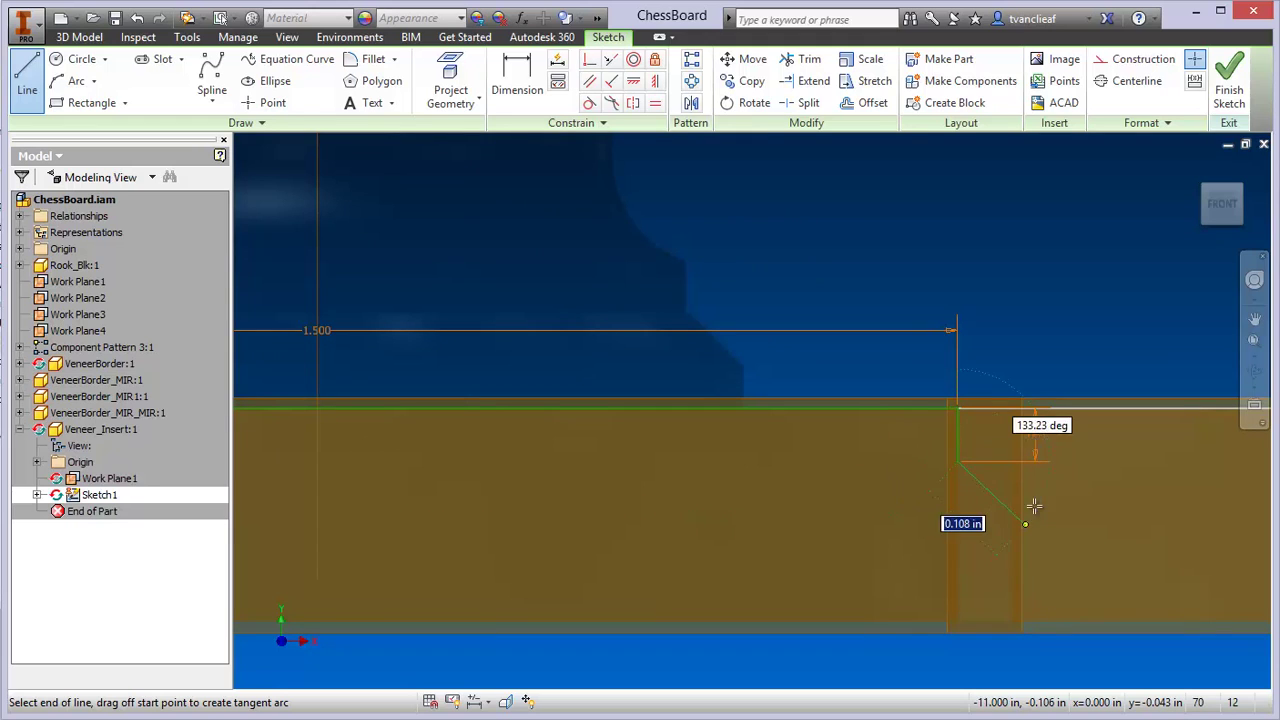
right_click(1039, 435)
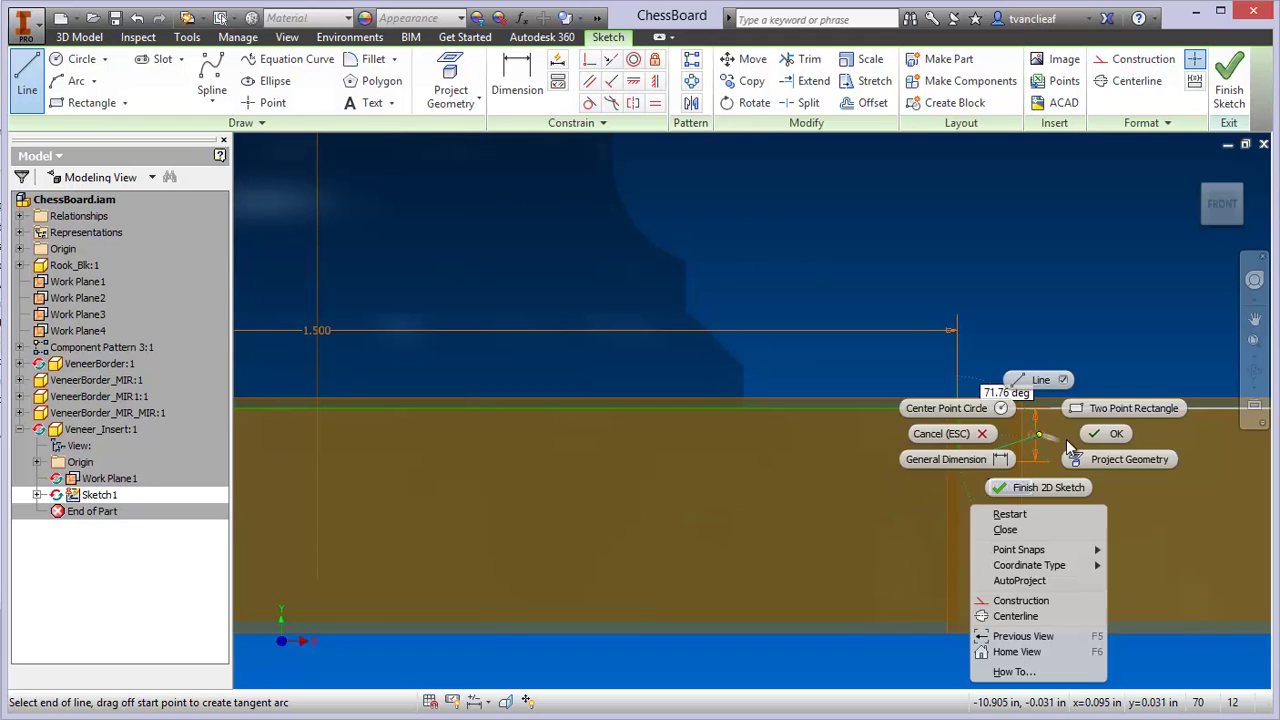
left_click(1108, 434)
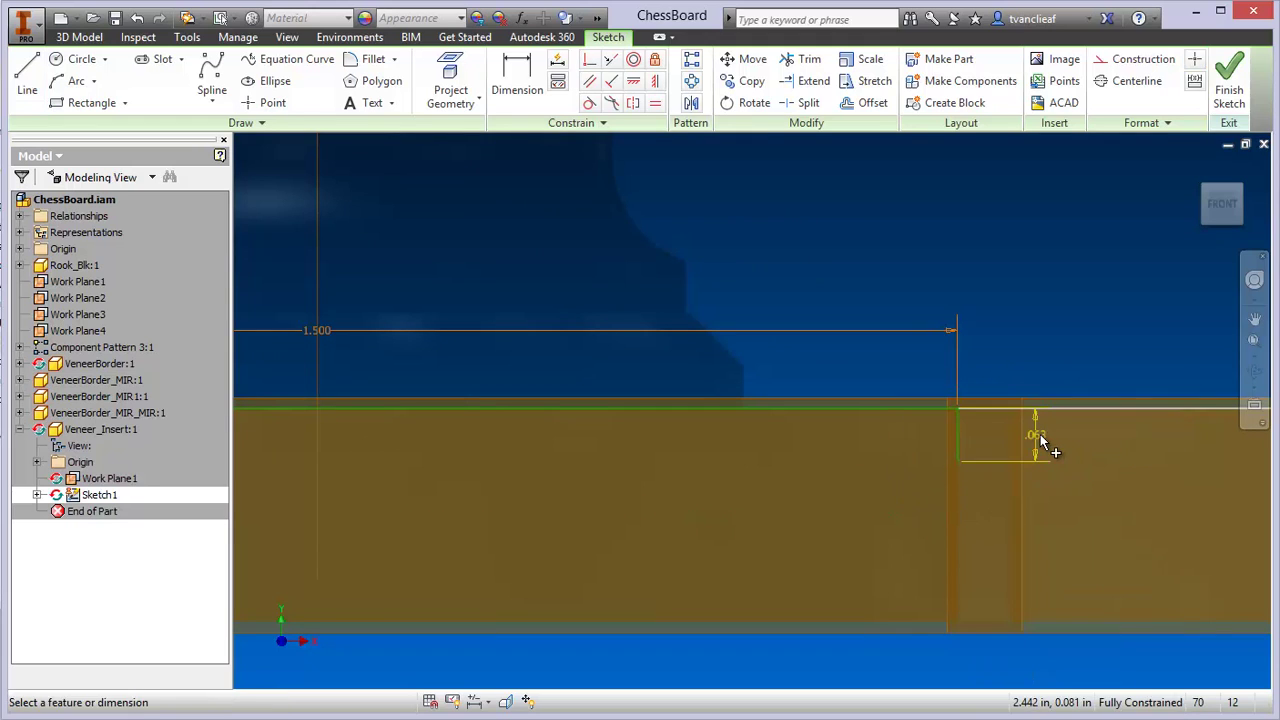
- Set the short vertical line's length to 0.125 in
double_click(1035, 435)
left_click(980, 503)
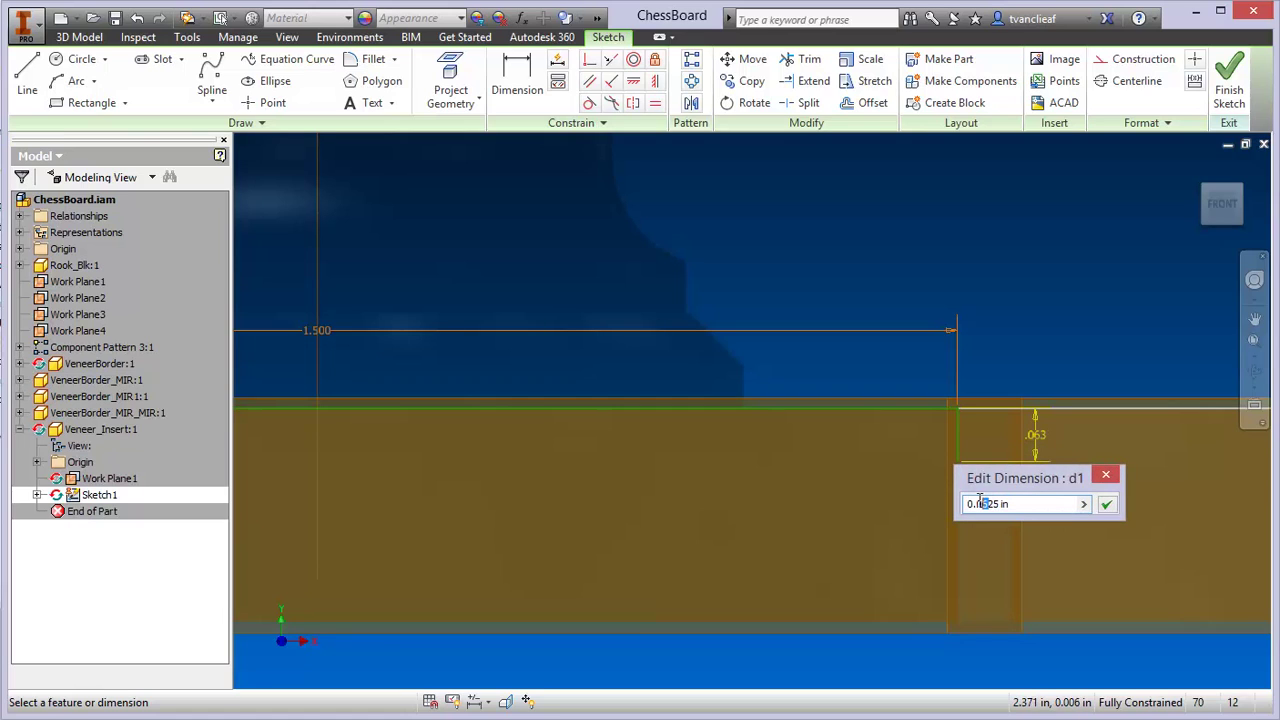
type("1")
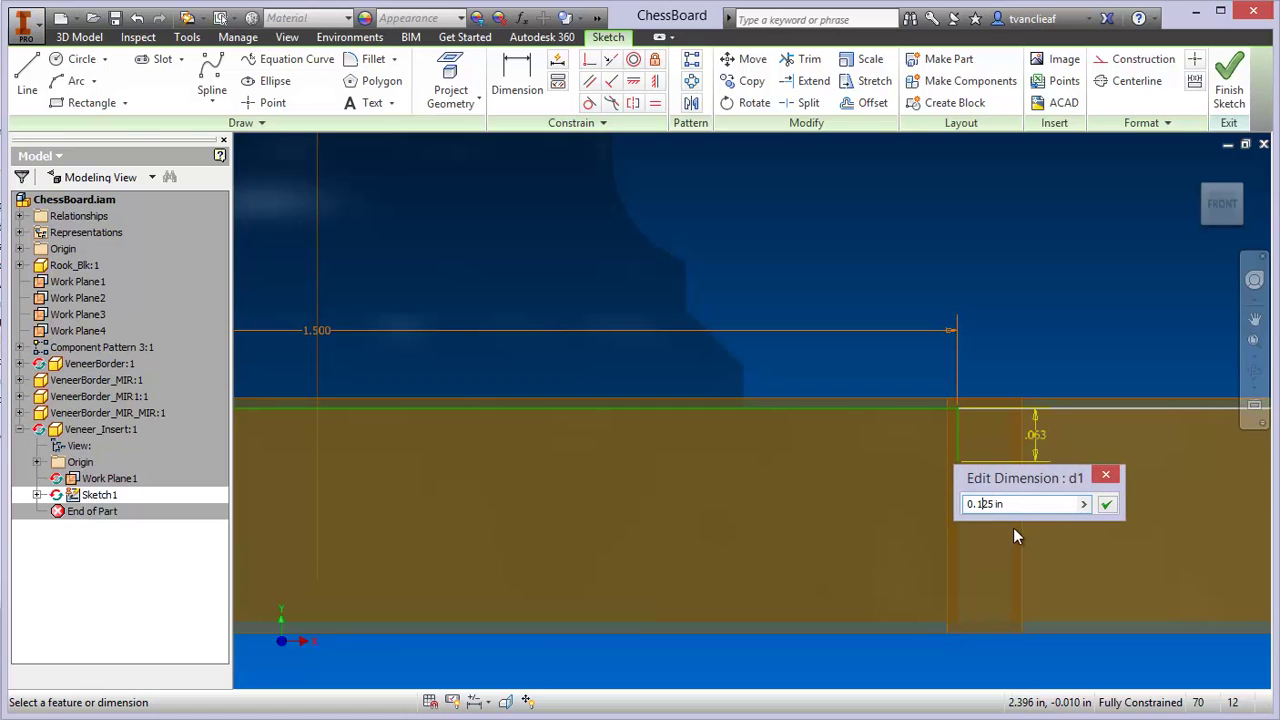
left_click(1107, 505)
scroll(1005, 520, "down", 2)
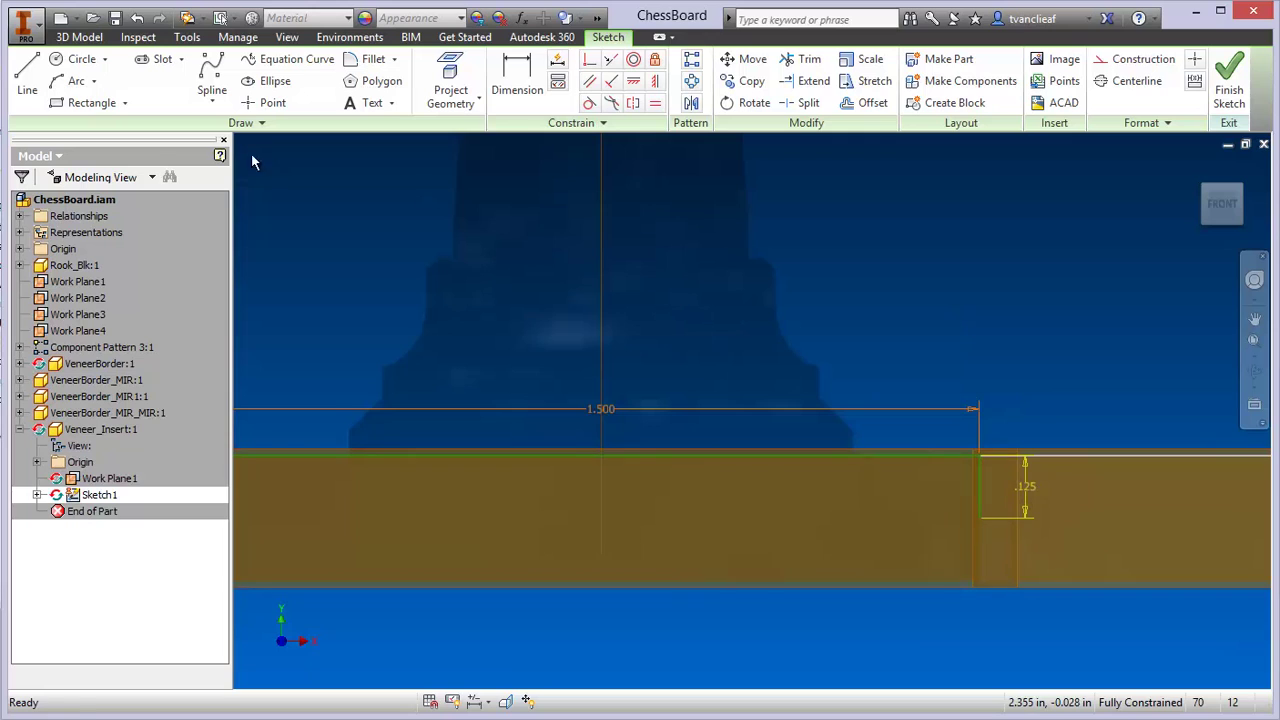
- Draw a 0.0625 in horizontal line outward from the lower end of the short vertical line to form the notch
key("l")
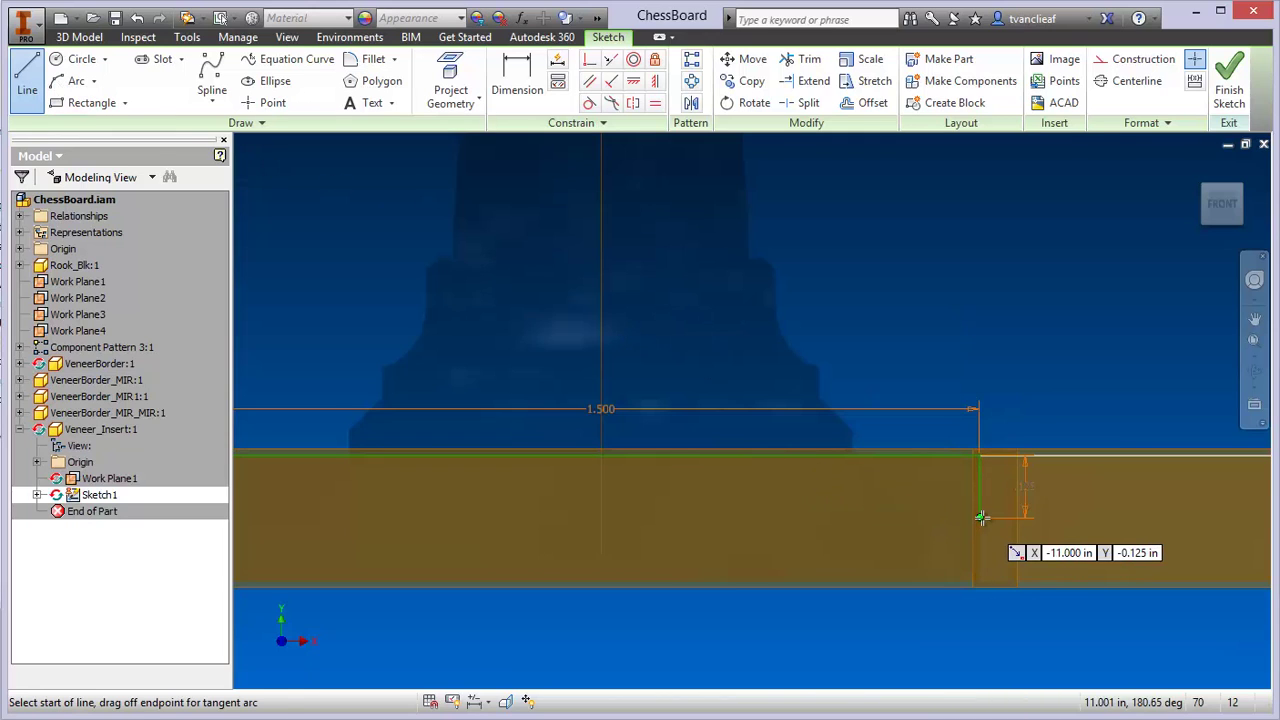
left_click(982, 517)
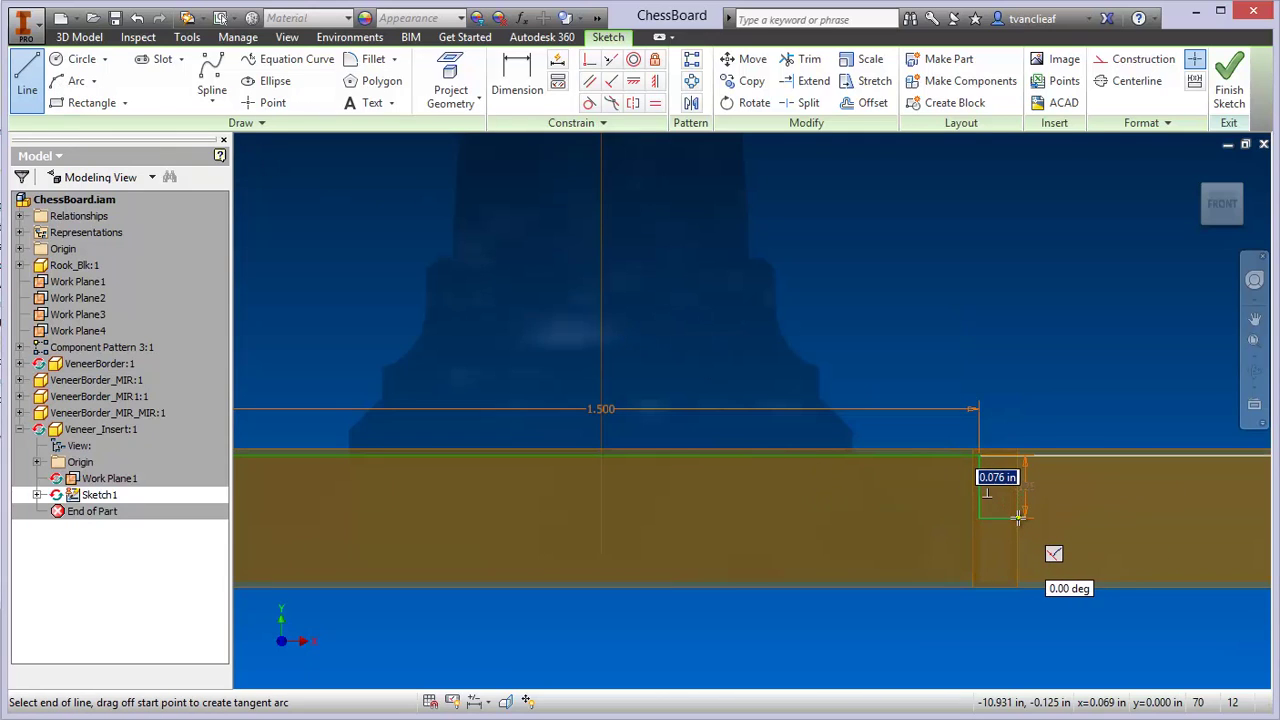
type(".0625")
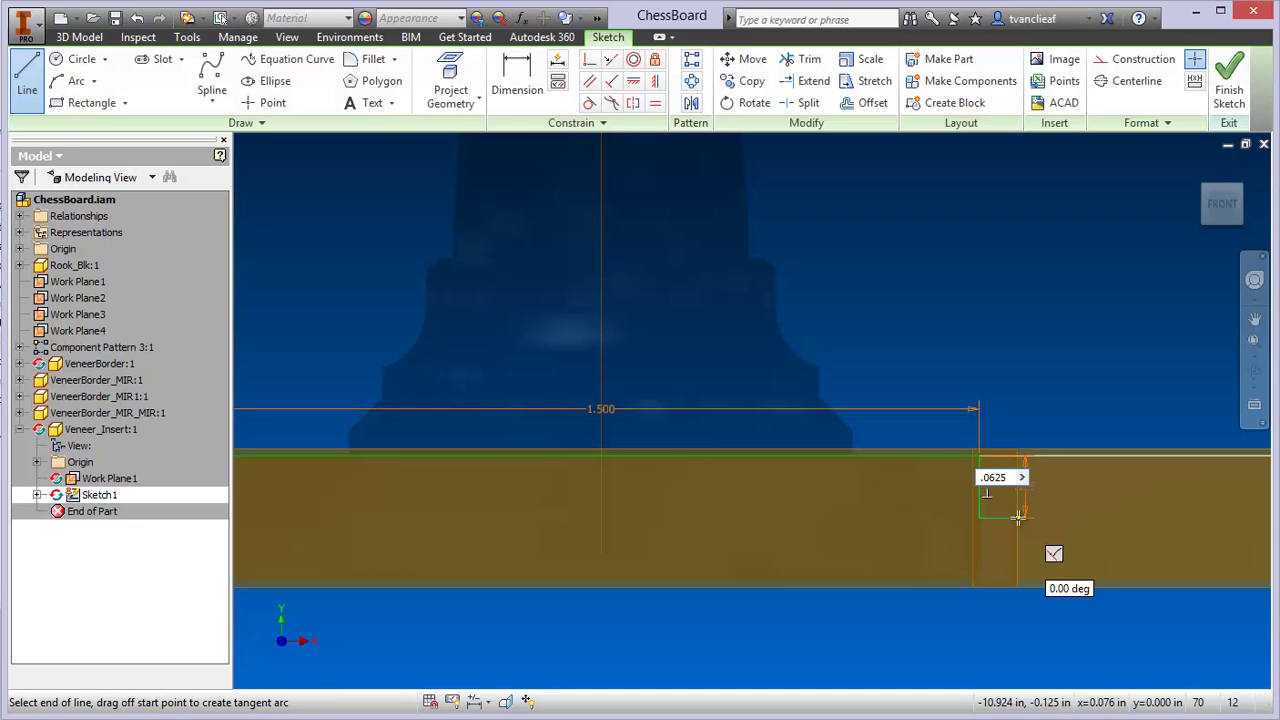
key("Return")
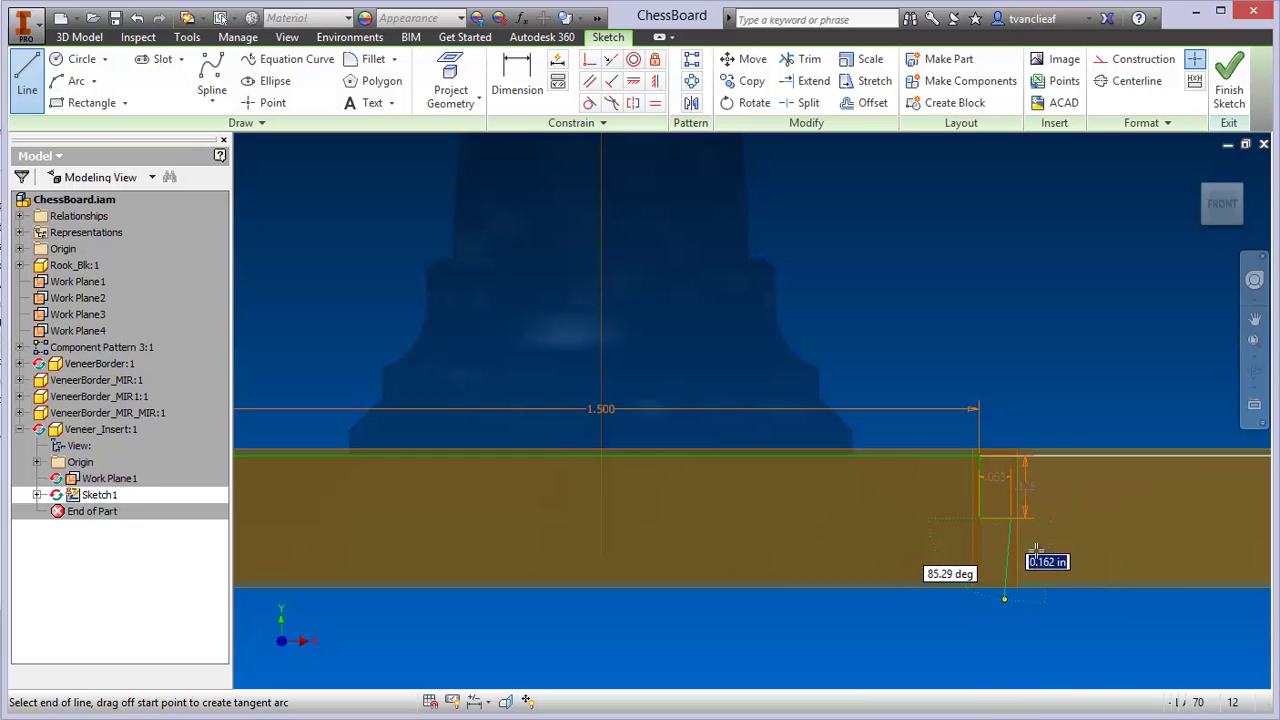
- Close the notched profile down to the board's bottom and back to the projected edge's lower end, and finish the sketch
scroll(1030, 495, "up", 3)
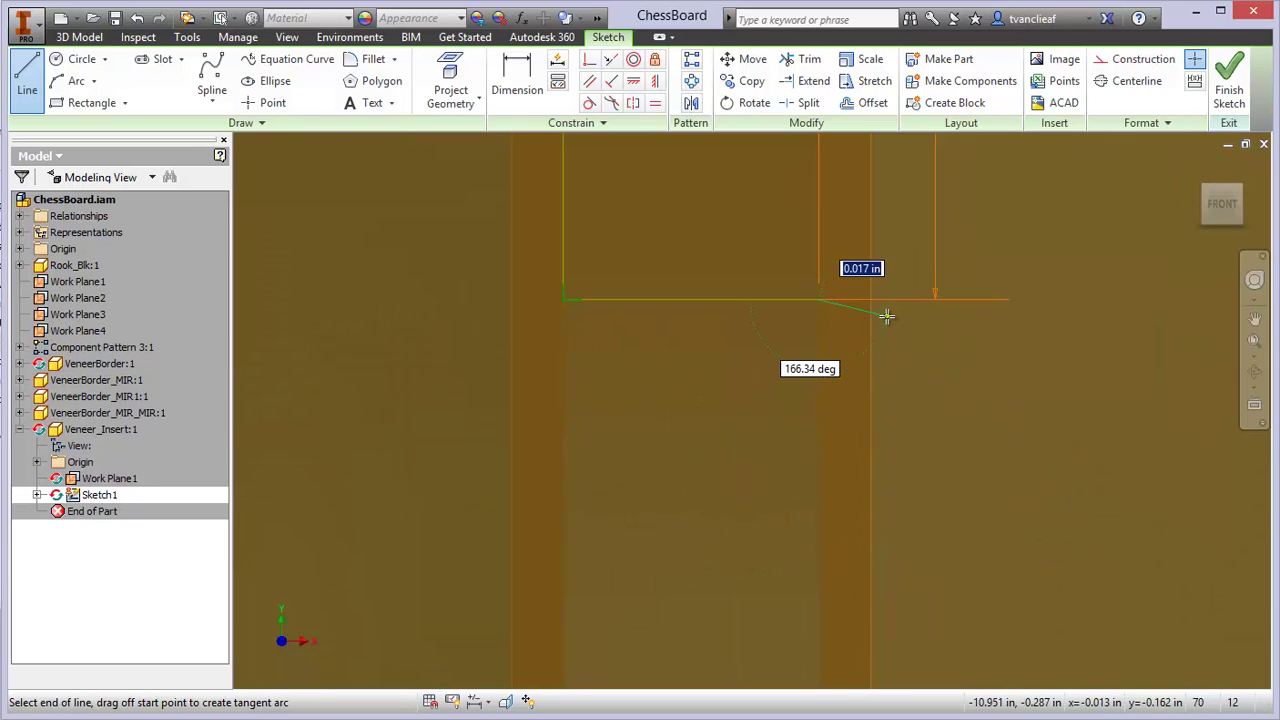
scroll(826, 431, "down", 3)
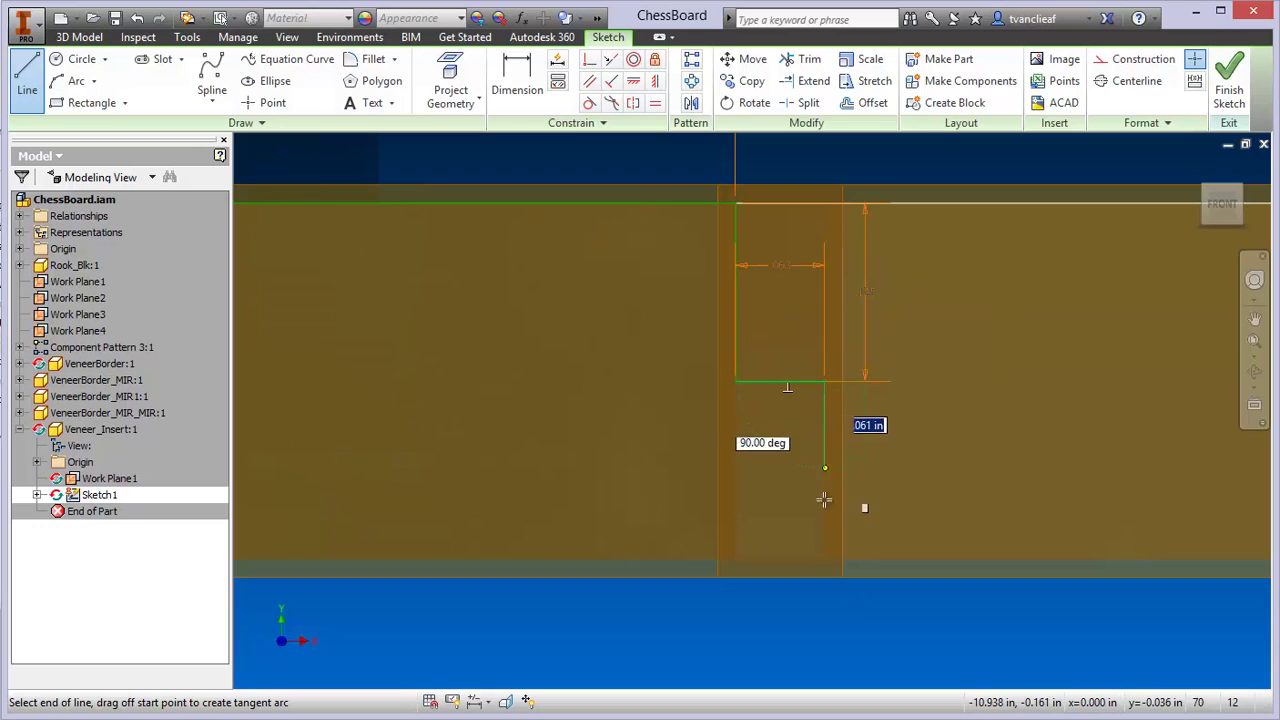
left_click(824, 560)
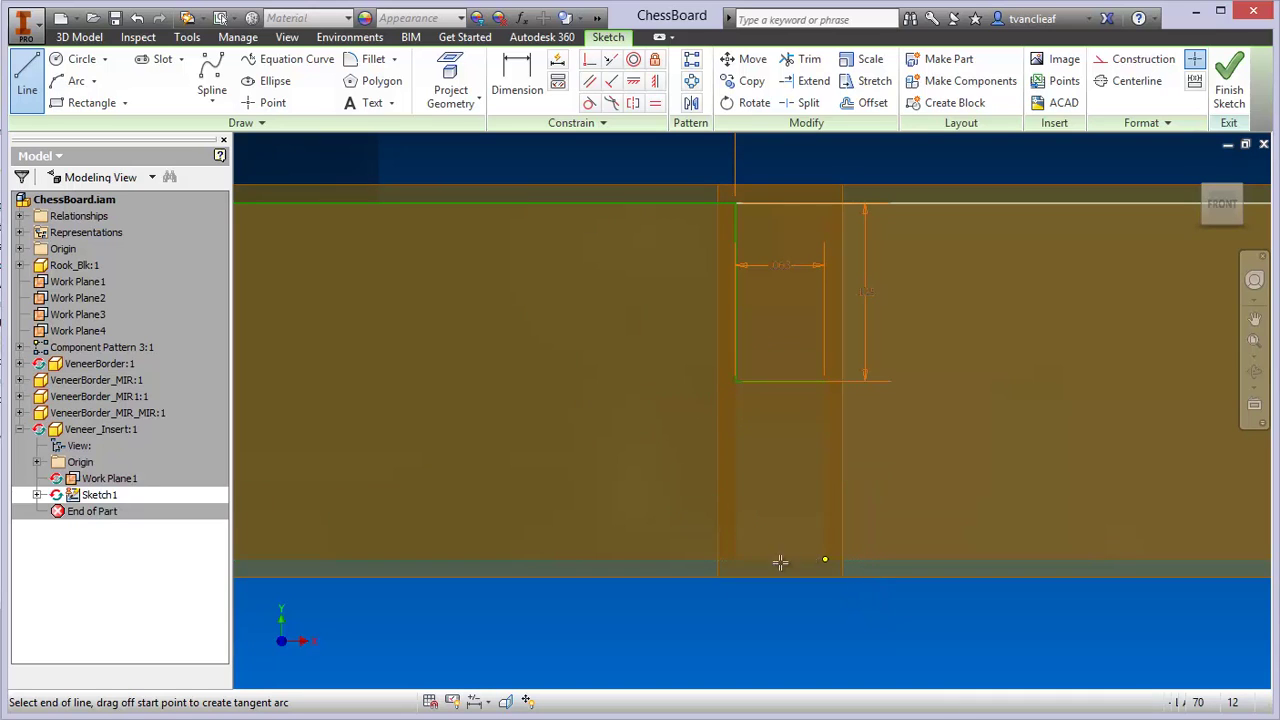
scroll(696, 554, "down", 4)
middle_click_drag(550, 558, 823, 567)
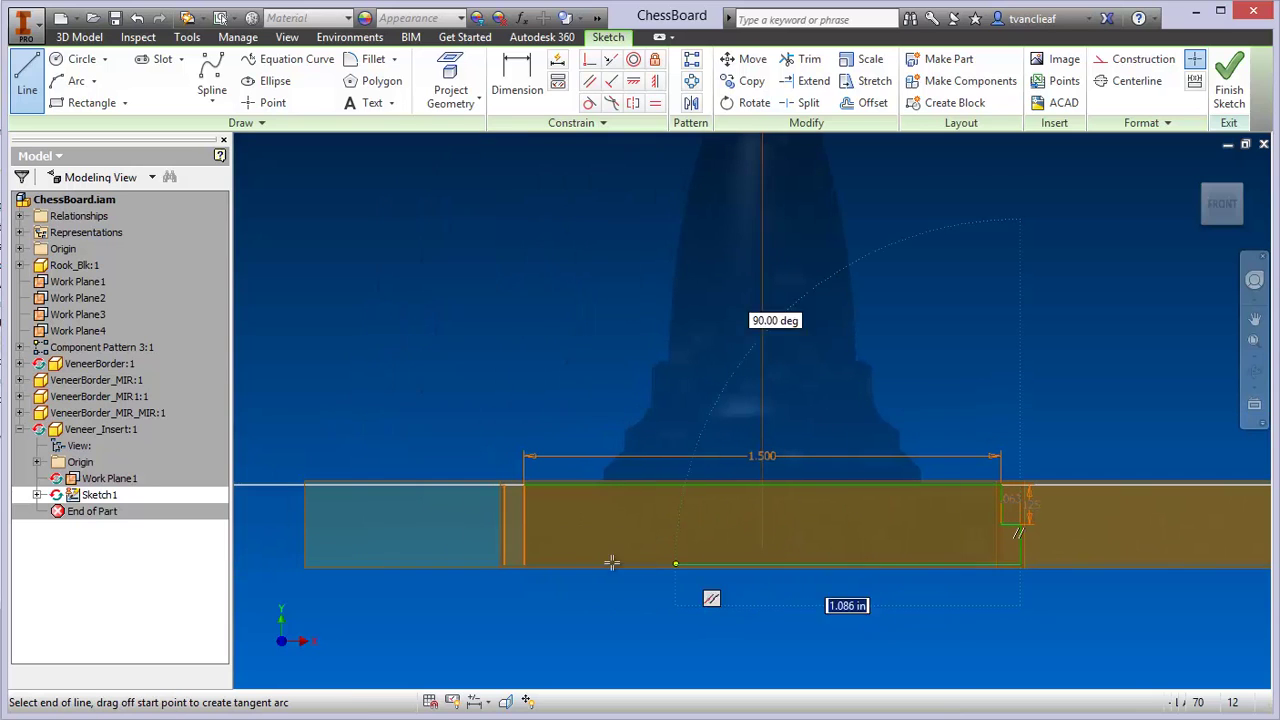
left_click(524, 563)
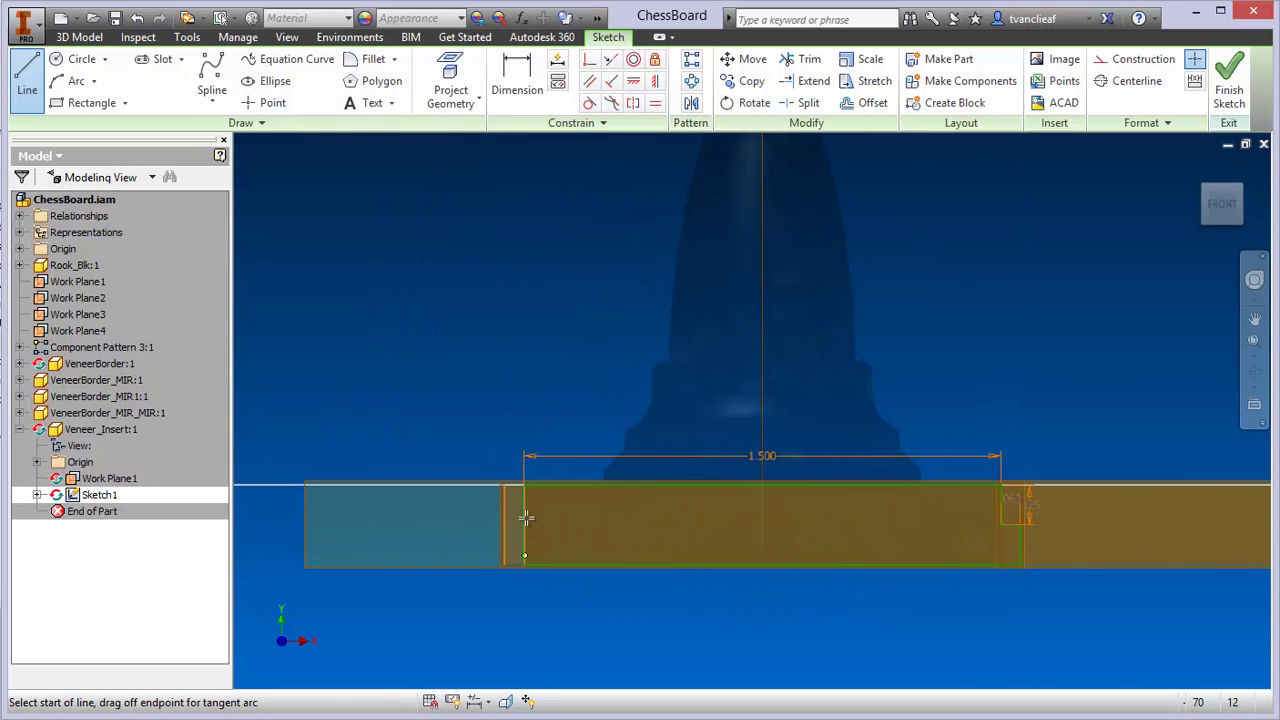
left_click(524, 485)
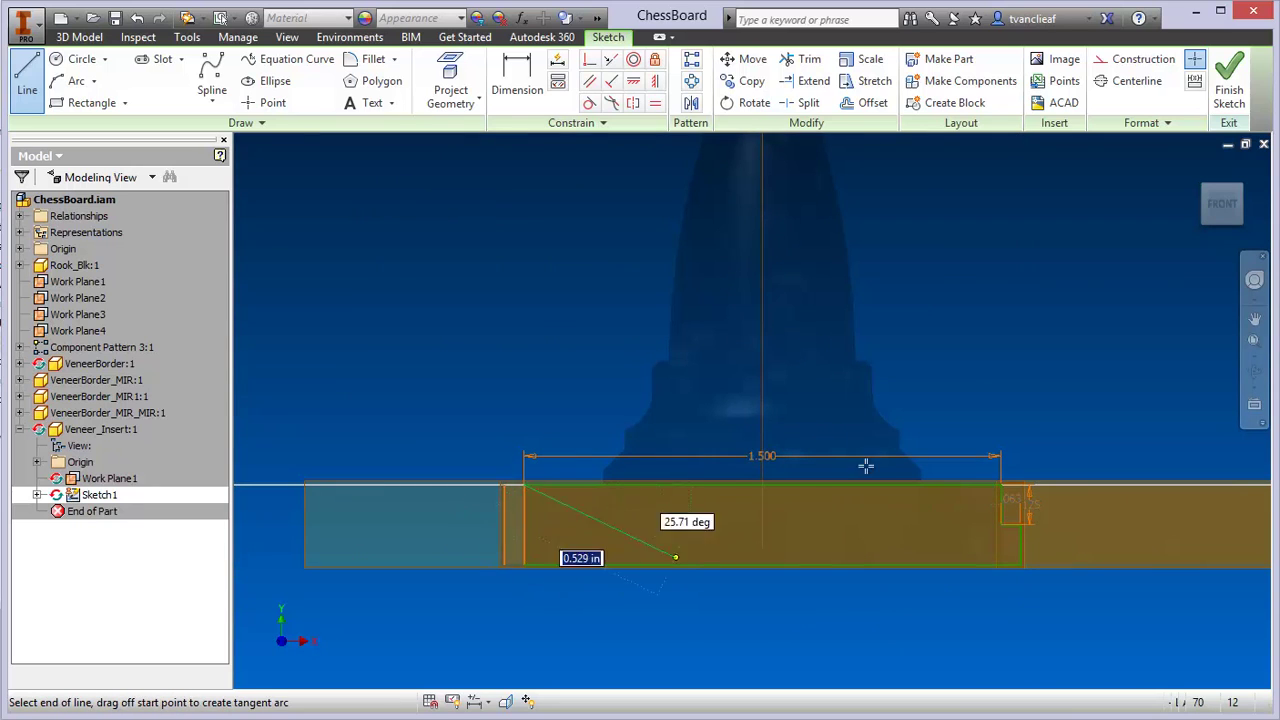
middle_click_drag(997, 400, 849, 404)
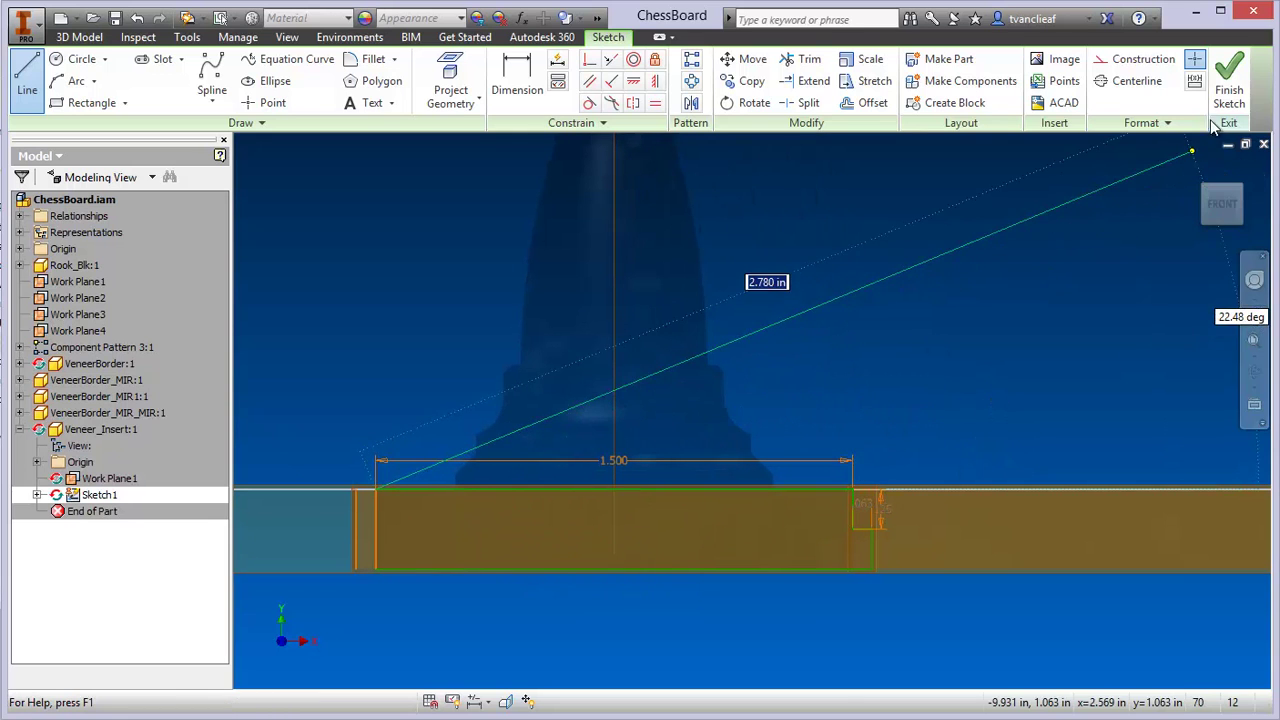
left_click(1229, 85)
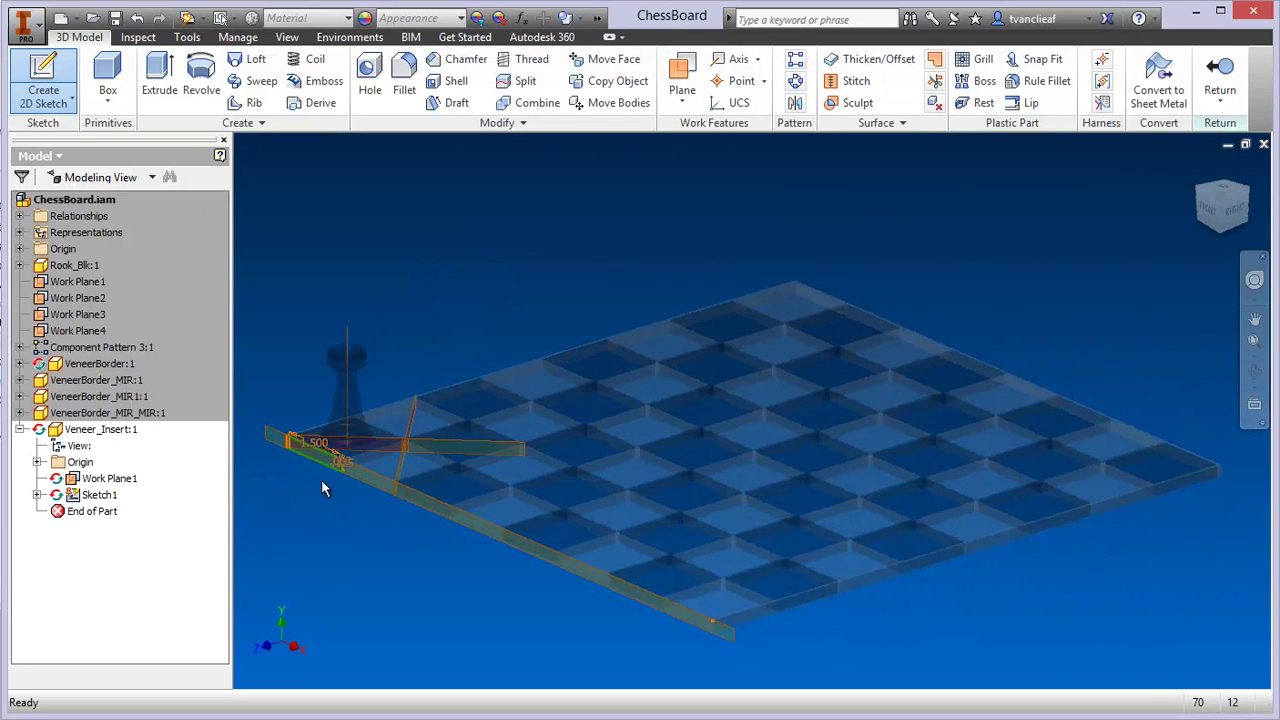
- Extrude the notched profile by 0.0625 in as a new solid
middle_click_drag(323, 481, 406, 458)
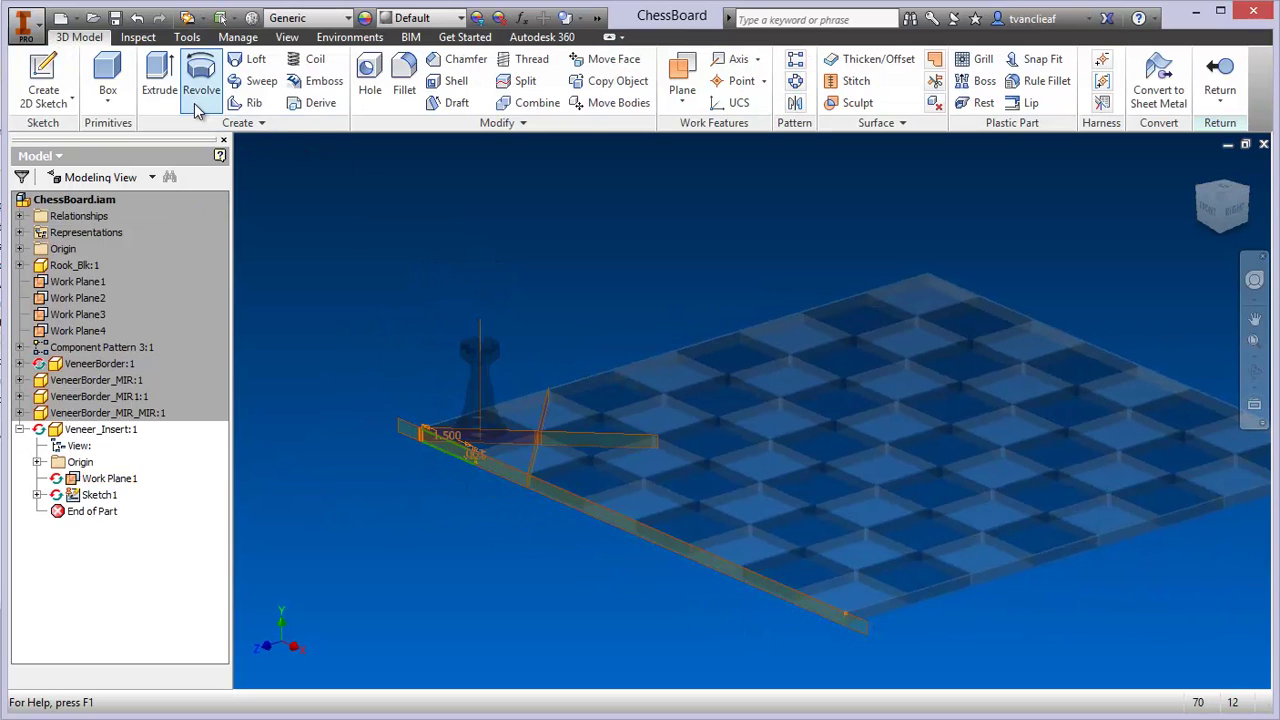
left_click(159, 75)
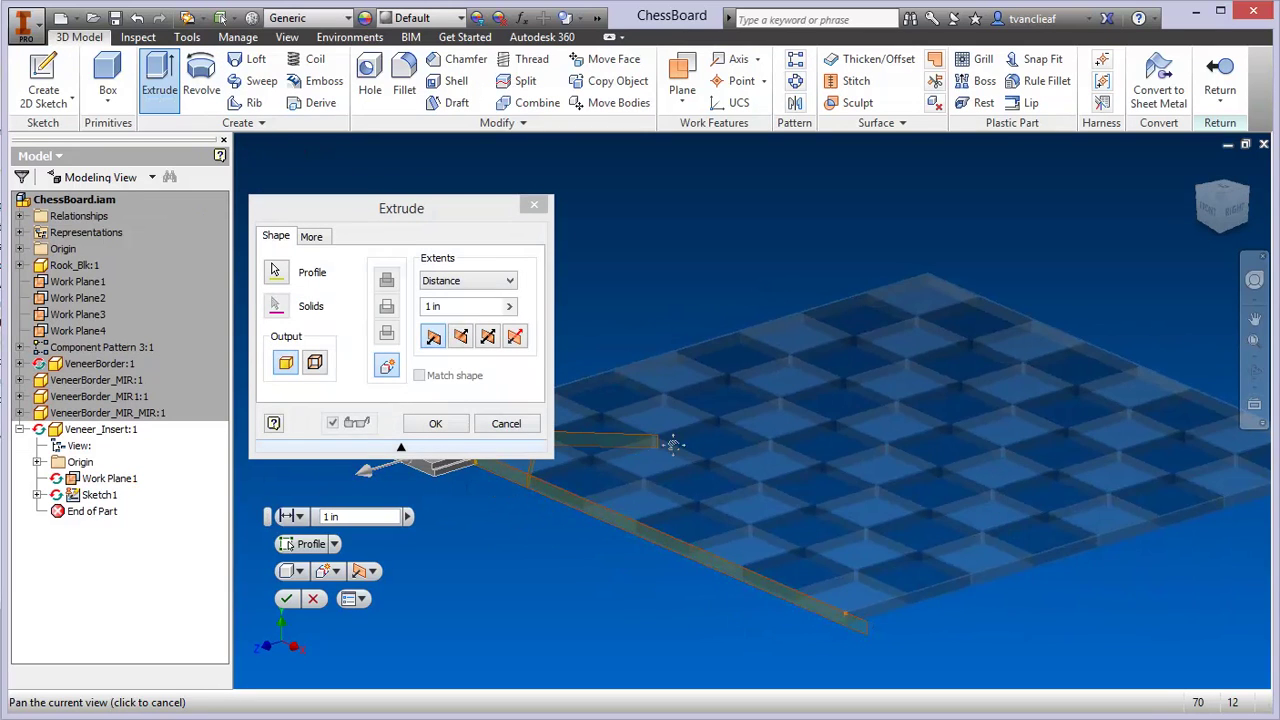
middle_click_drag(720, 445, 862, 438)
scroll(594, 443, "down", 6)
scroll(692, 474, "down", 1)
middle_click_drag(692, 474, 772, 470)
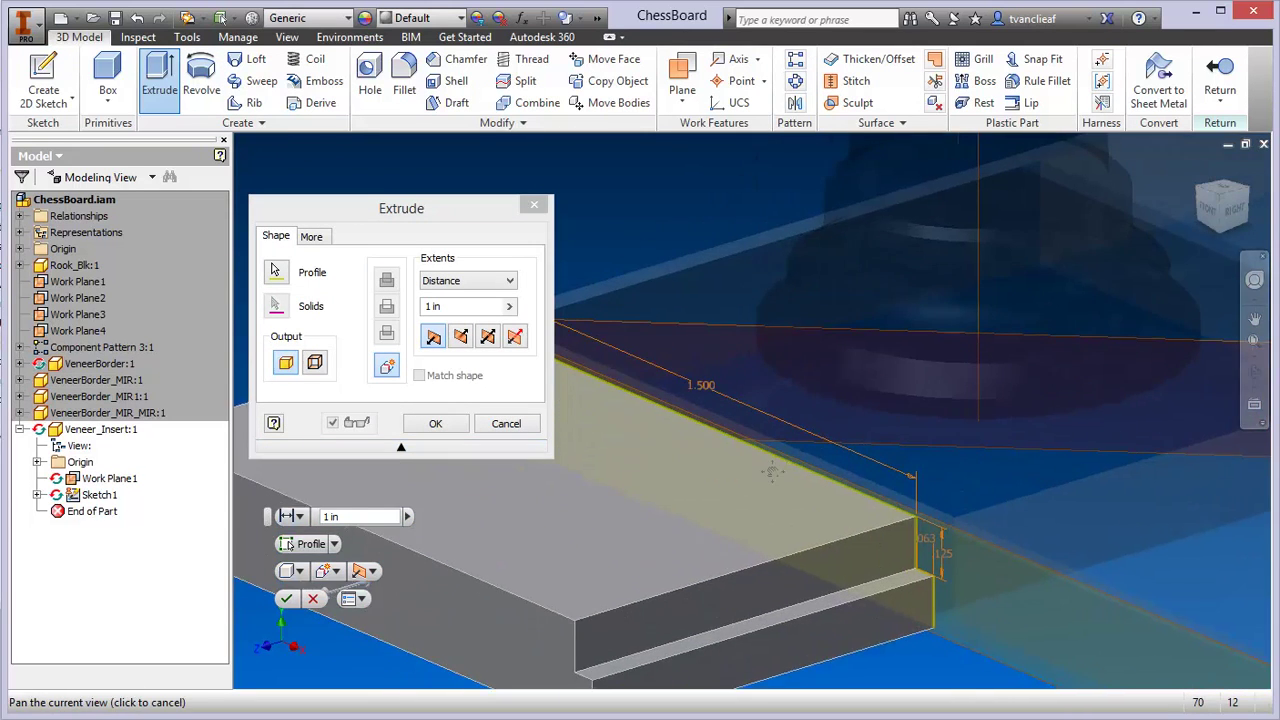
scroll(781, 440, "down", 3)
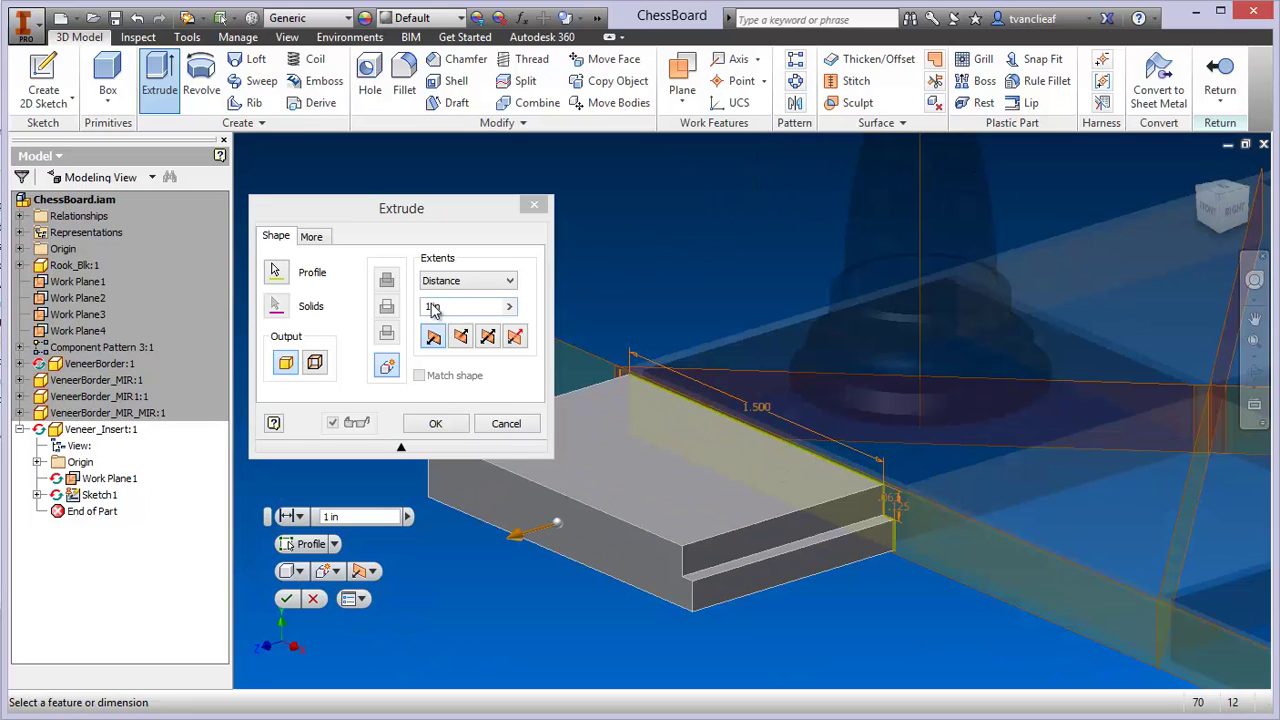
left_click_drag(432, 310, 420, 309)
type(".0")
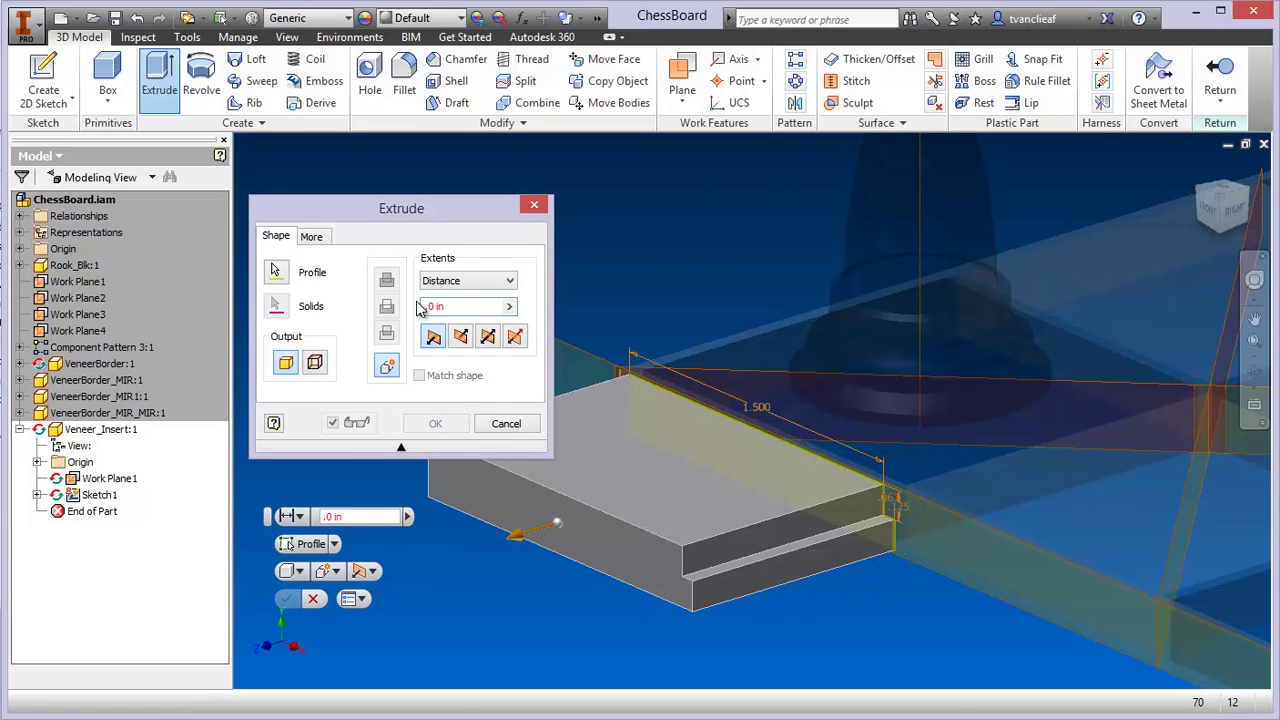
type("625")
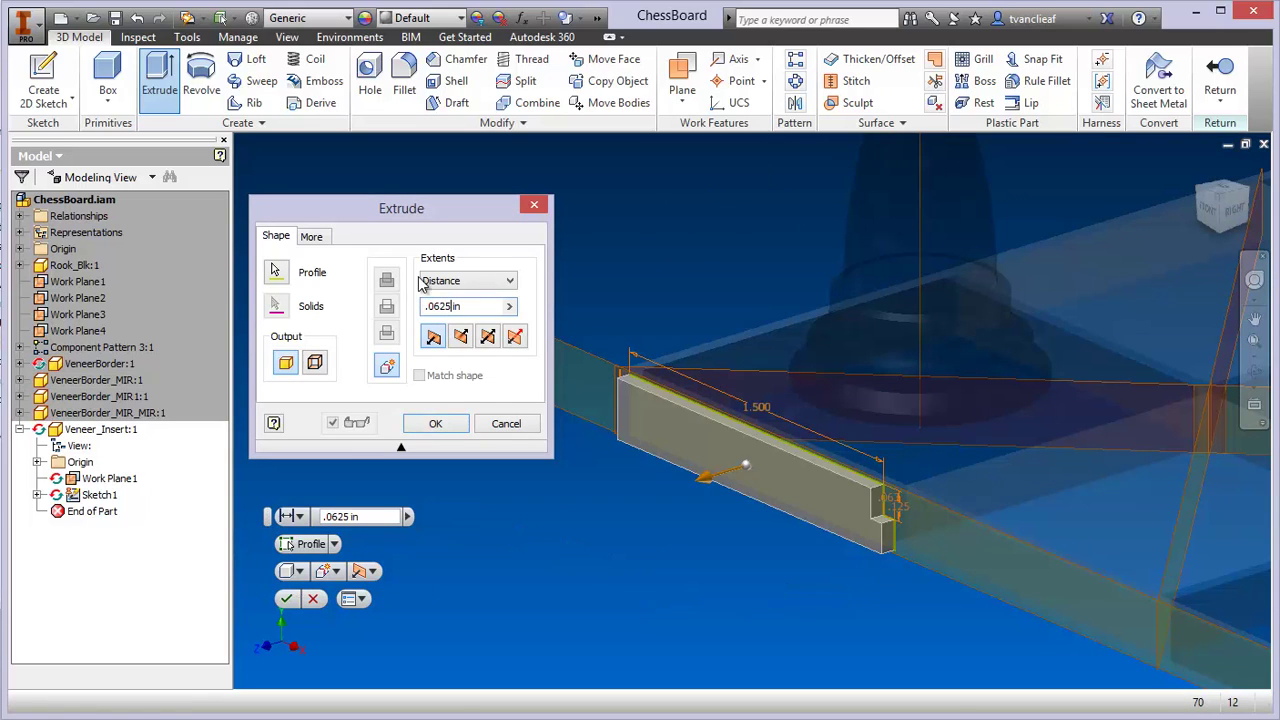
left_click(435, 426)
- Start a rectangular pattern of the notched strip along its top long edge, flipping the direction so the copy runs along the board
middle_click_drag(683, 503, 494, 431)
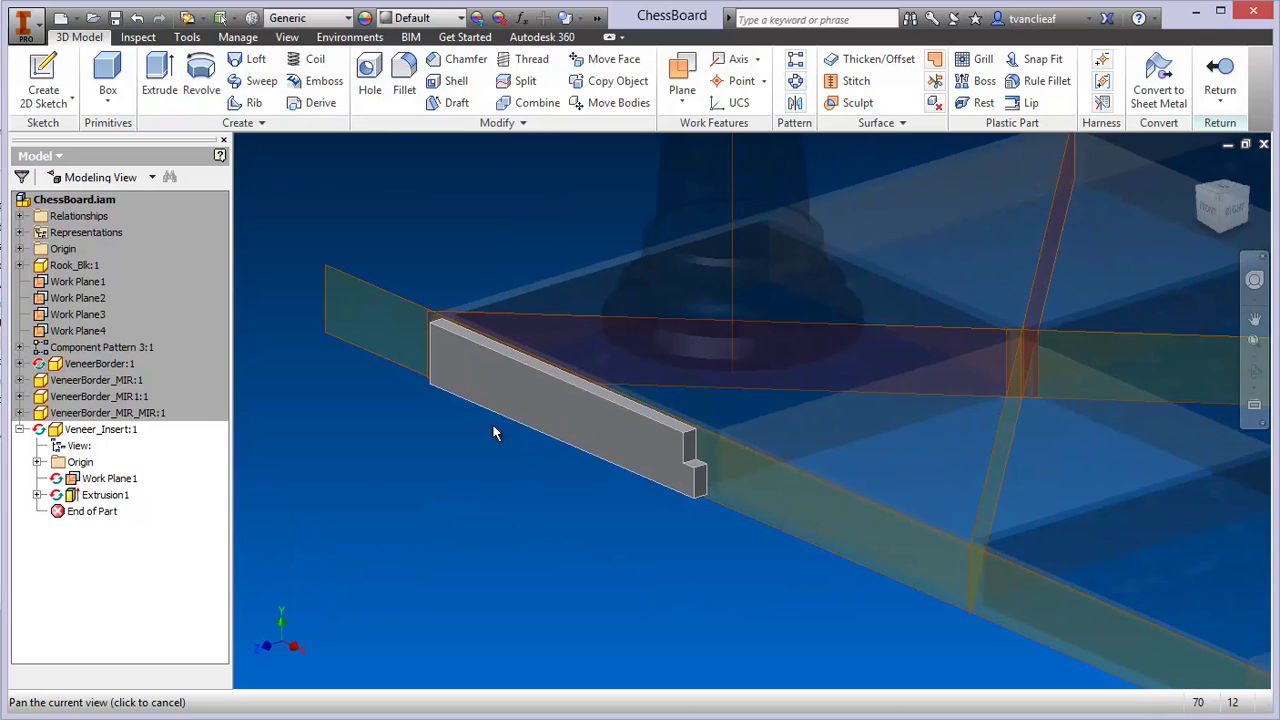
scroll(494, 431, "up", 2)
scroll(480, 418, "down", 2)
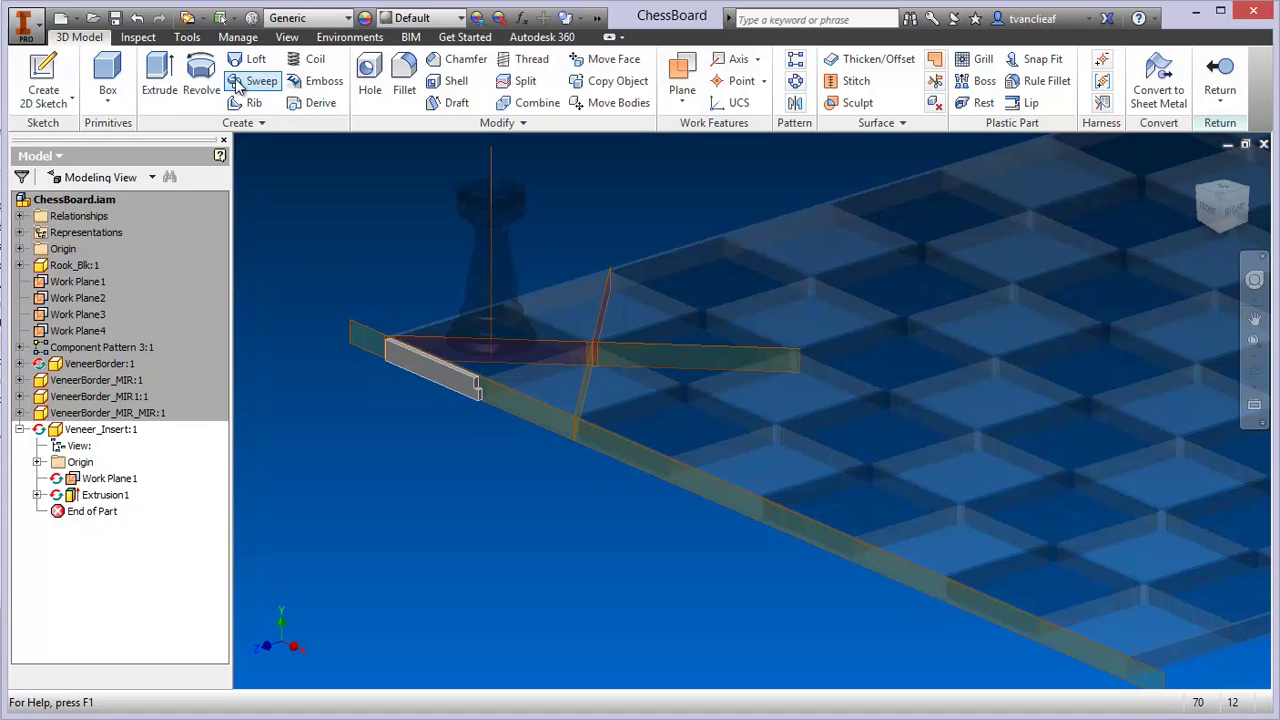
left_click(797, 64)
middle_click_drag(410, 375, 580, 370)
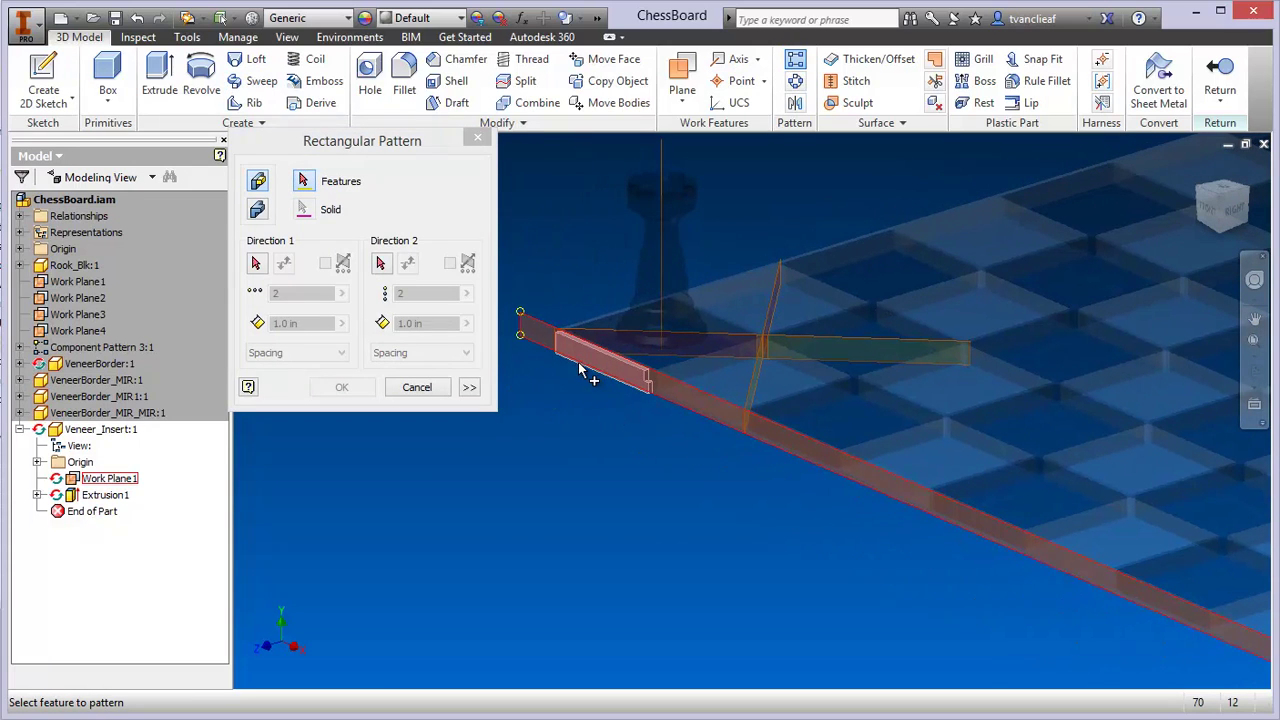
left_click(579, 367)
left_click(256, 265)
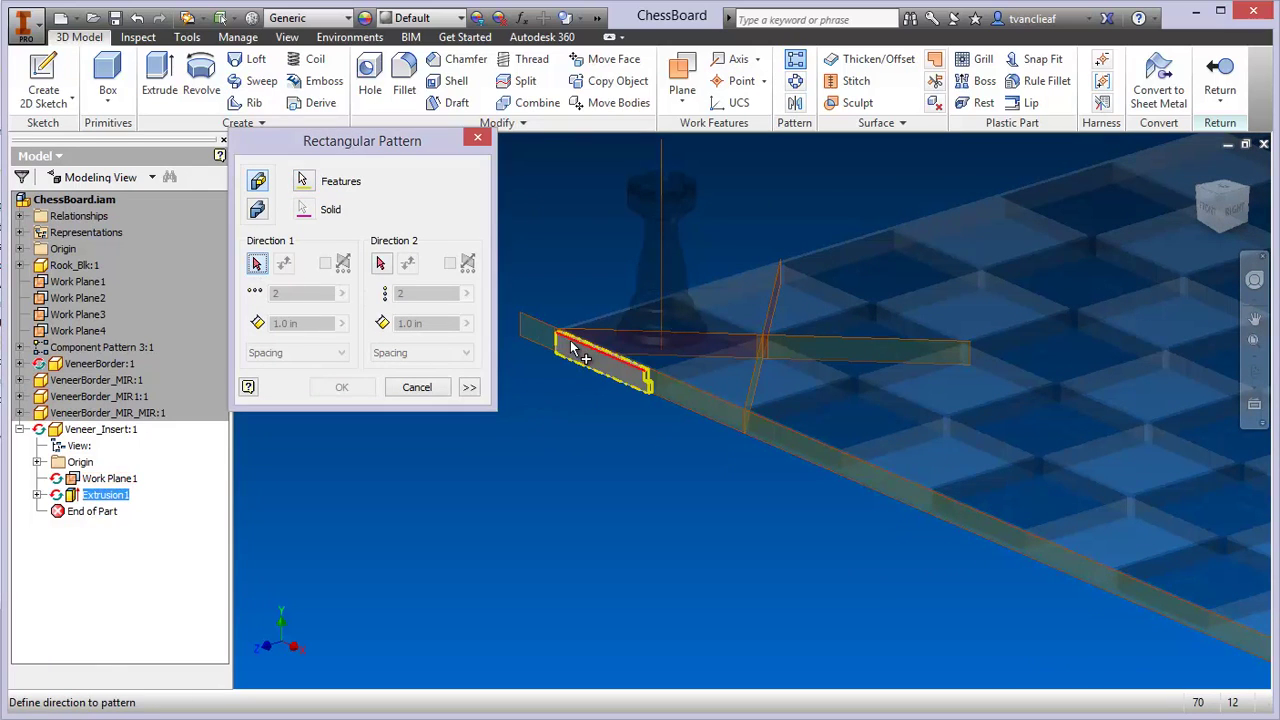
left_click(572, 349)
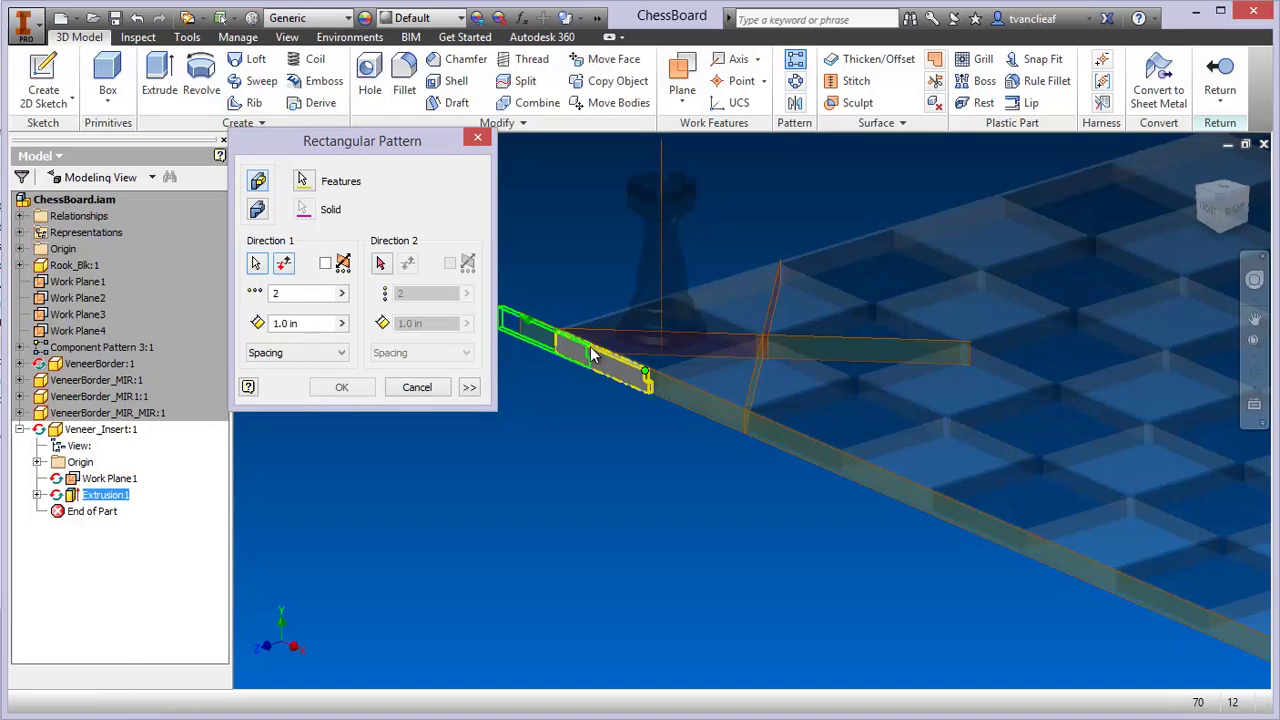
left_click(284, 264)
middle_click_drag(613, 397, 598, 399)
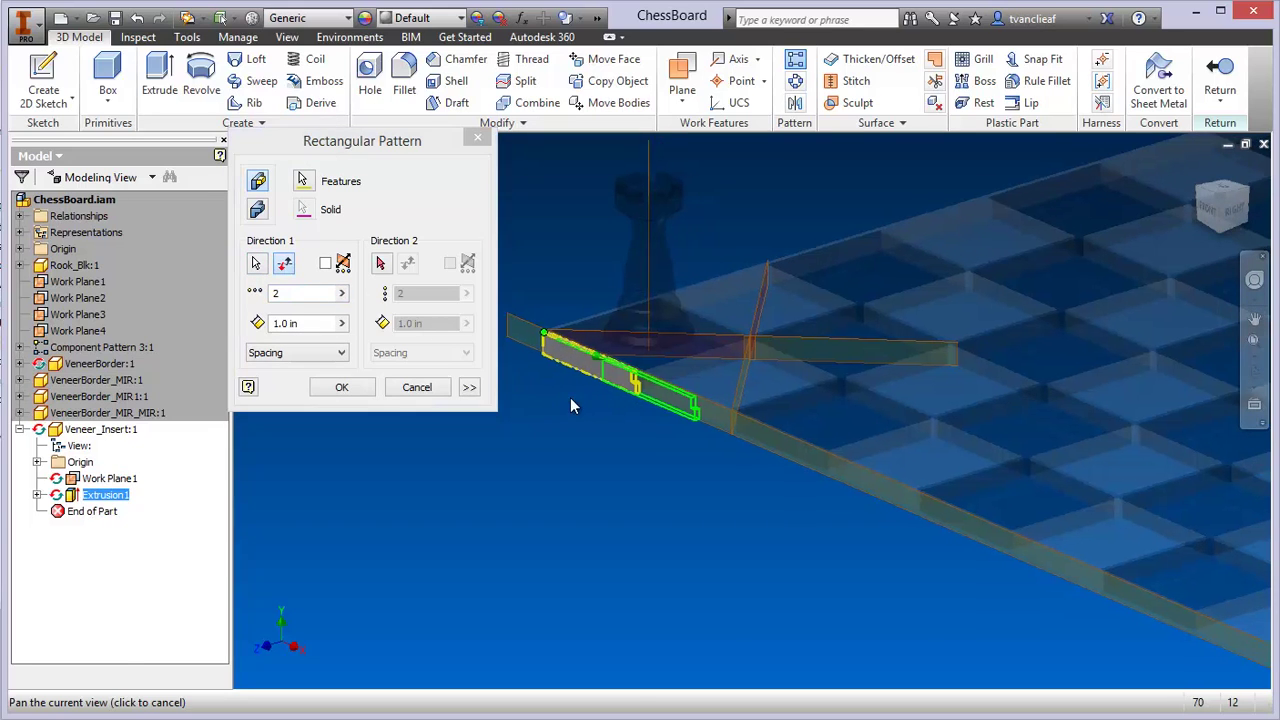
- Set the pattern spacing to 1.5625 in and check from the front how the copy meets the original strip
double_click(287, 323)
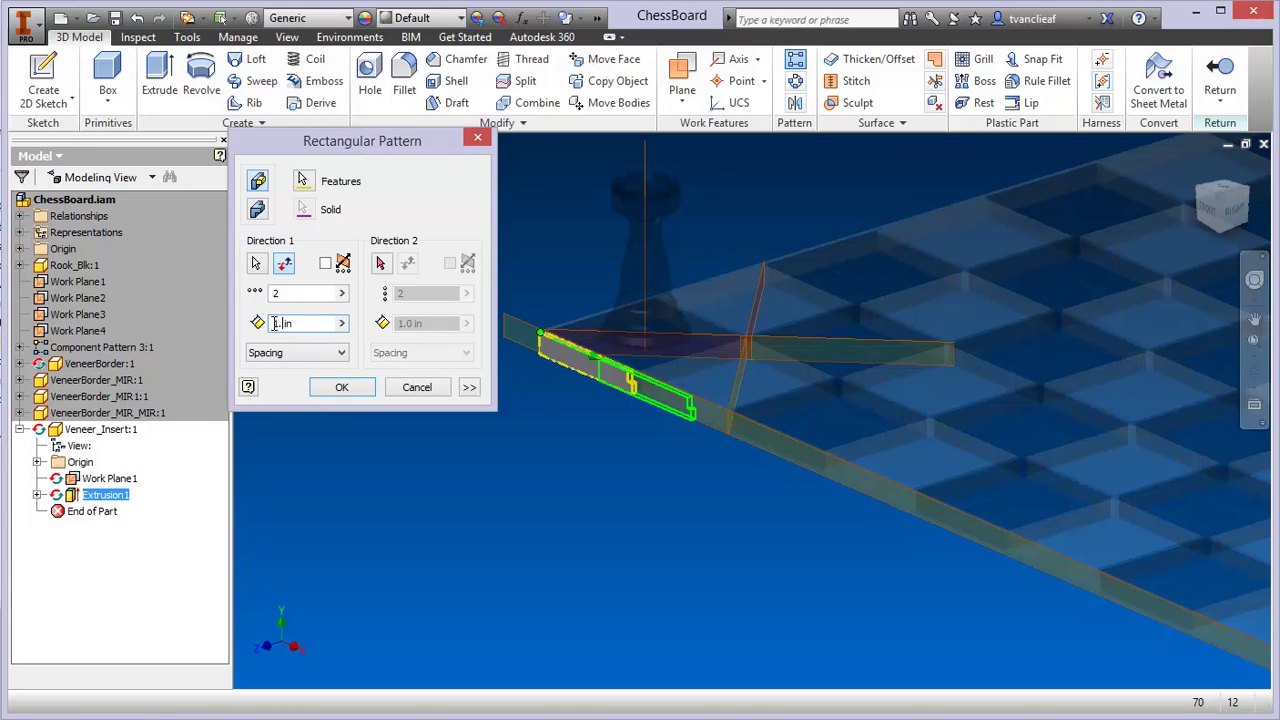
type("1.5")
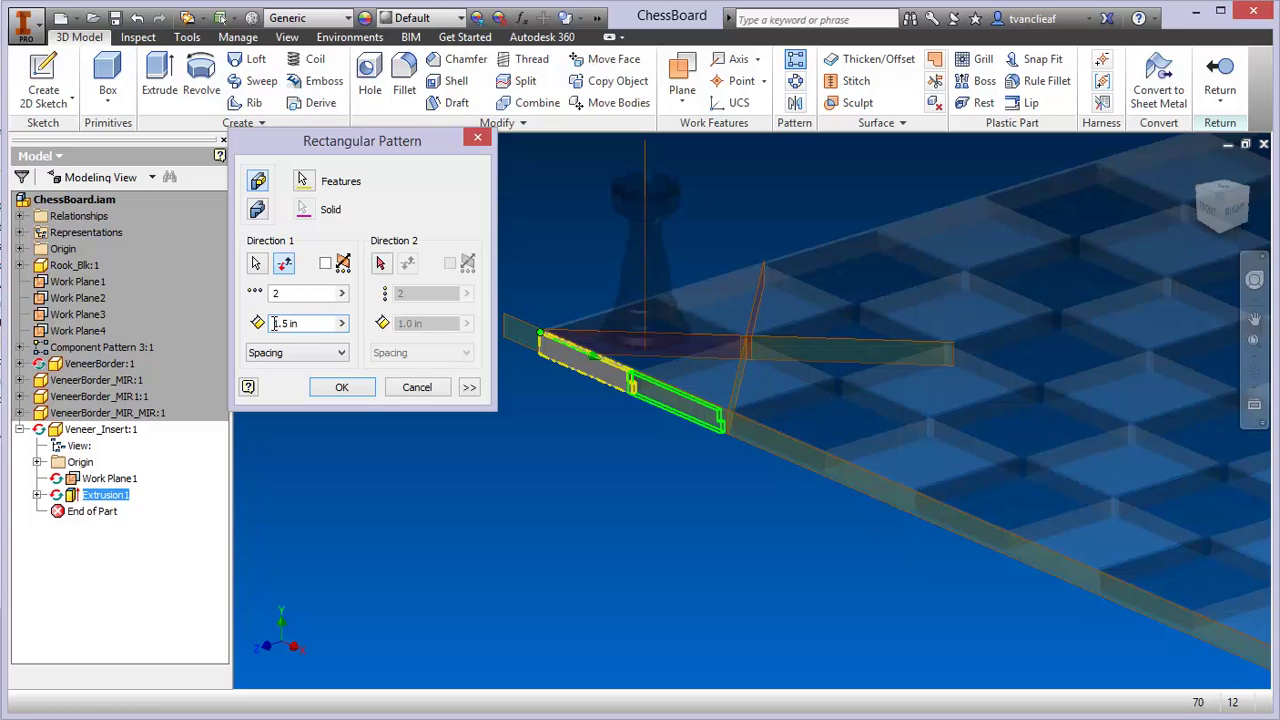
type("62")
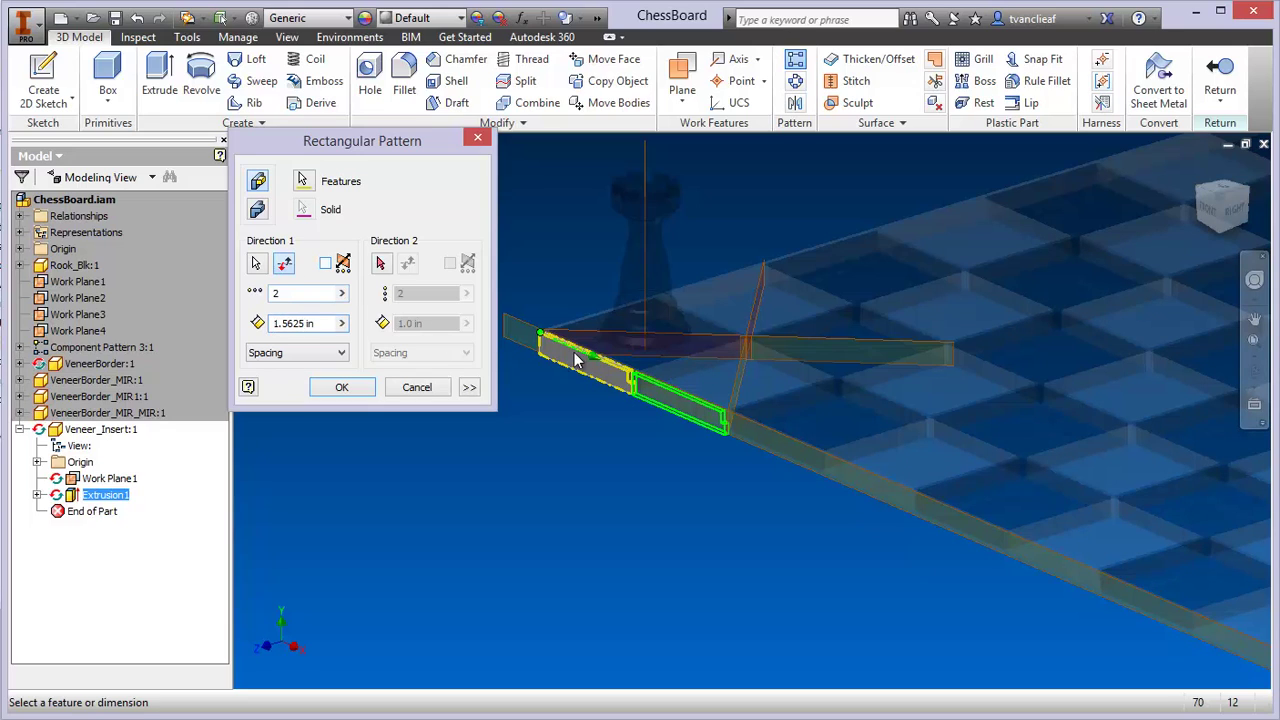
left_click(1207, 211)
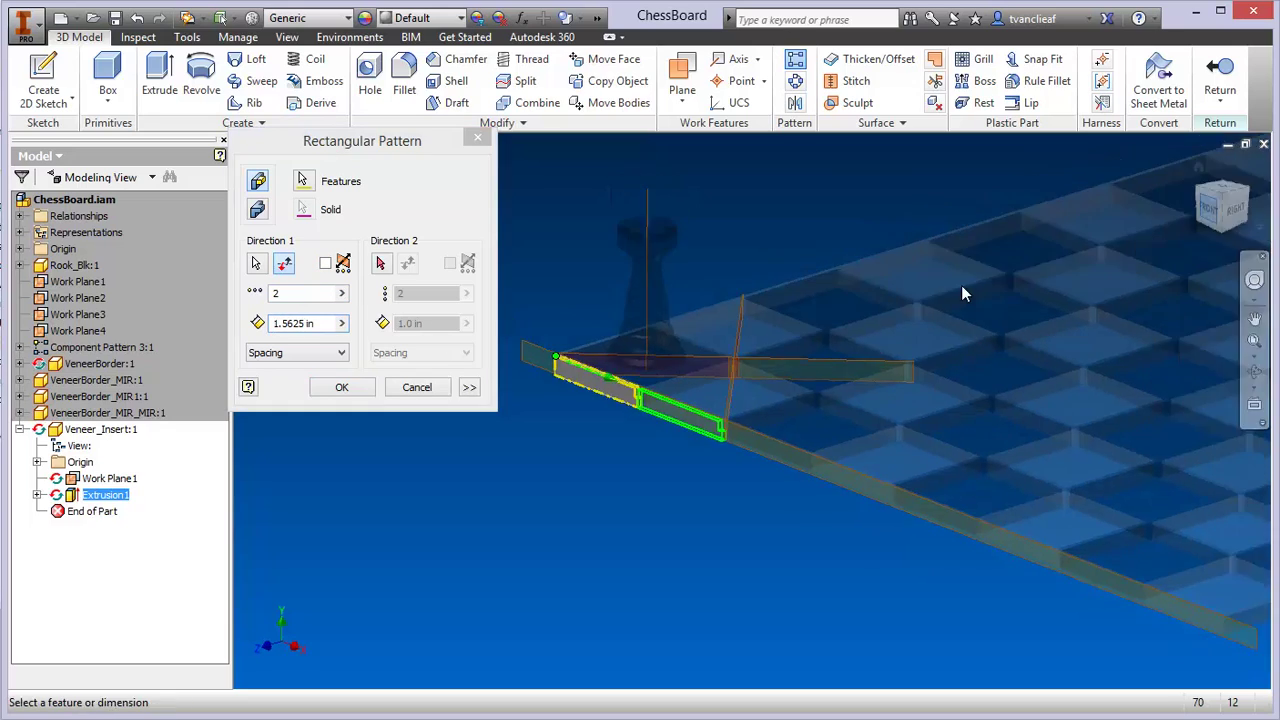
scroll(770, 433, "up", 10)
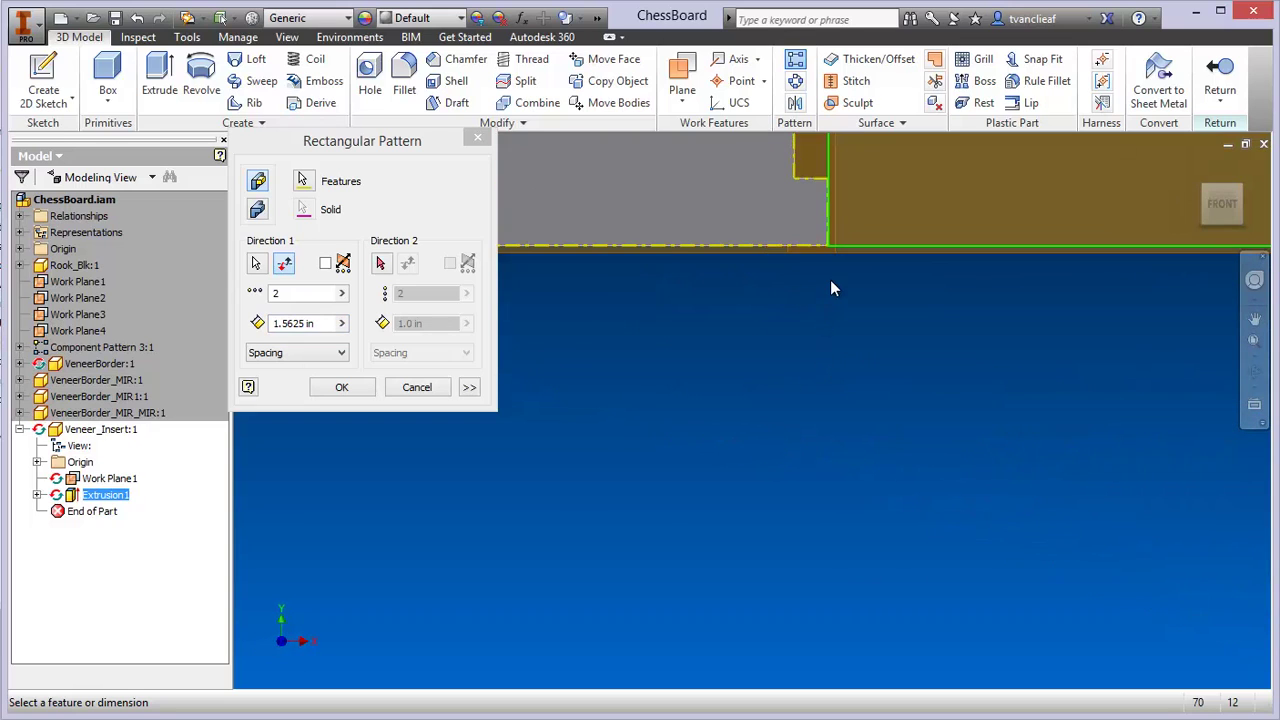
scroll(826, 190, "up", 3)
scroll(805, 323, "down", 5)
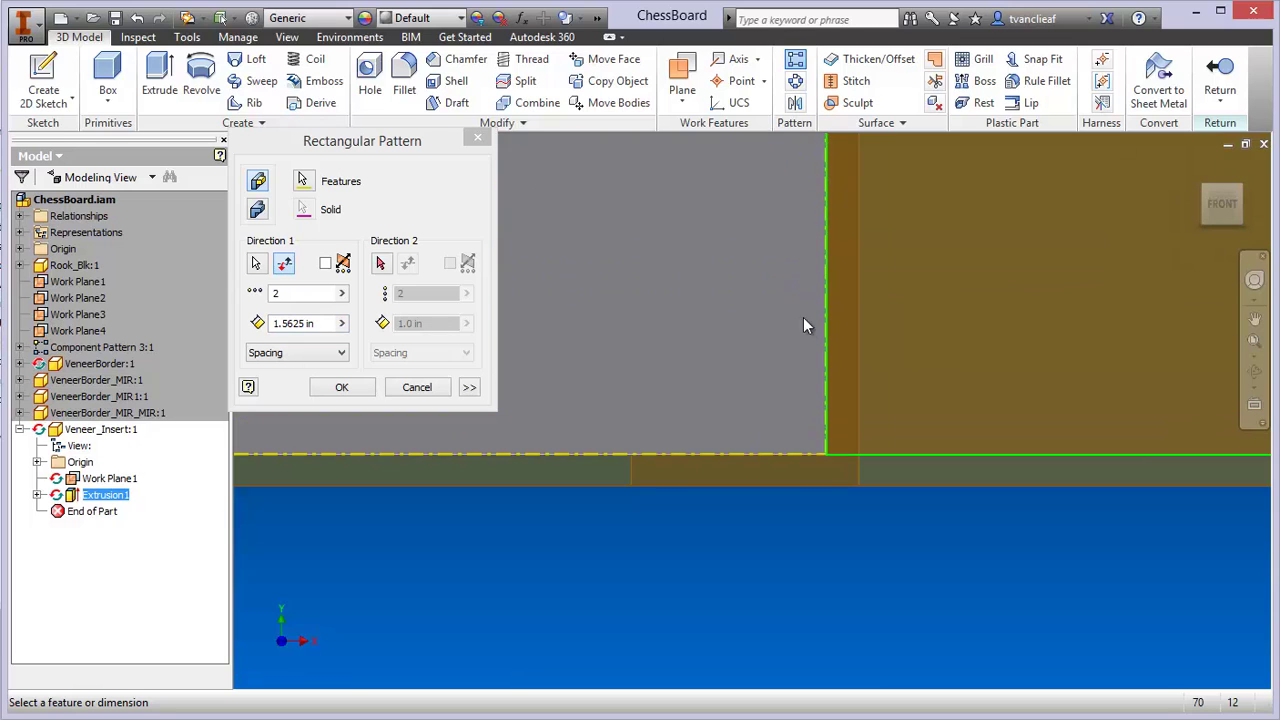
scroll(849, 336, "down", 2)
middle_click_drag(849, 342, 634, 554)
scroll(643, 535, "down", 2)
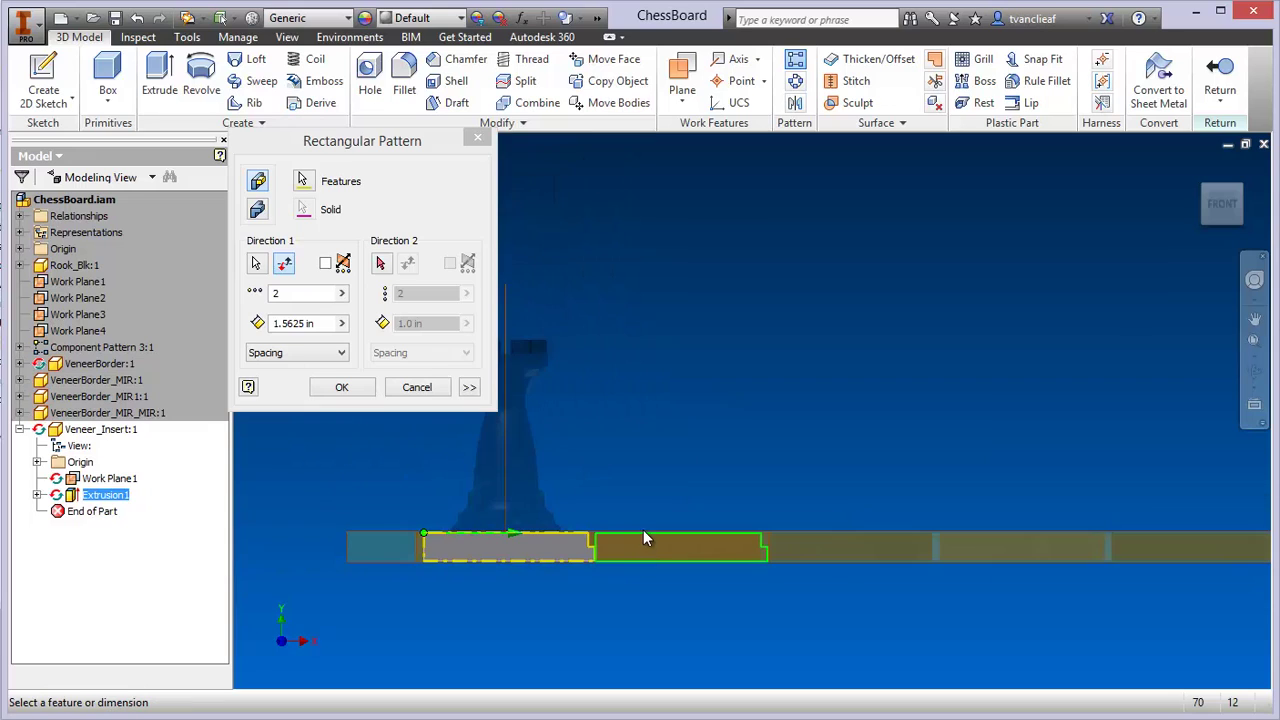
- Set the pattern count to 8, check the last copy against the end of the board, and create the pattern
left_click(277, 293)
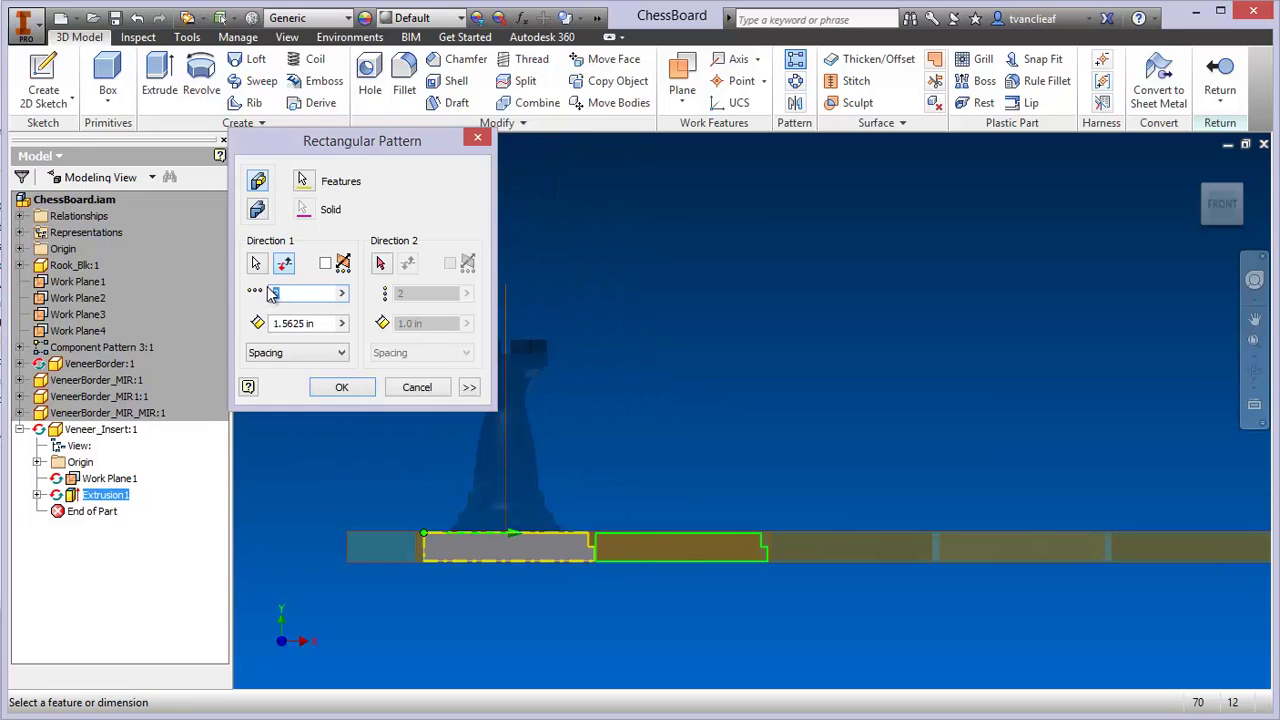
scroll(700, 451, "down", 3)
middle_click_drag(700, 451, 575, 487)
scroll(1132, 525, "up", 5)
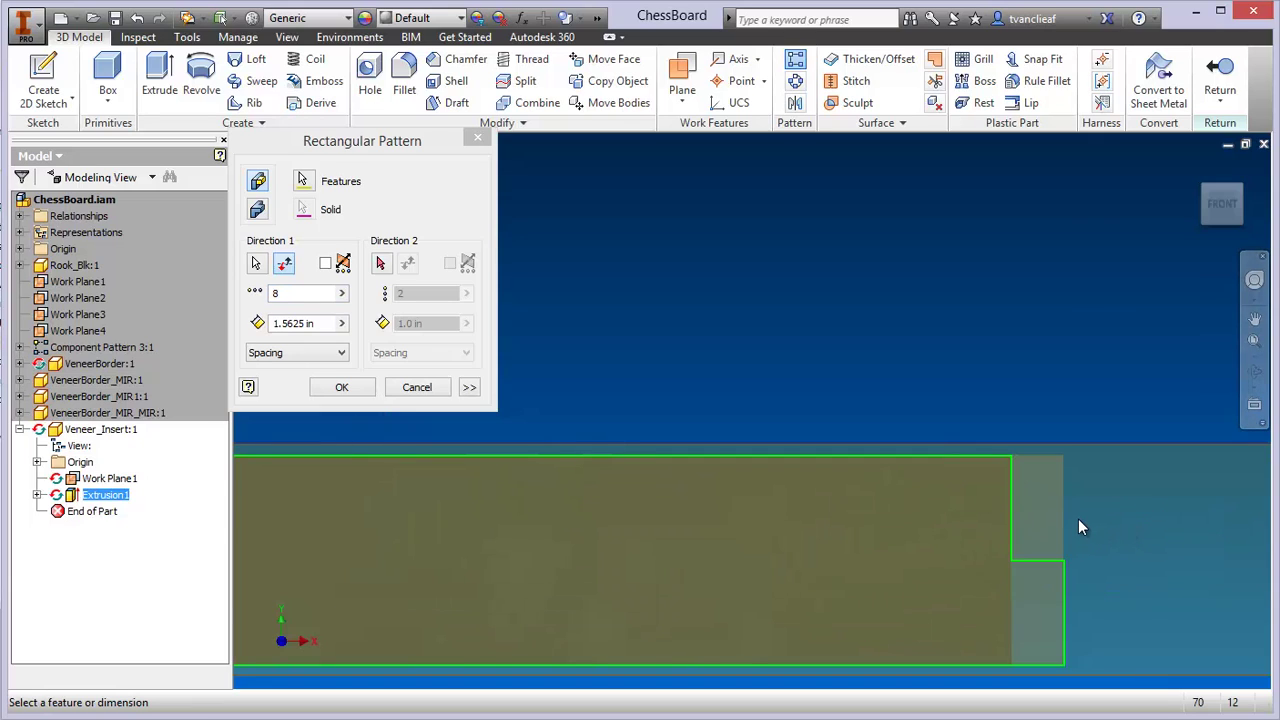
scroll(1078, 518, "down", 5)
middle_click_drag(853, 528, 896, 541)
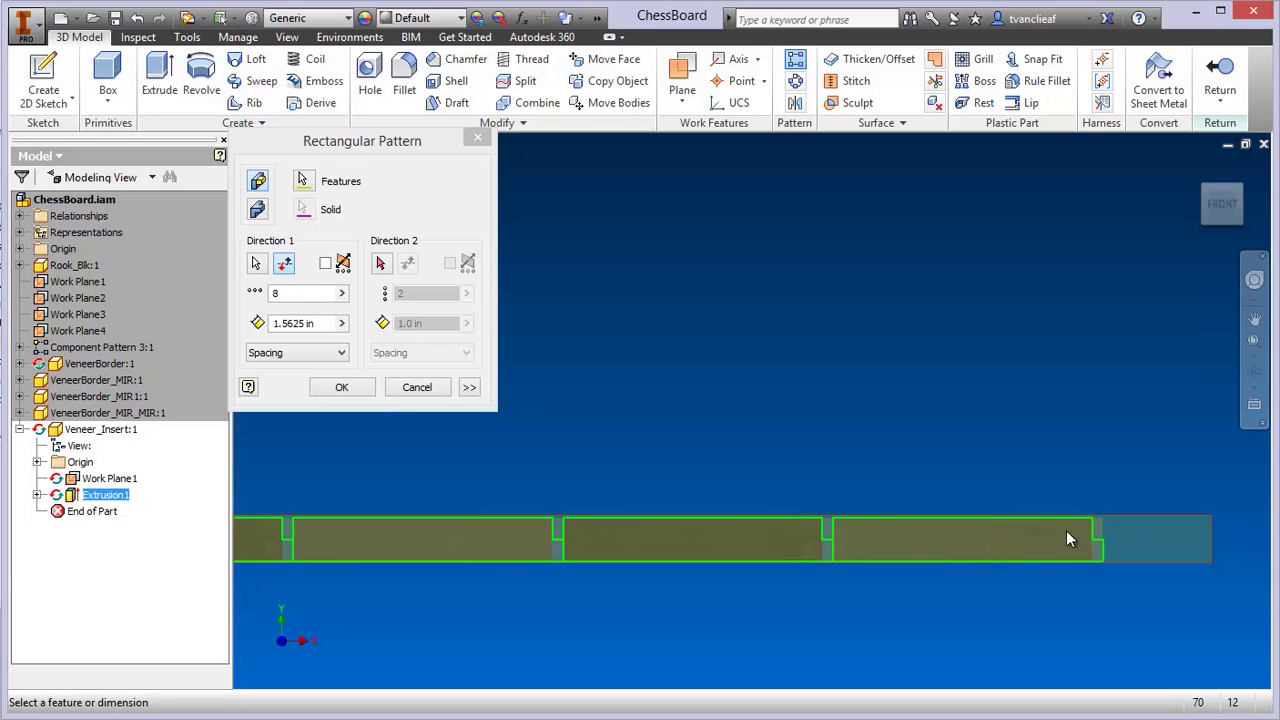
left_click(343, 388)
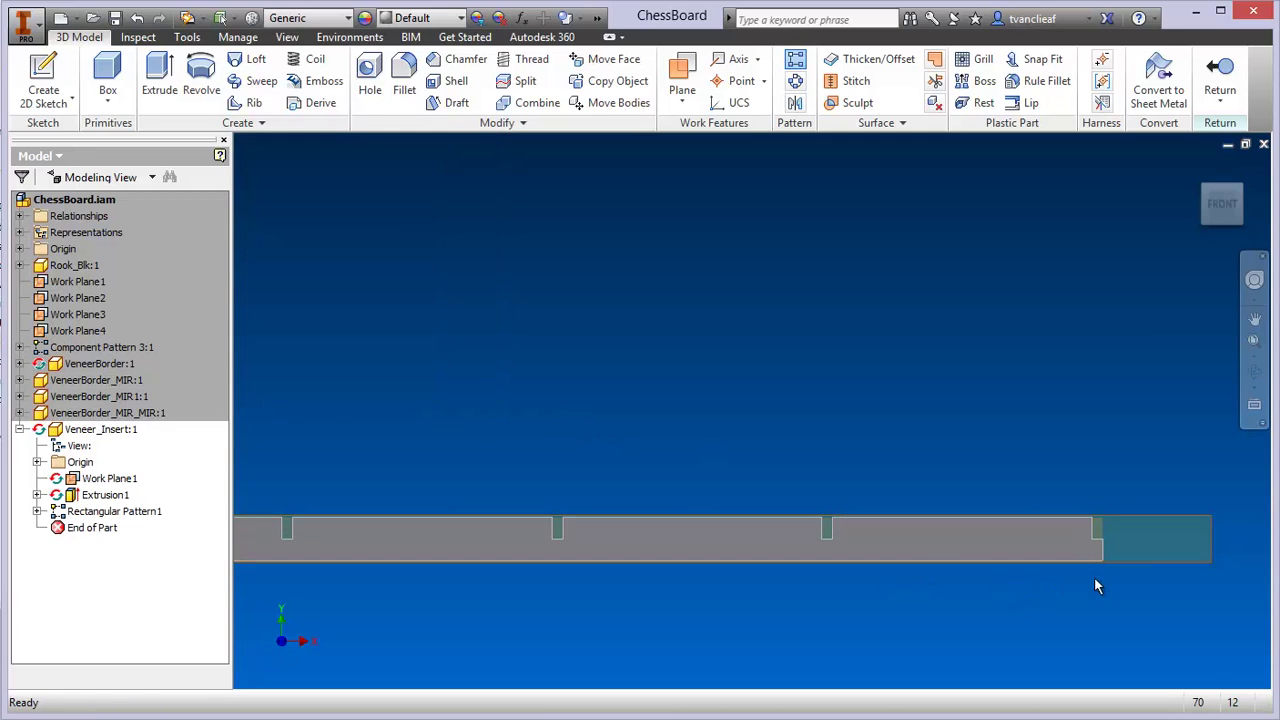
- Examine both ends of the patterned strip from the front to see how they line up with the board's edges
scroll(1015, 552, "down", 3)
scroll(598, 560, "up", 6)
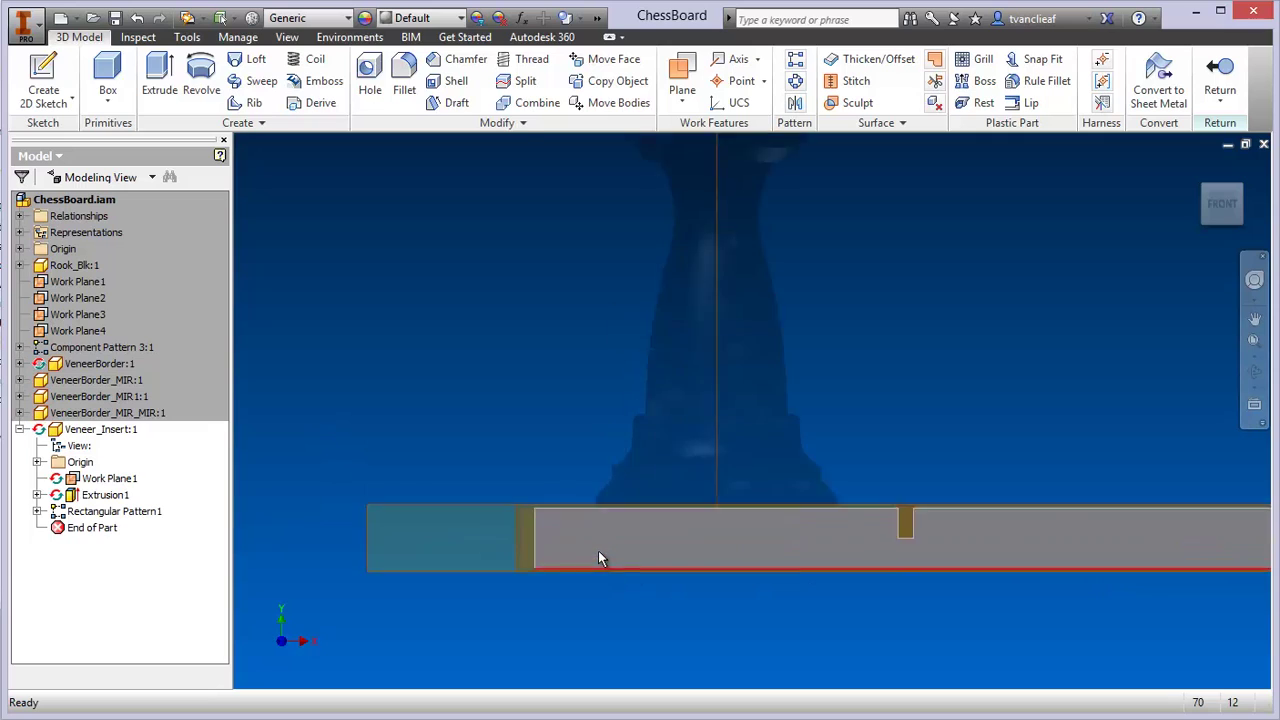
scroll(598, 553, "up", 2)
scroll(484, 500, "down", 3)
middle_click_drag(793, 520, 600, 519)
scroll(600, 519, "down", 3)
middle_click_drag(848, 522, 534, 522)
middle_click_drag(770, 522, 886, 514)
scroll(848, 518, "up", 5)
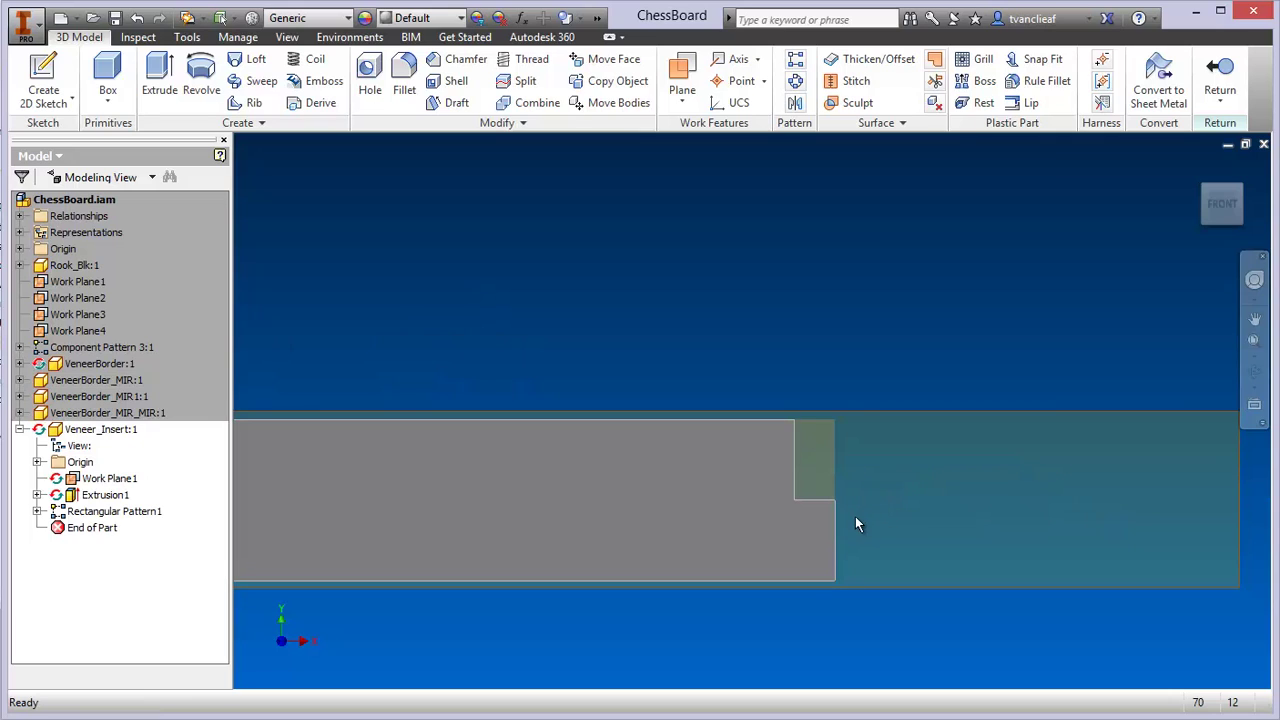
middle_click_drag(469, 235, 444, 220)
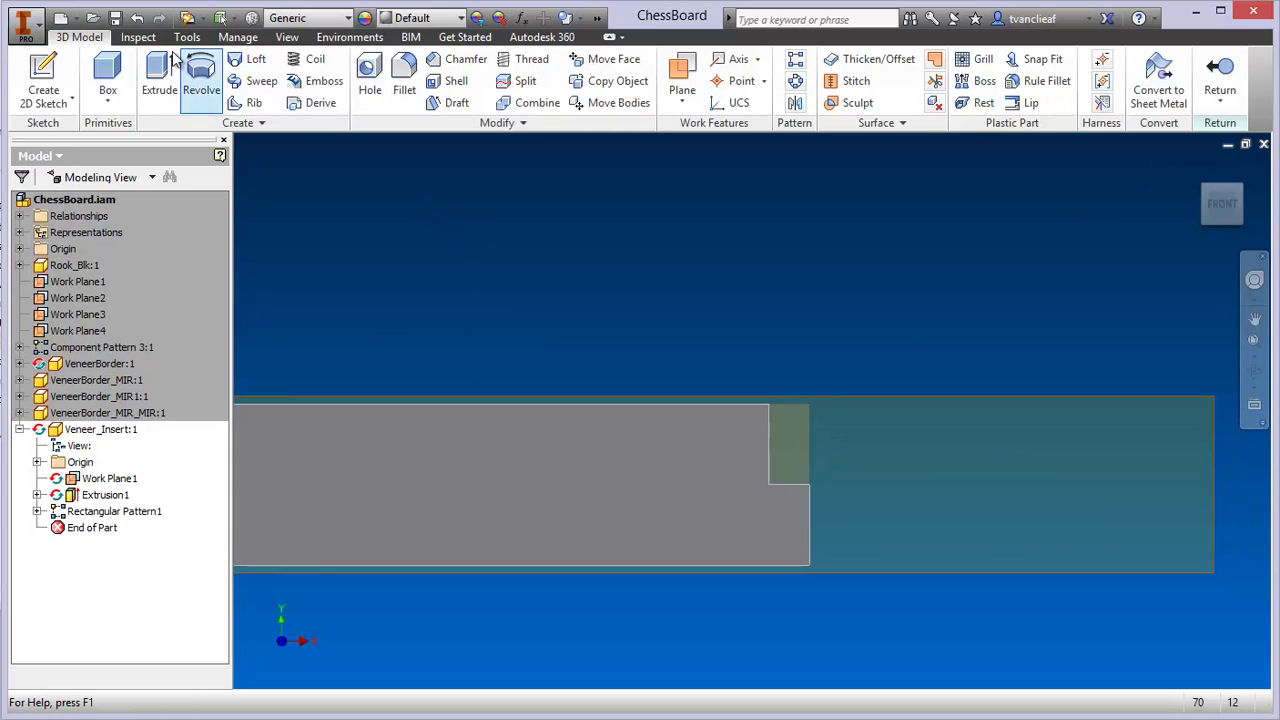
- Start a new sketch on the front face of the patterned strip, without an active drawing tool
left_click(108, 101)
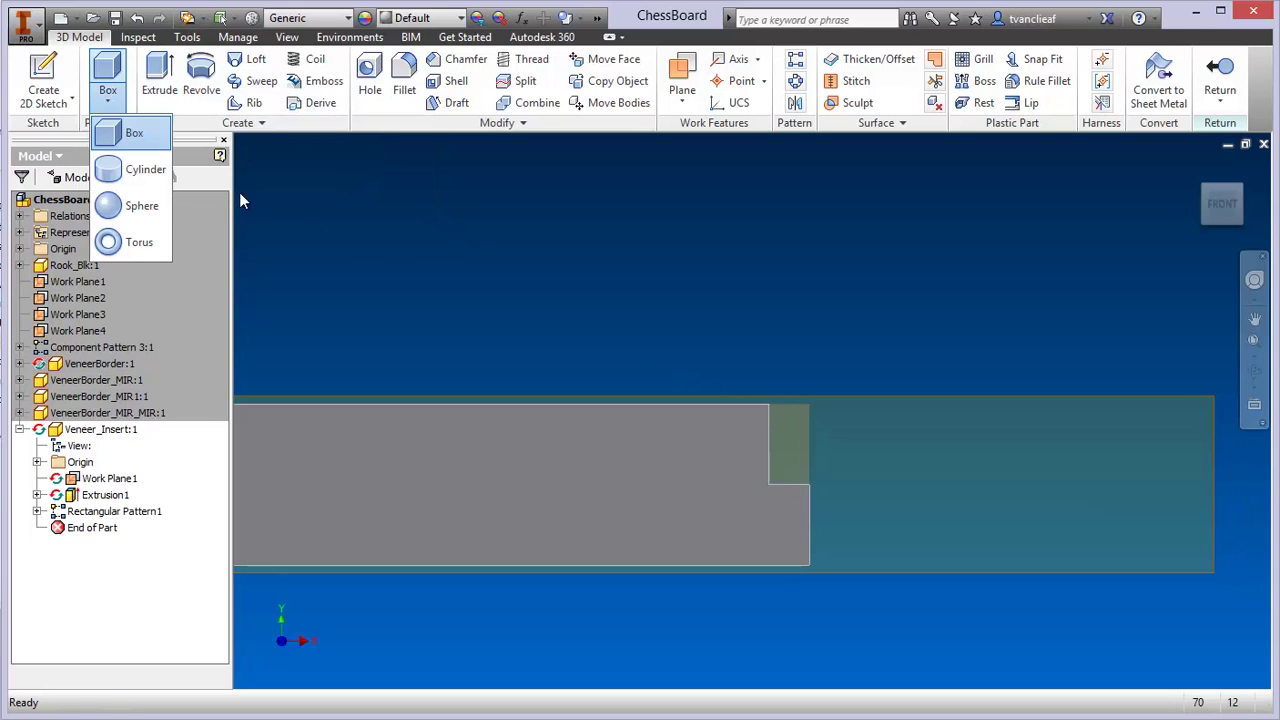
left_click(136, 132)
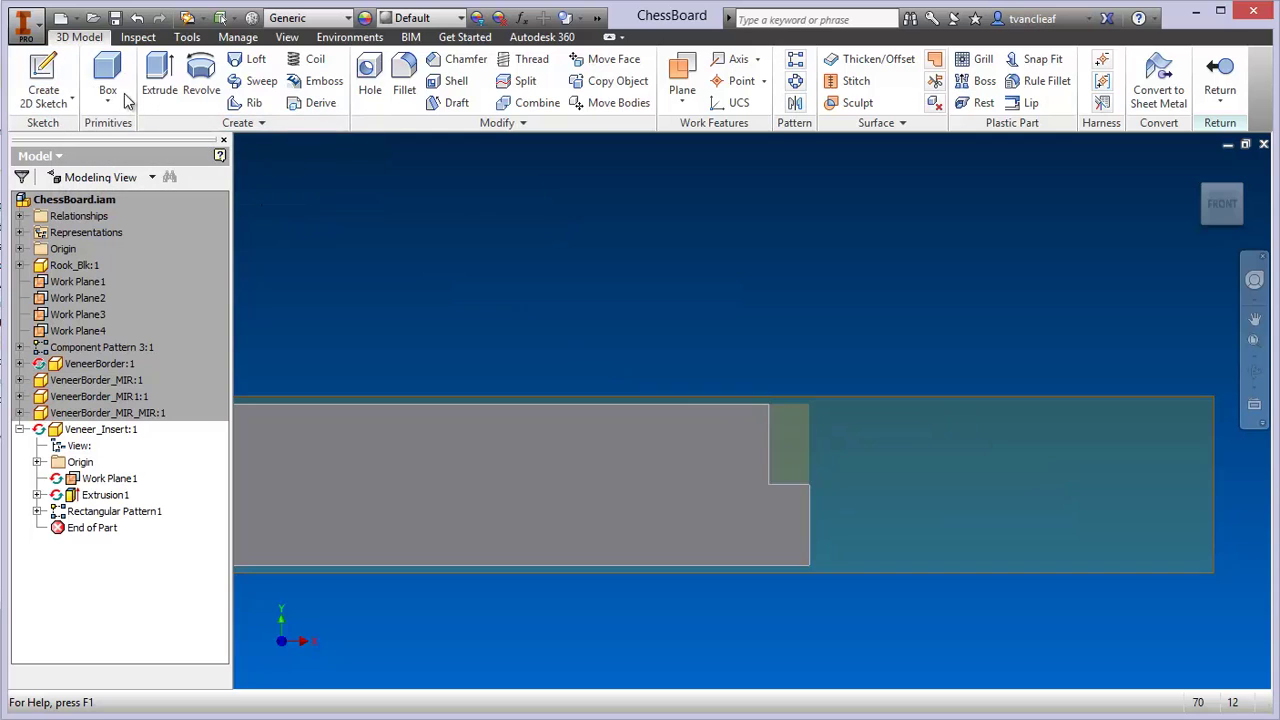
left_click(45, 85)
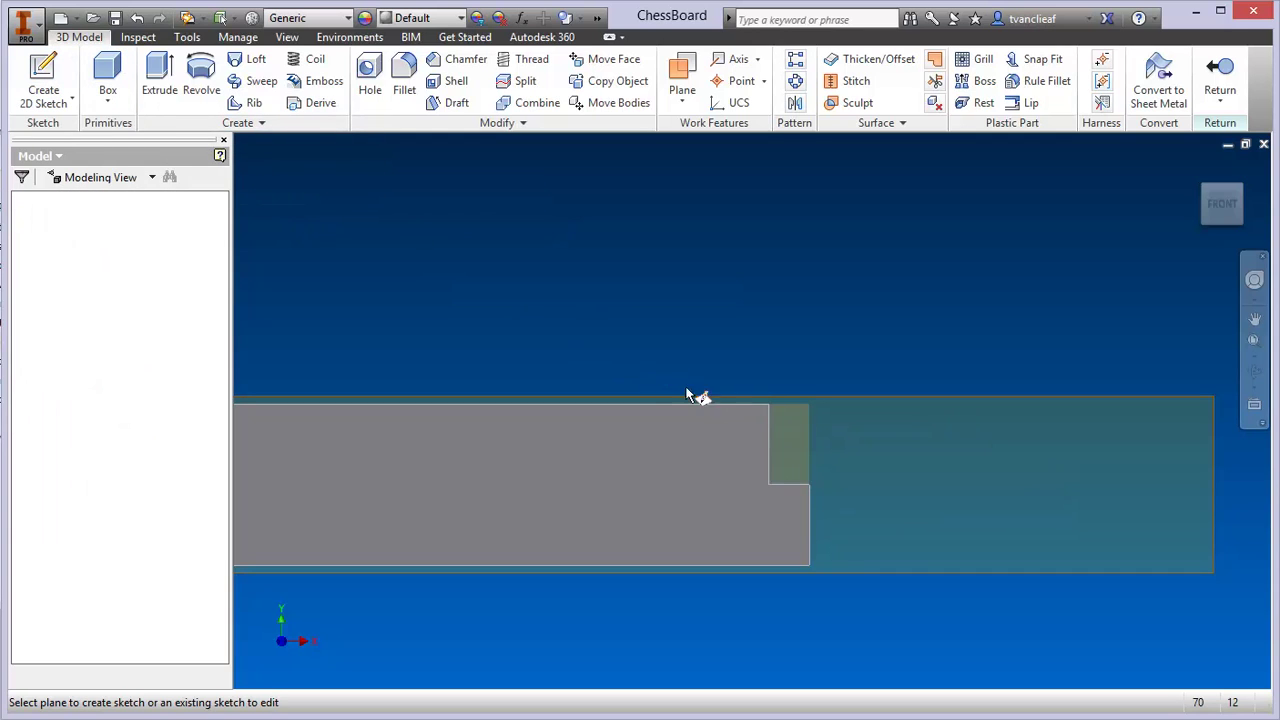
left_click(766, 473)
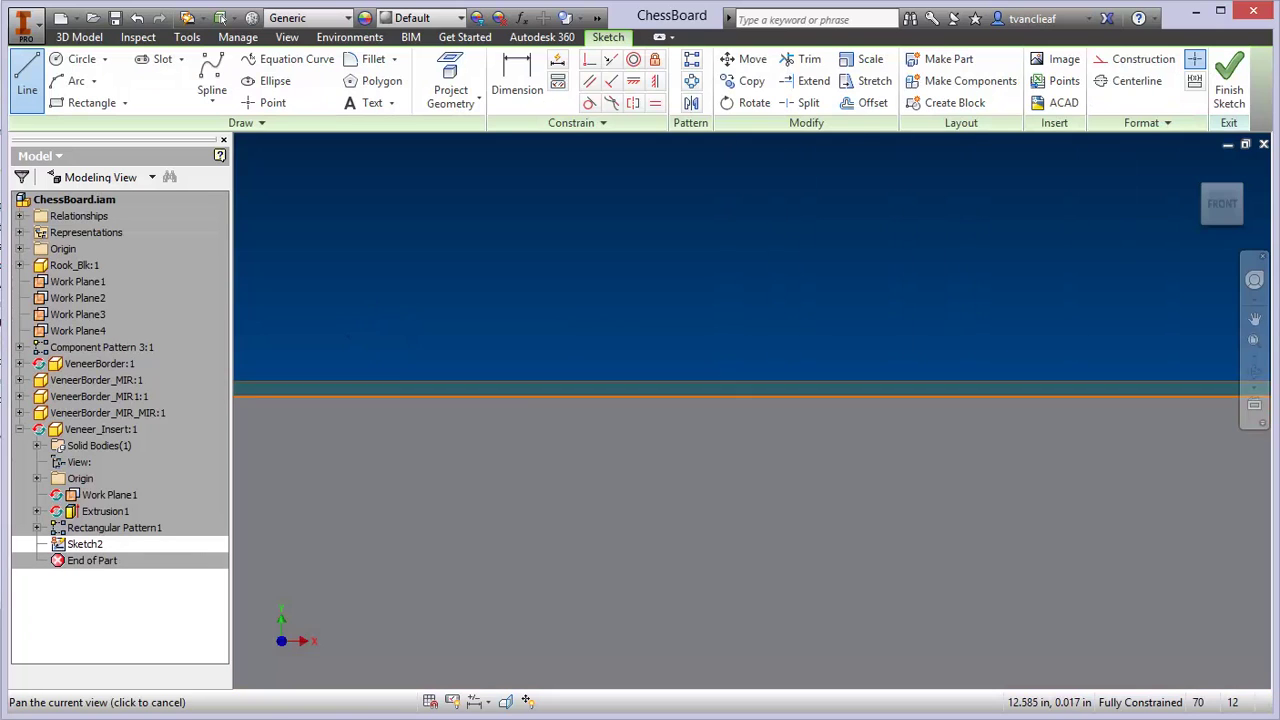
key("Escape")
scroll(860, 510, "up", 5)
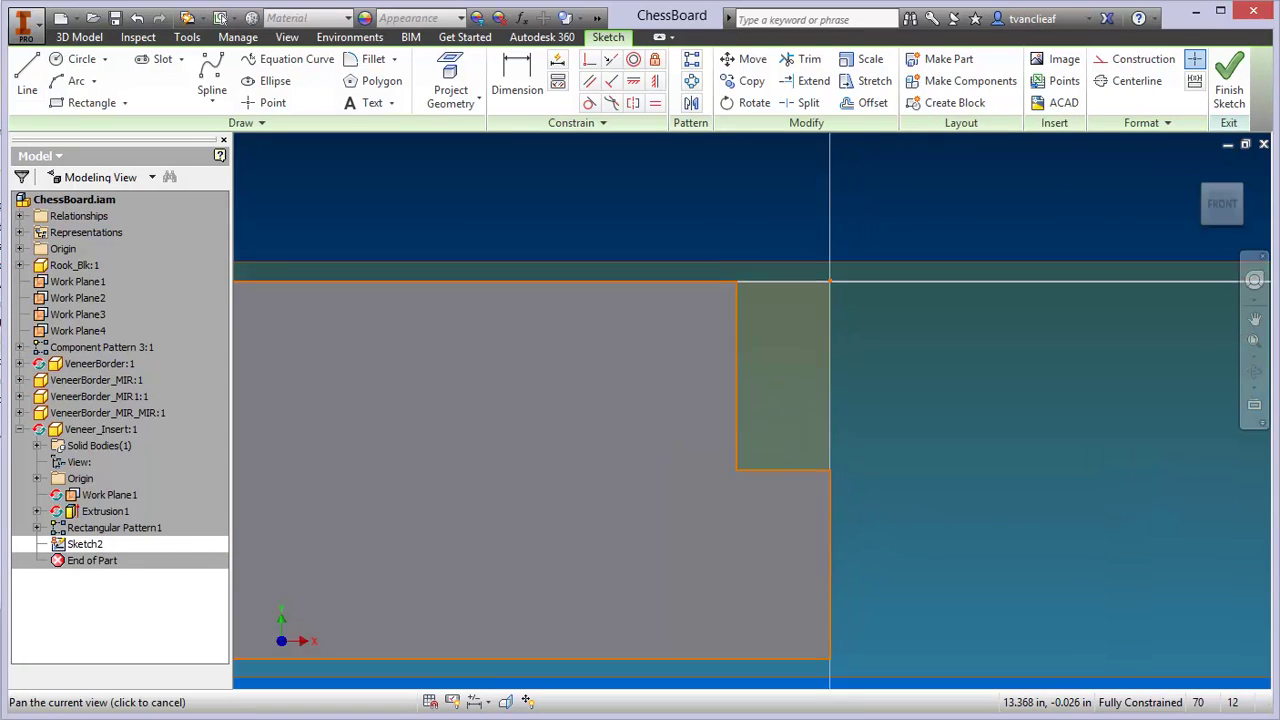
- Draw a rectangle over the protruding tab at the strip's far end, from the notch's inner corner to the lower outer corner, and finish the sketch
left_click(86, 103)
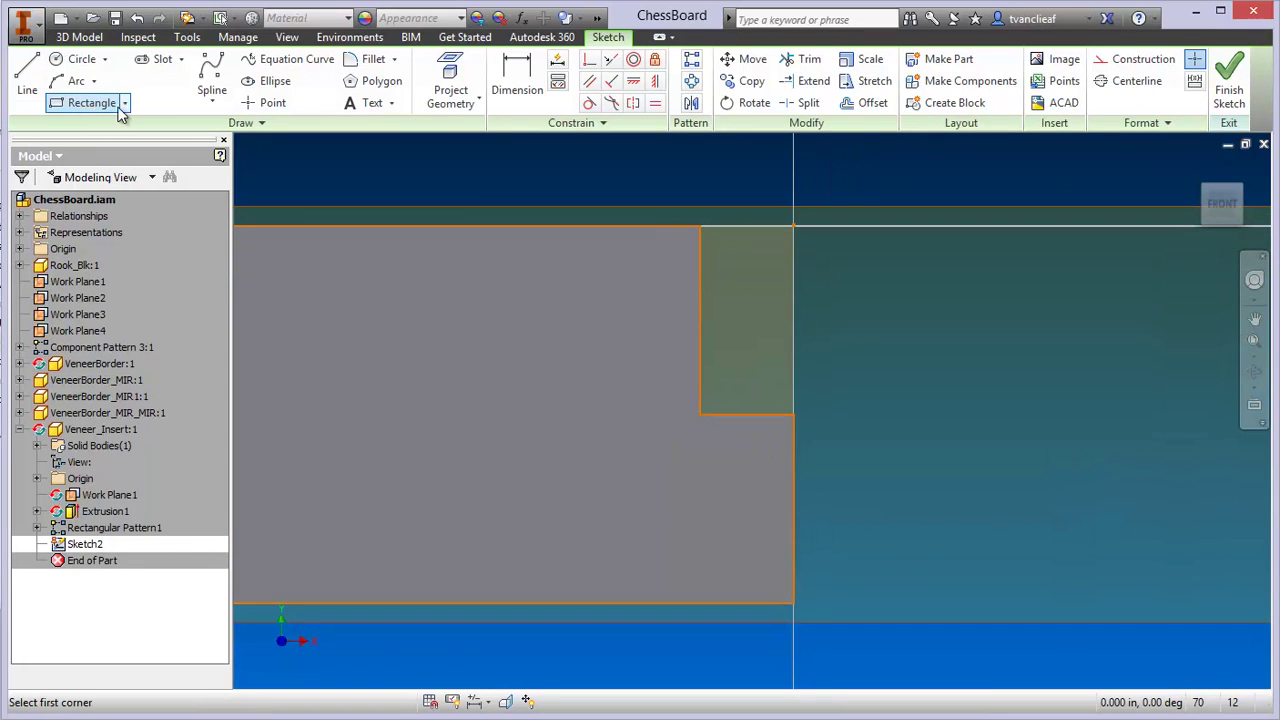
left_click(699, 413)
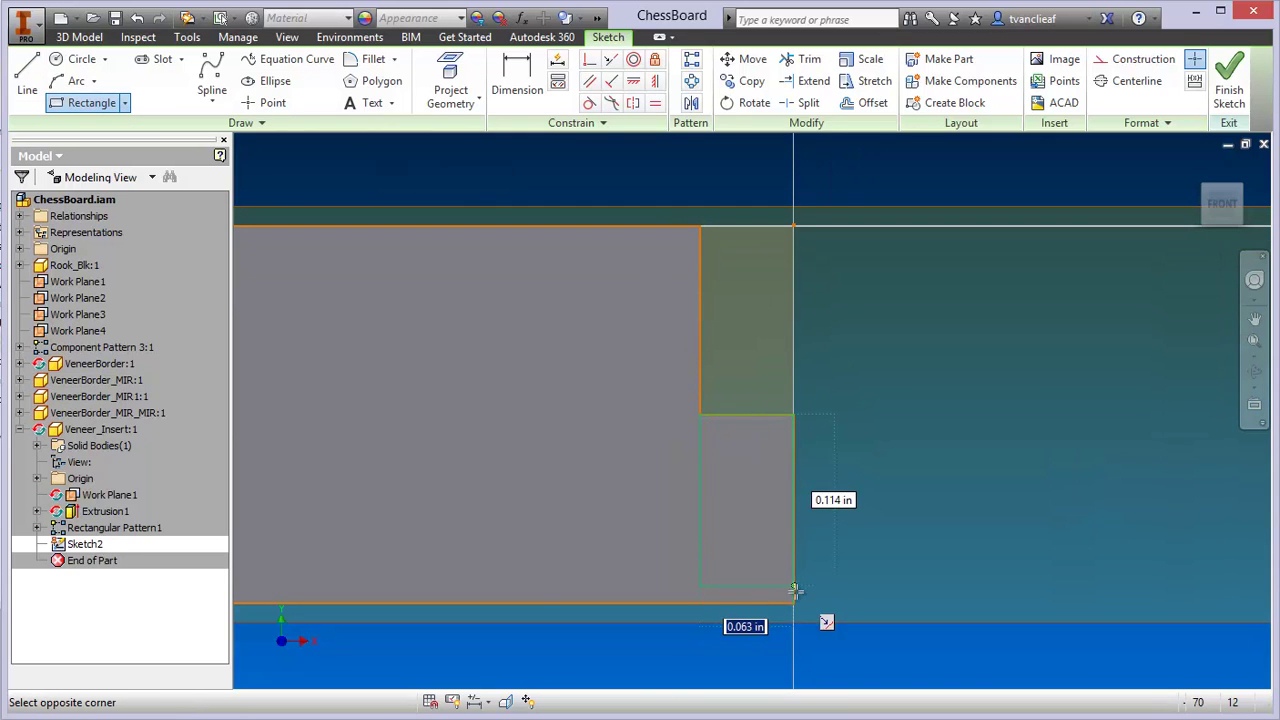
left_click(791, 601)
scroll(785, 505, "down", 5)
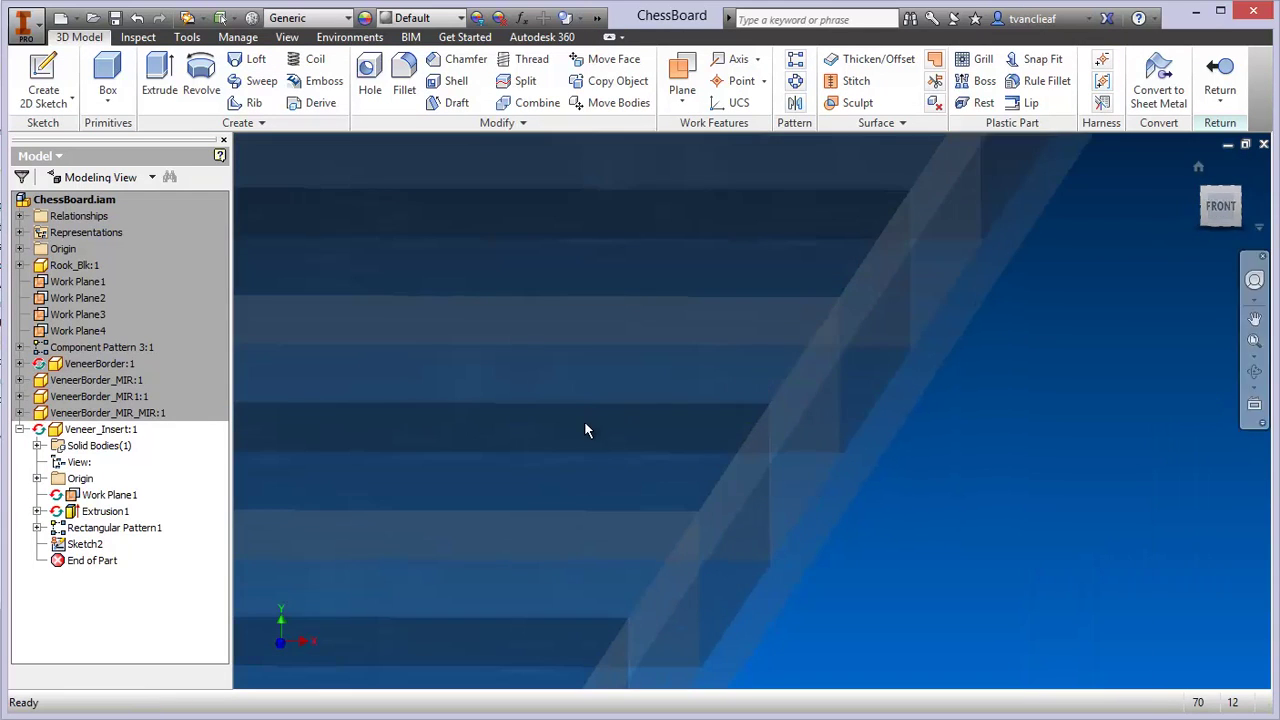
- Cut away the protruding end tab by extruding the rectangle 0.0625 in into the strip
left_click(165, 86)
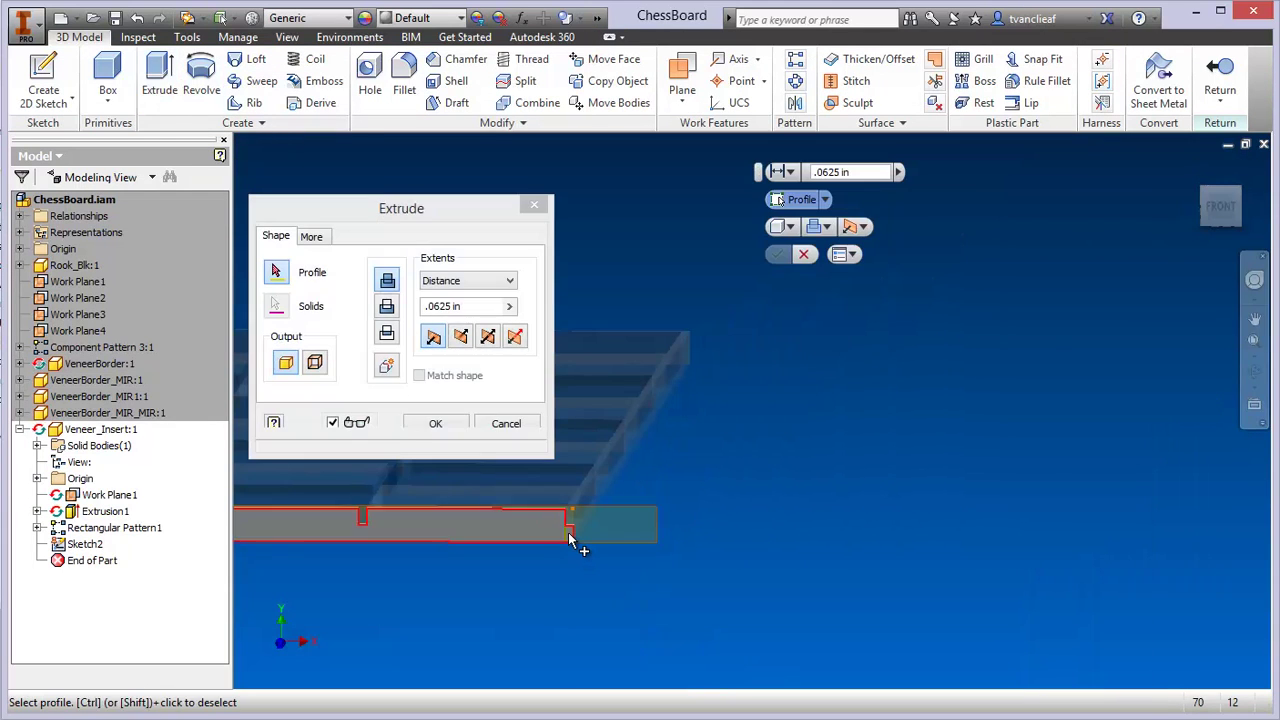
left_click(573, 538)
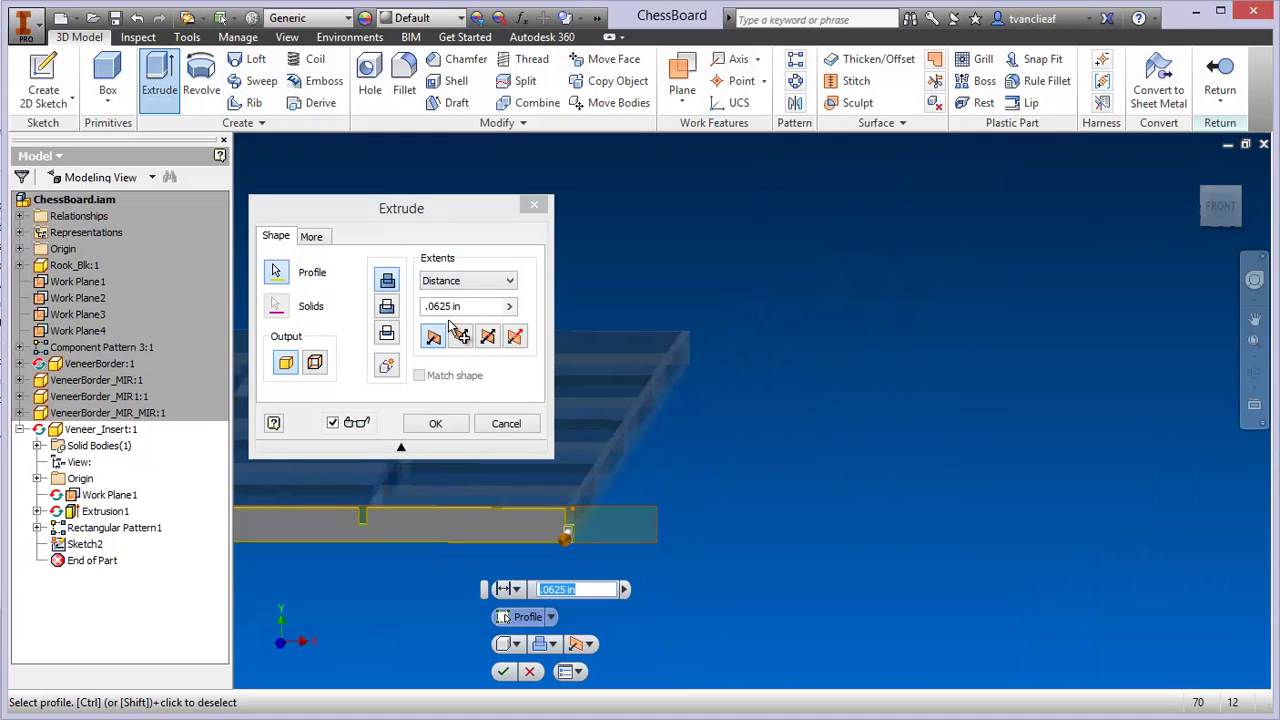
scroll(572, 503, "up", 3)
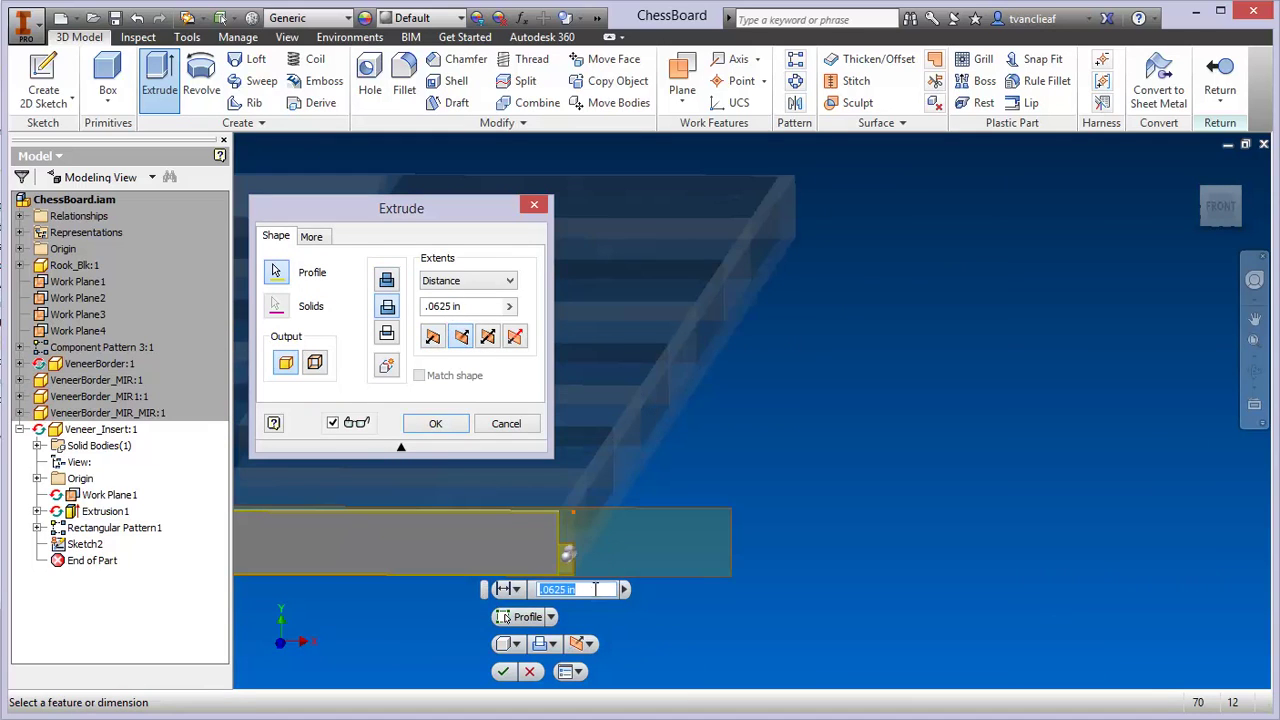
key("Return")
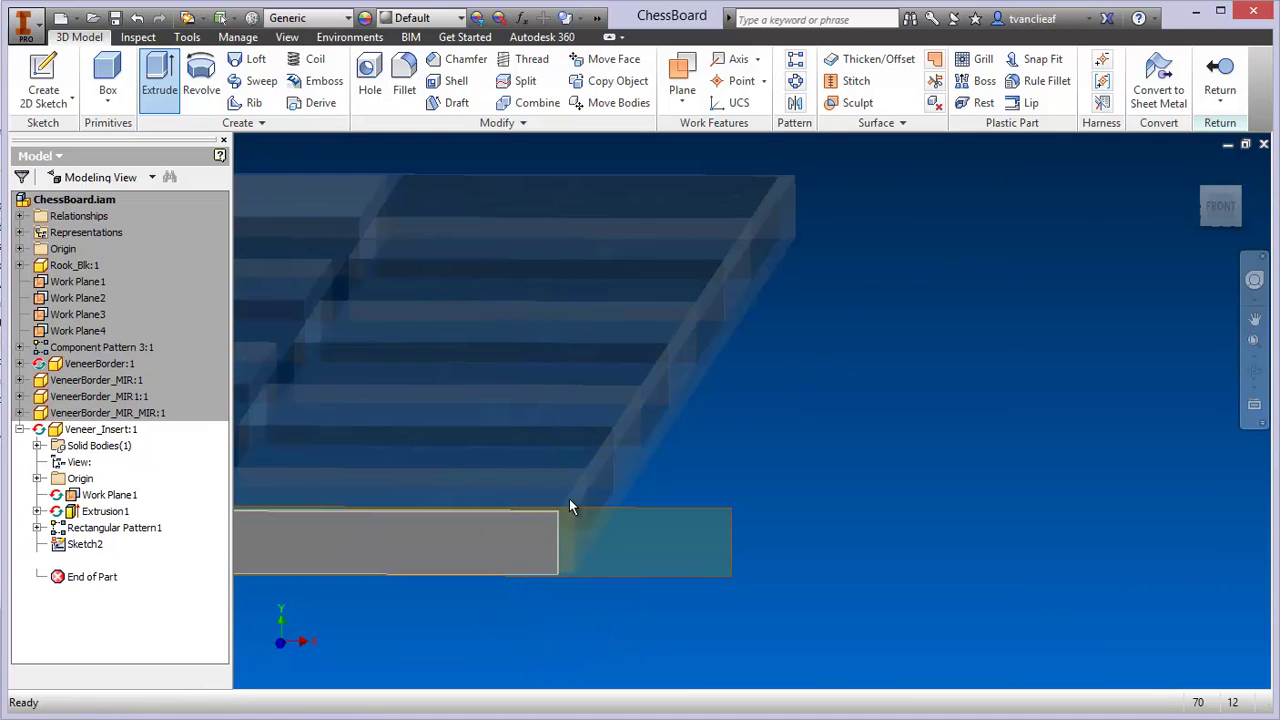
- Inspect the trimmed insert along the whole front edge of the board
scroll(569, 498, "down", 3)
middle_click_drag(664, 451, 1077, 434)
scroll(861, 442, "down", 2)
middle_click_drag(861, 442, 859, 456)
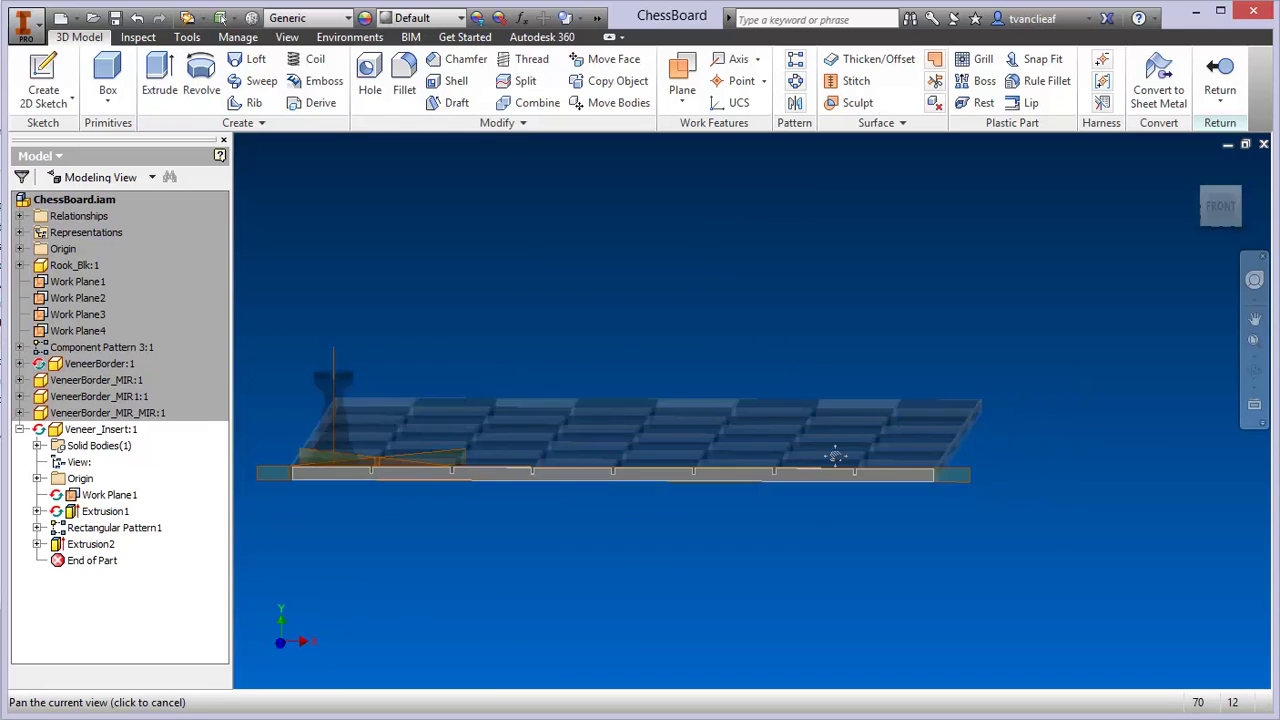
scroll(420, 485, "up", 2)
scroll(461, 482, "down", 2)
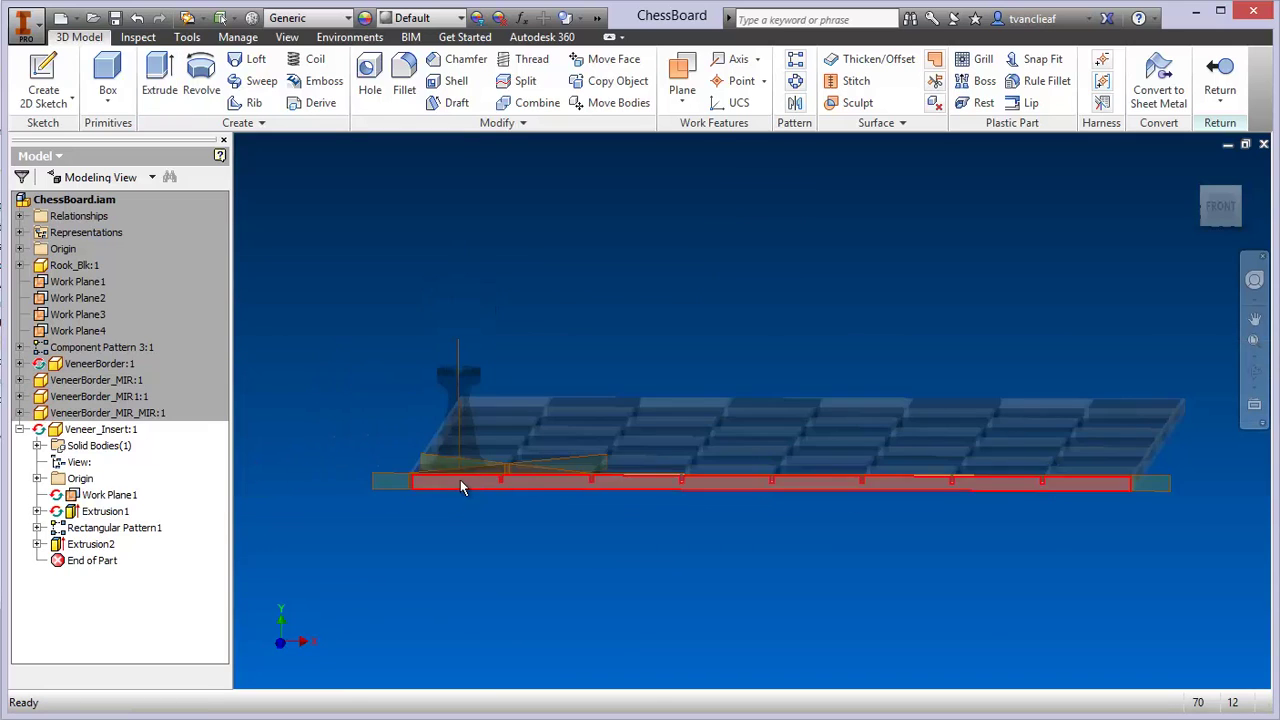
middle_click_drag(500, 484, 441, 497)
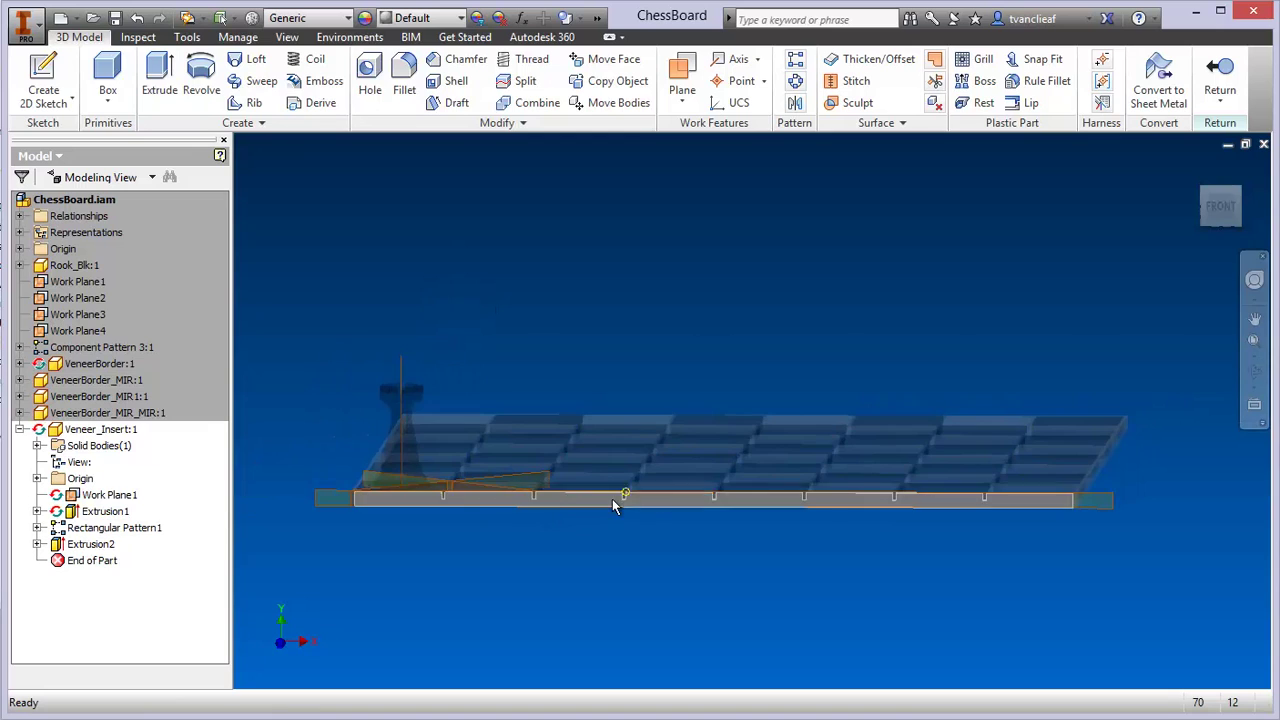
- Check a notch on the front of the Veneer_Insert strip, finish editing the part in place, and return to the chessboard assembly
scroll(613, 500, "up", 5)
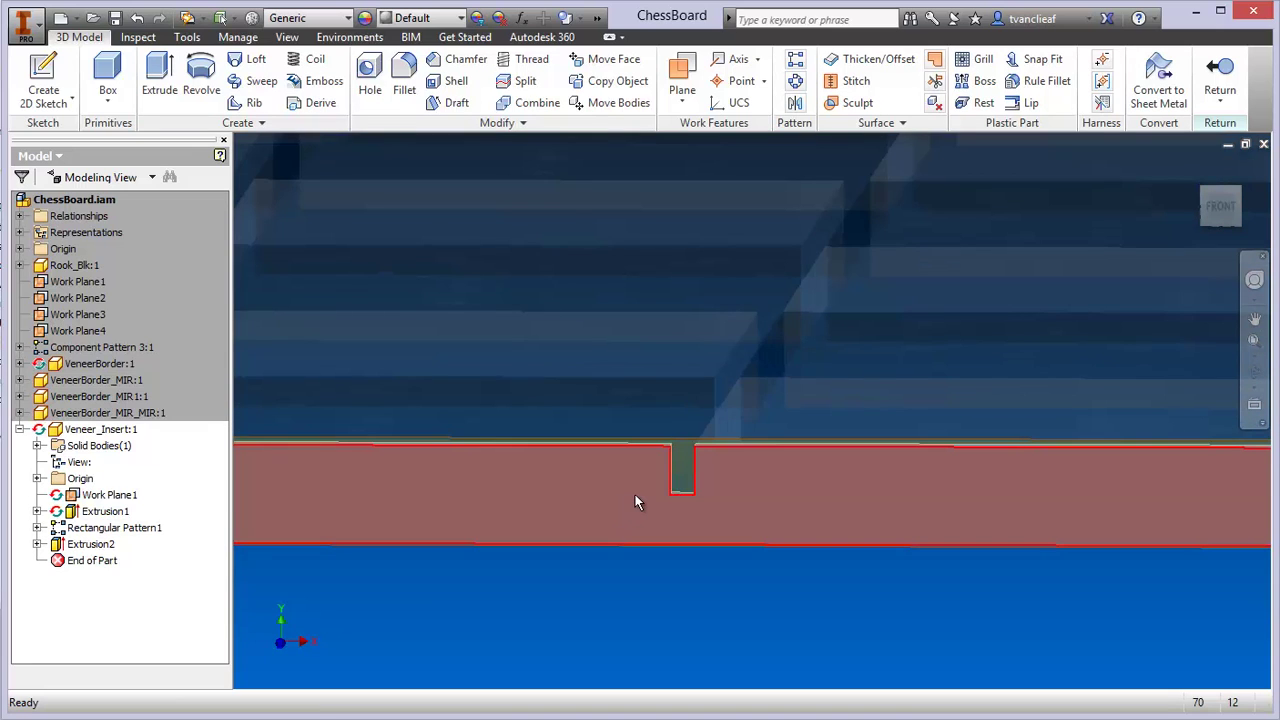
scroll(635, 494, "down", 5)
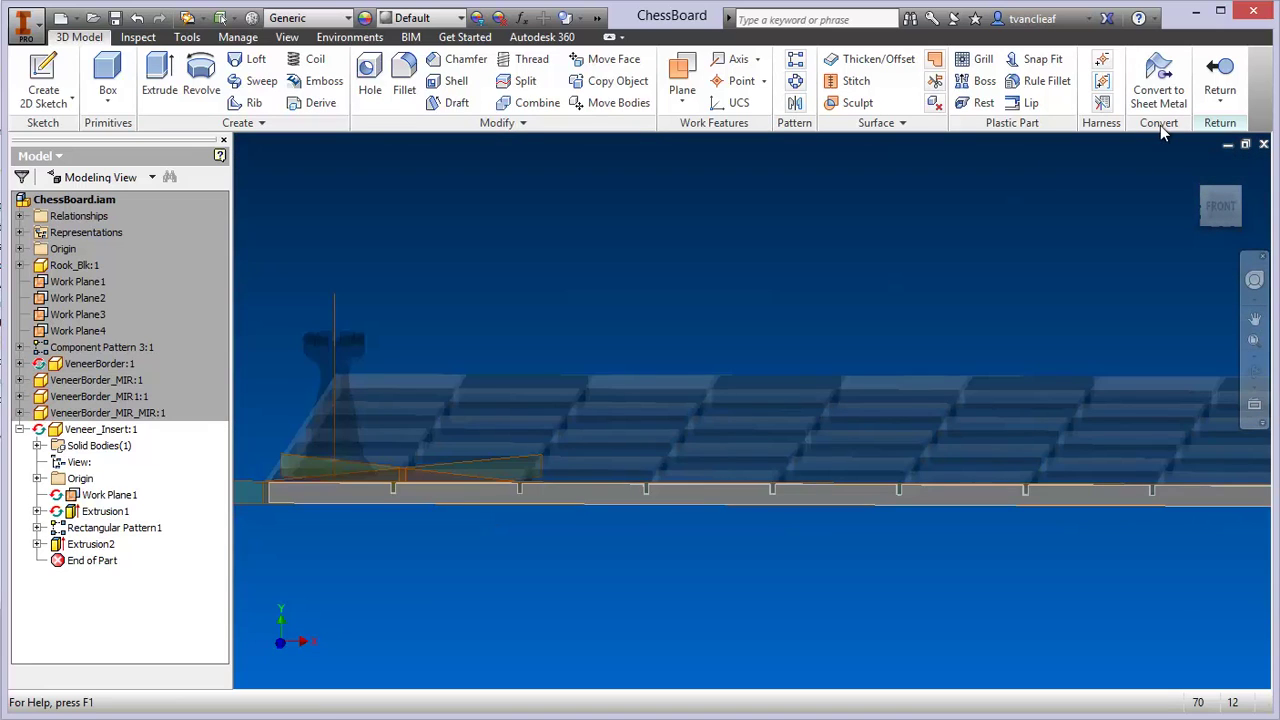
left_click(1220, 80)
scroll(590, 441, "down", 3)
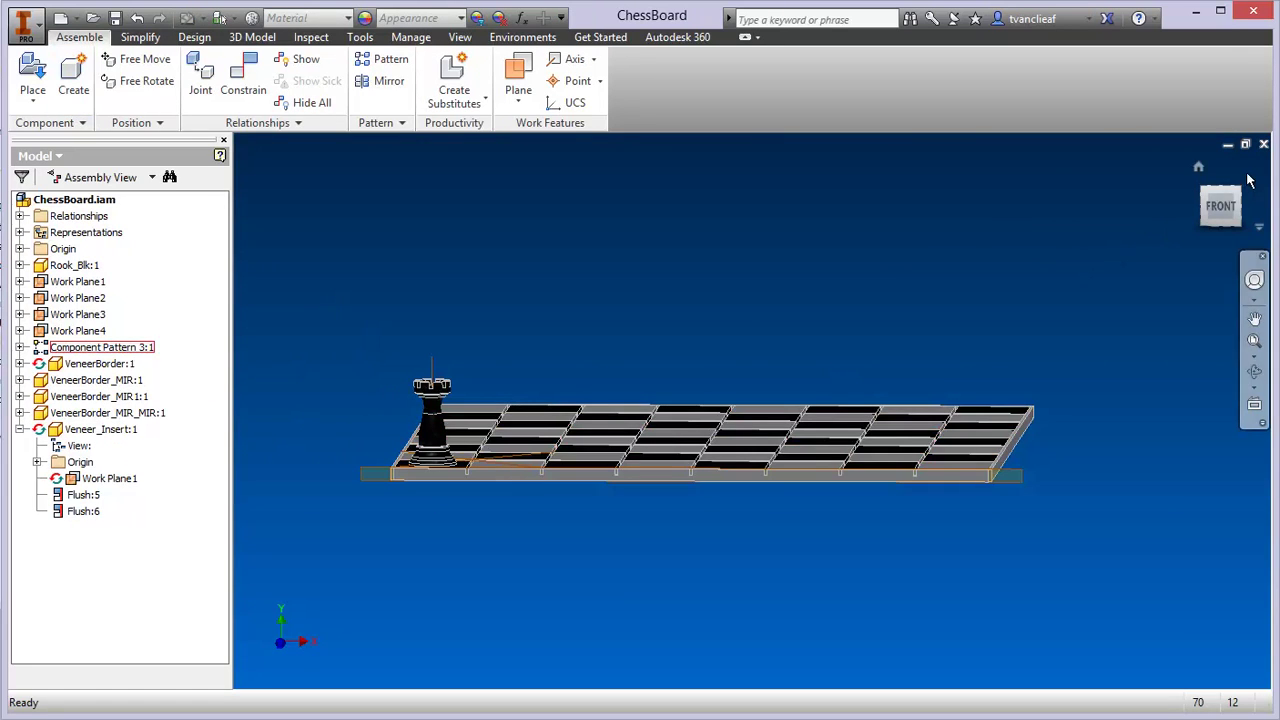
- Set the offset of Veneer_Insert's first flush constraint, Flush:5, to -1.625 in
left_click(1221, 190)
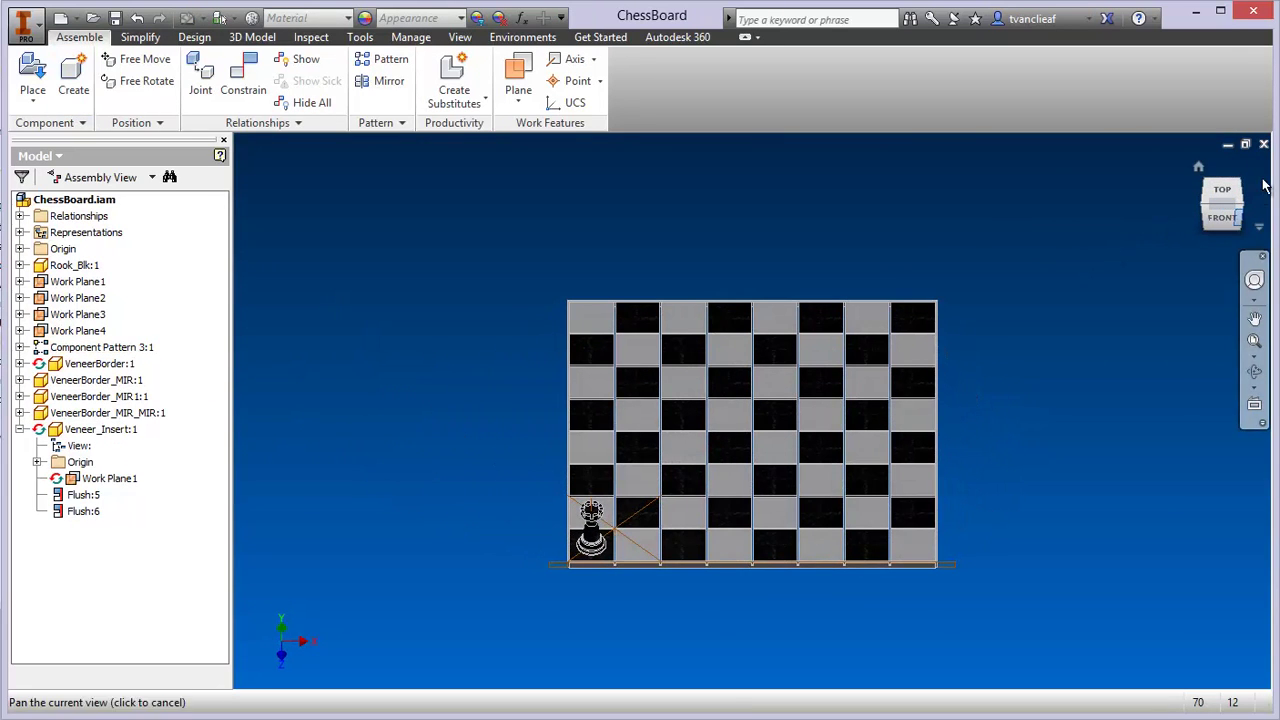
left_click(1222, 196)
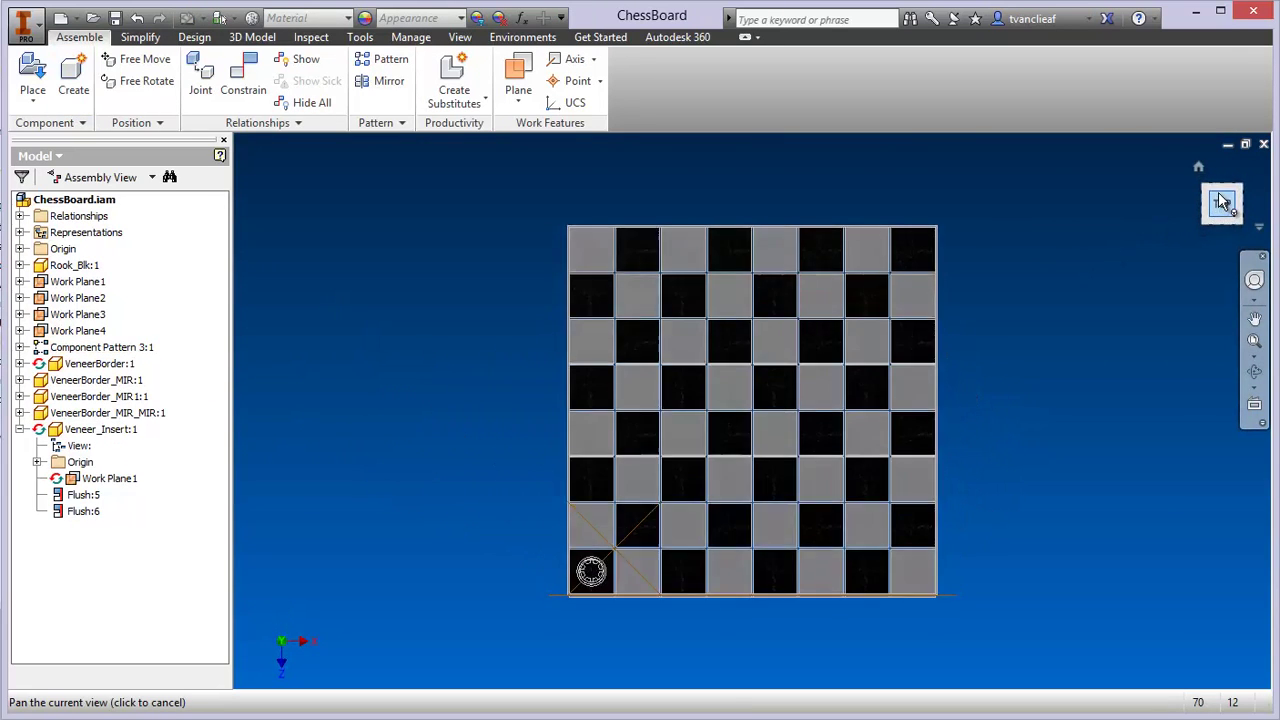
left_click(1260, 184)
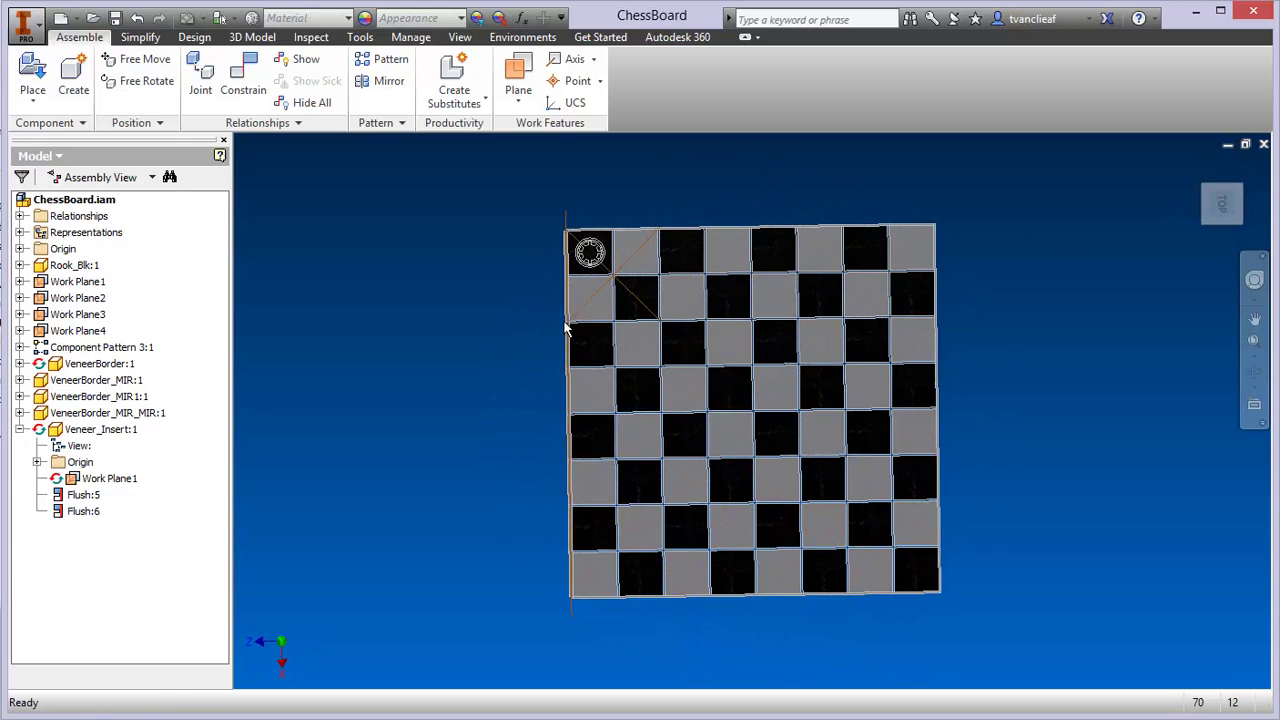
scroll(566, 228, "up", 5)
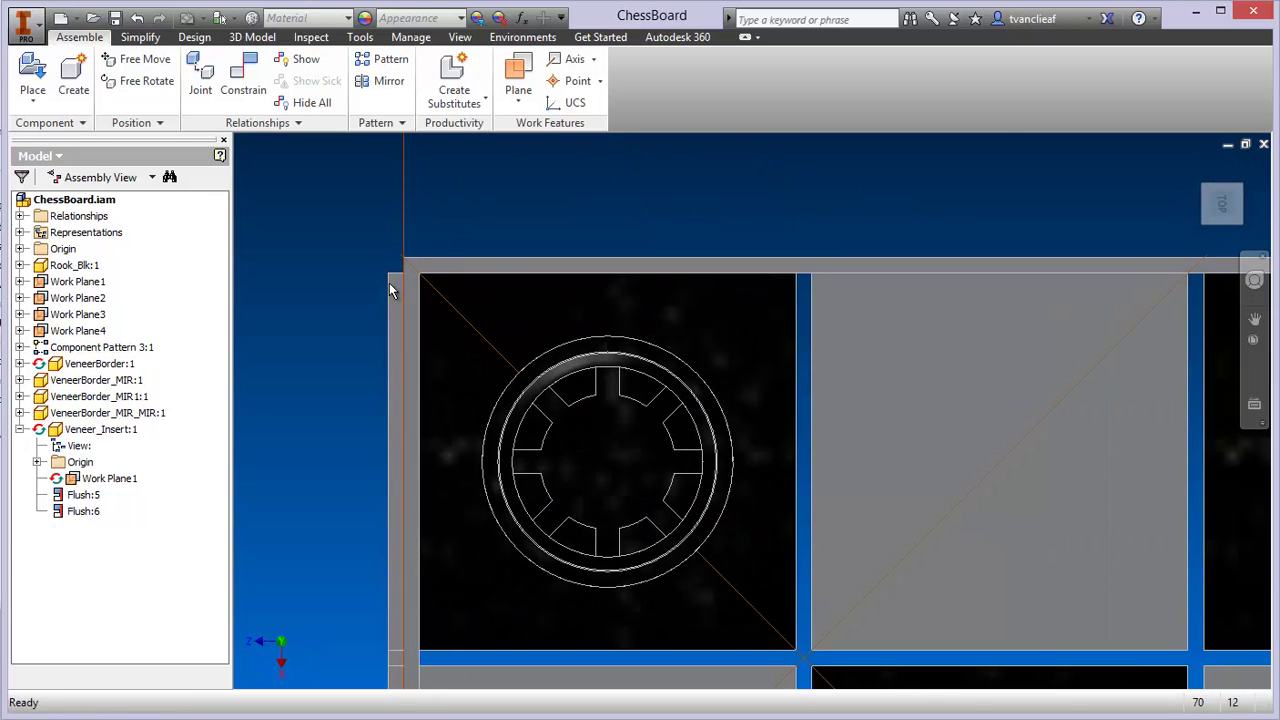
left_click(100, 430)
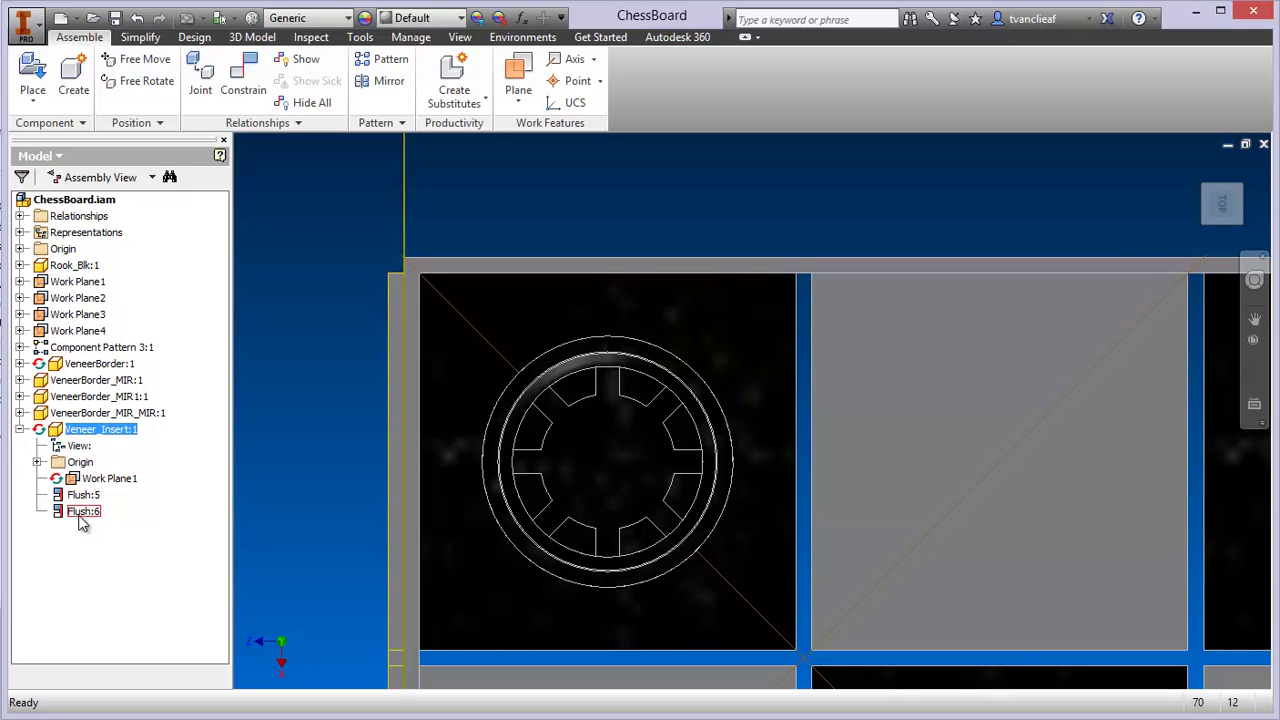
left_click(82, 496)
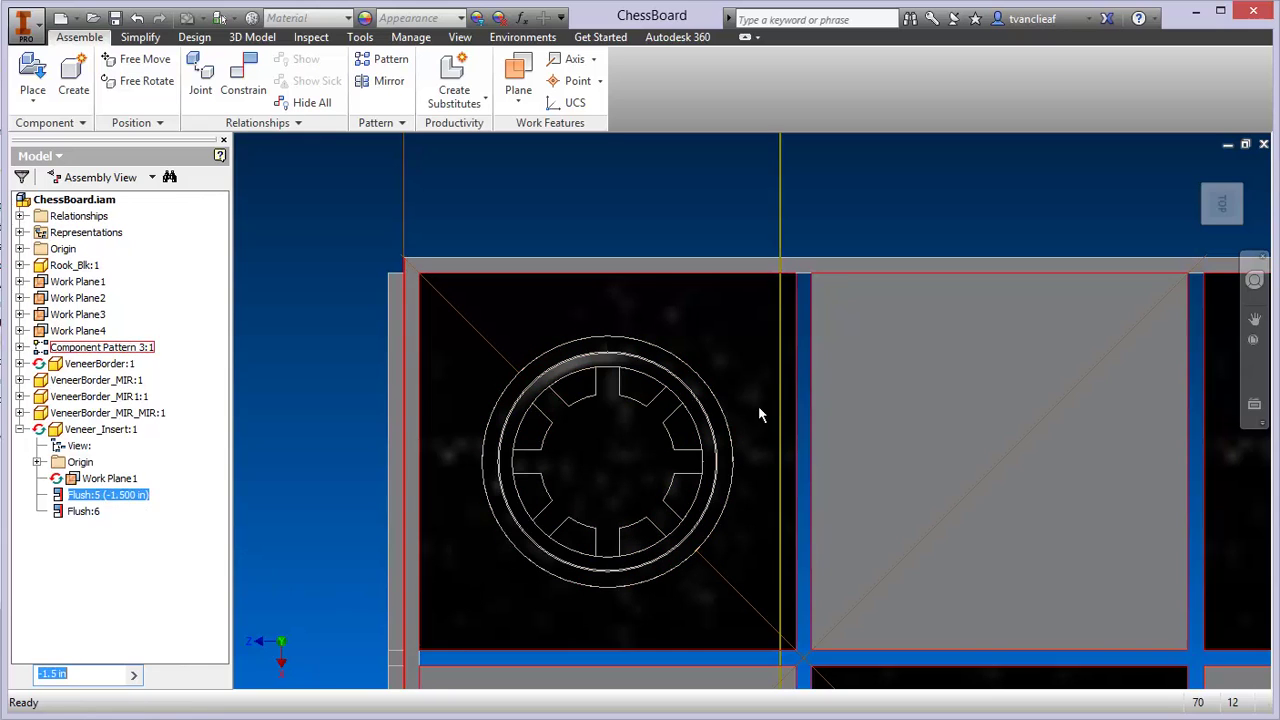
left_click(55, 674)
key("Return")
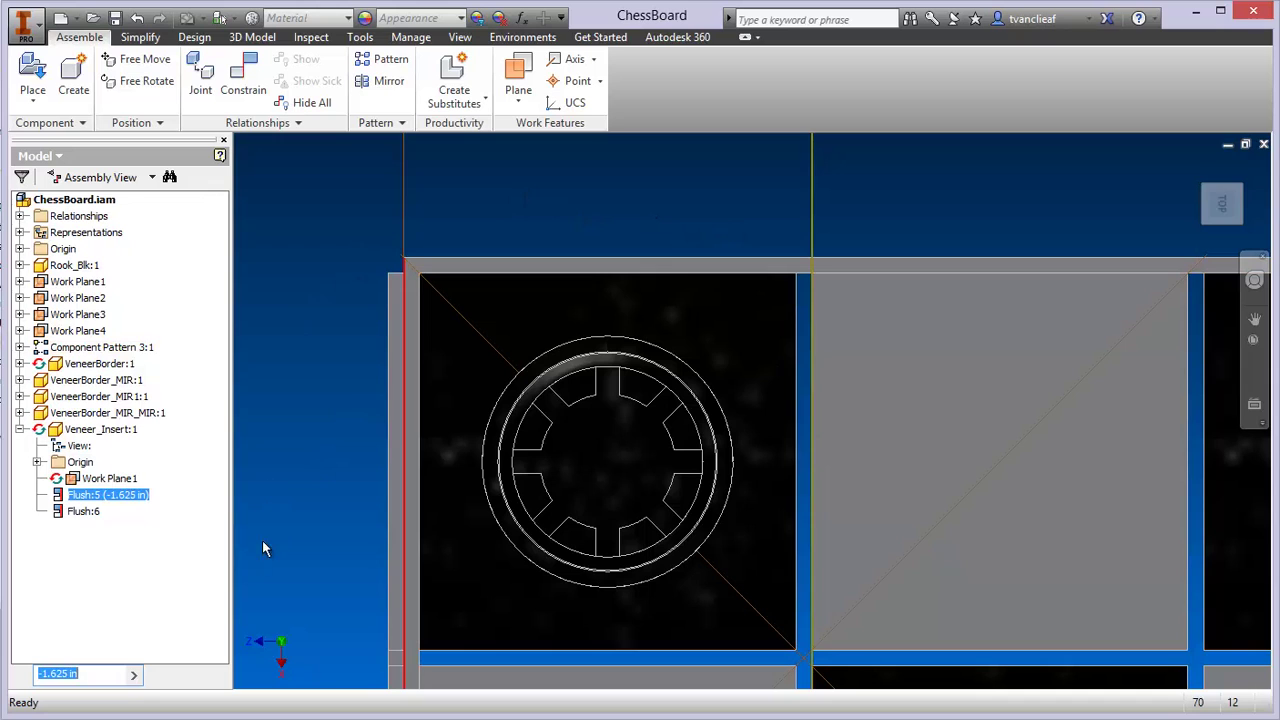
scroll(312, 433, "down", 3)
left_click(522, 298)
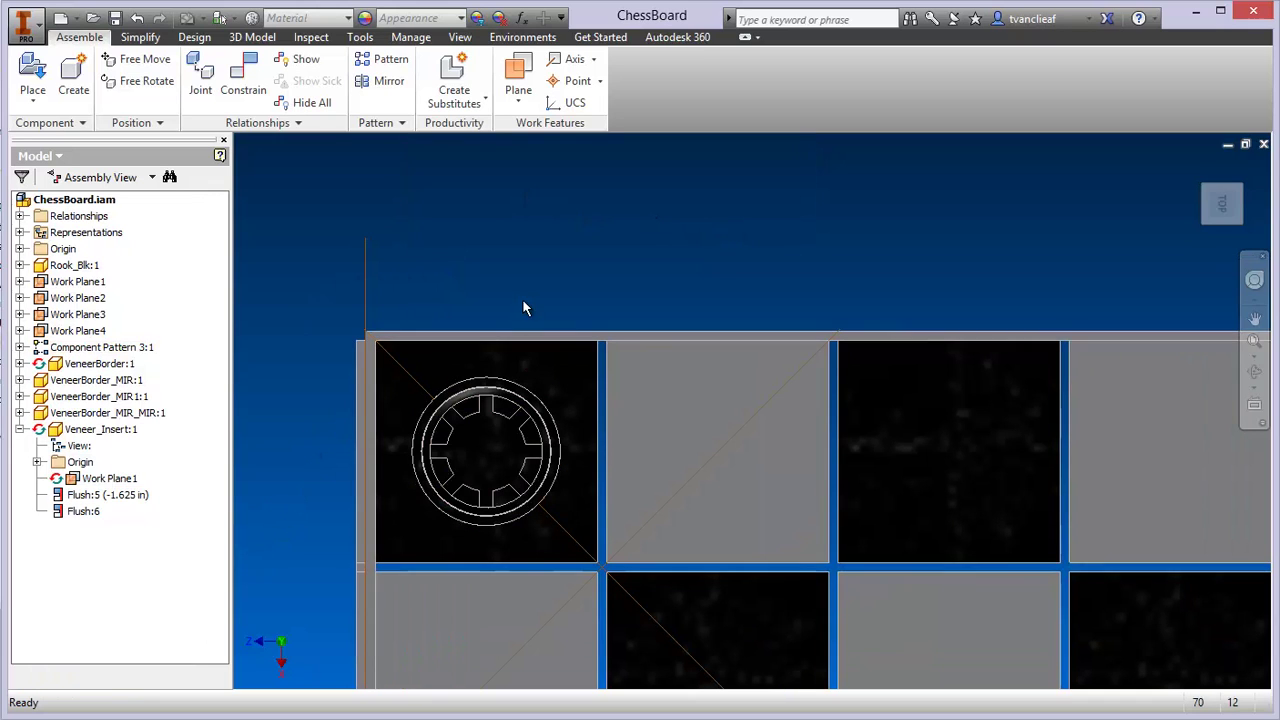
- Set the offset of the insert's other flush constraint, Flush:6, to -1.625 in to move the strip into the board's first gap
left_click(360, 462)
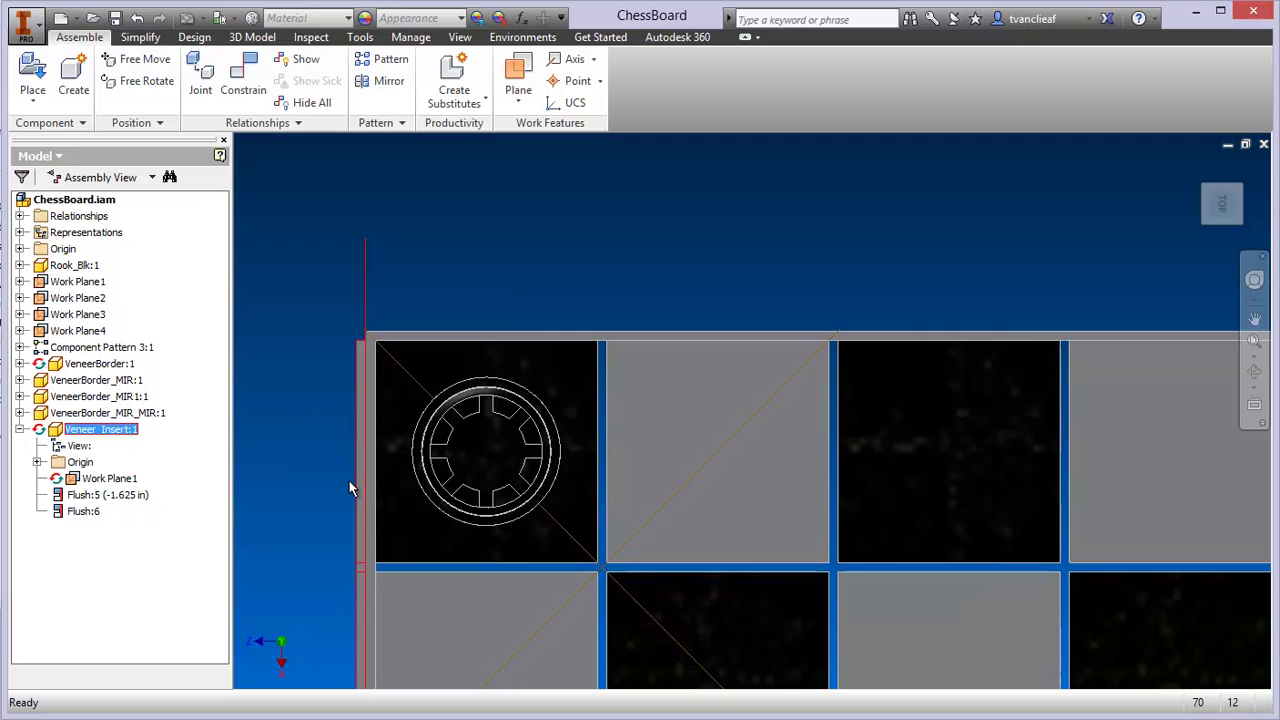
double_click(88, 512)
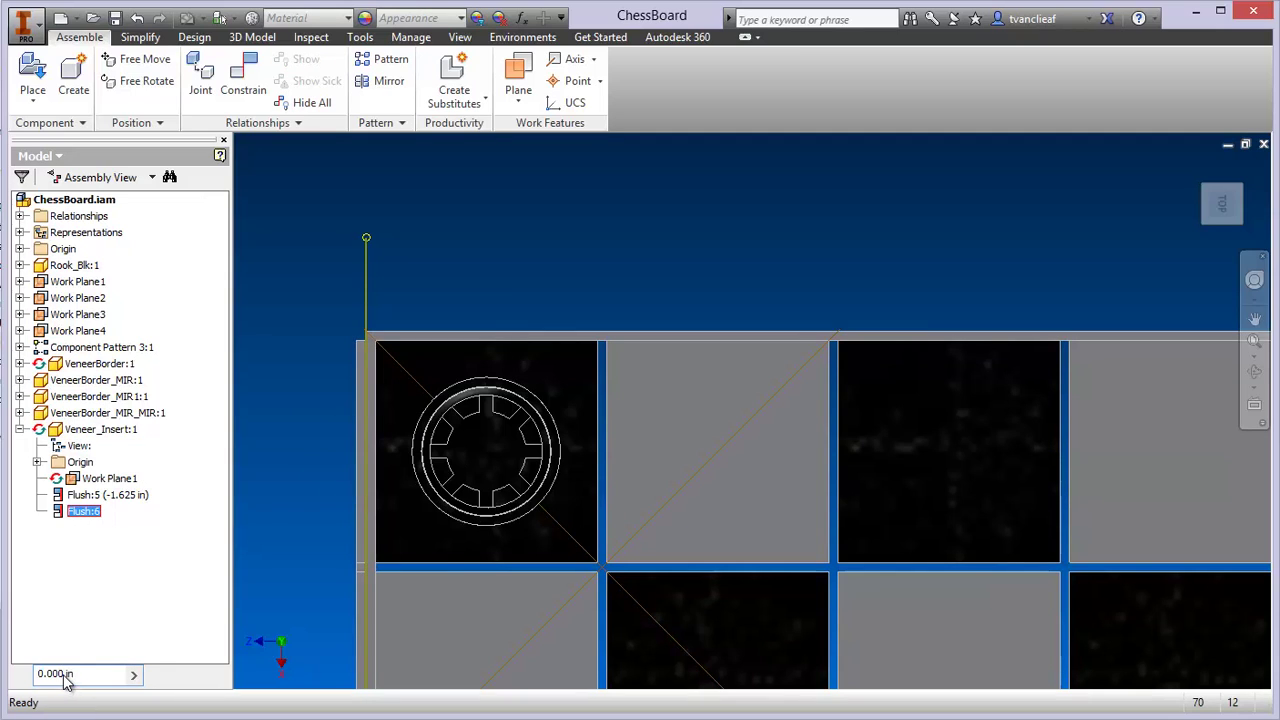
left_click_drag(64, 676, 22, 670)
type("-1.625")
key("Return")
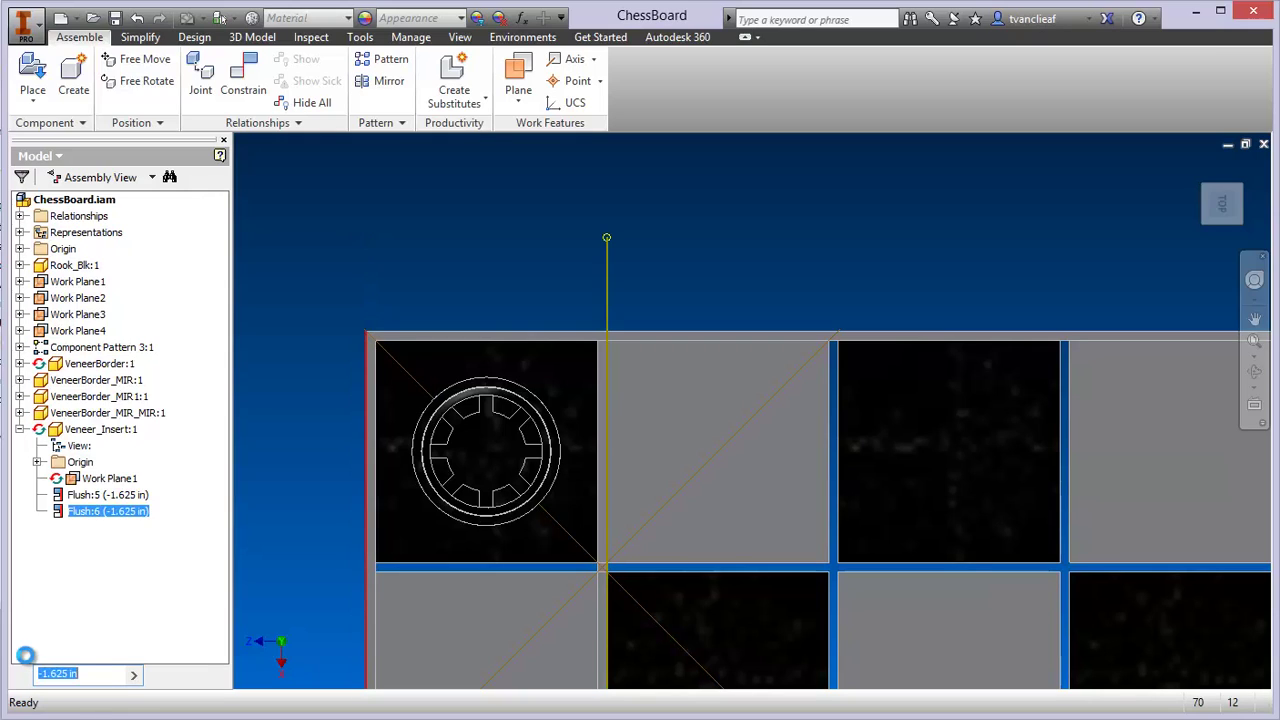
left_click(475, 216)
- Inspect how the repositioned insert sits in the gap beside the rook's square and along the board
middle_click_drag(462, 224, 425, 149)
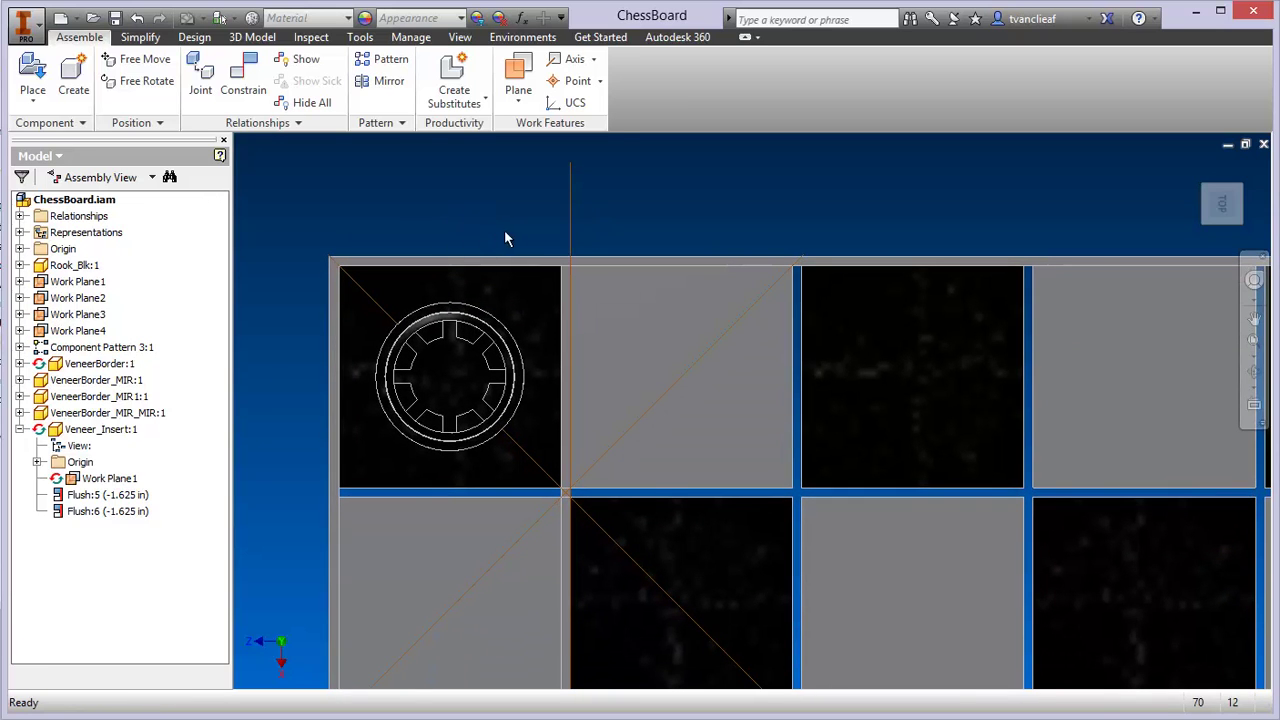
scroll(563, 214, "down", 3)
scroll(545, 375, "up", 4)
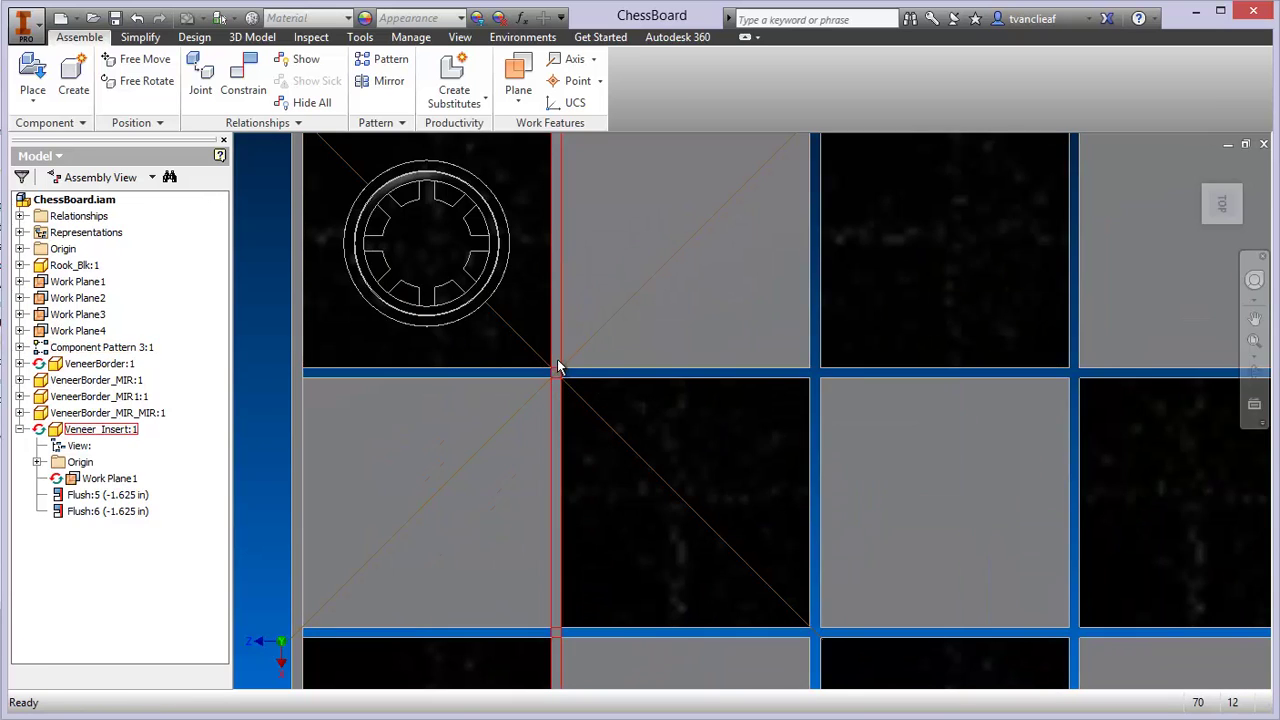
scroll(558, 359, "down", 3)
middle_click_drag(571, 374, 487, 358)
scroll(543, 381, "down", 3)
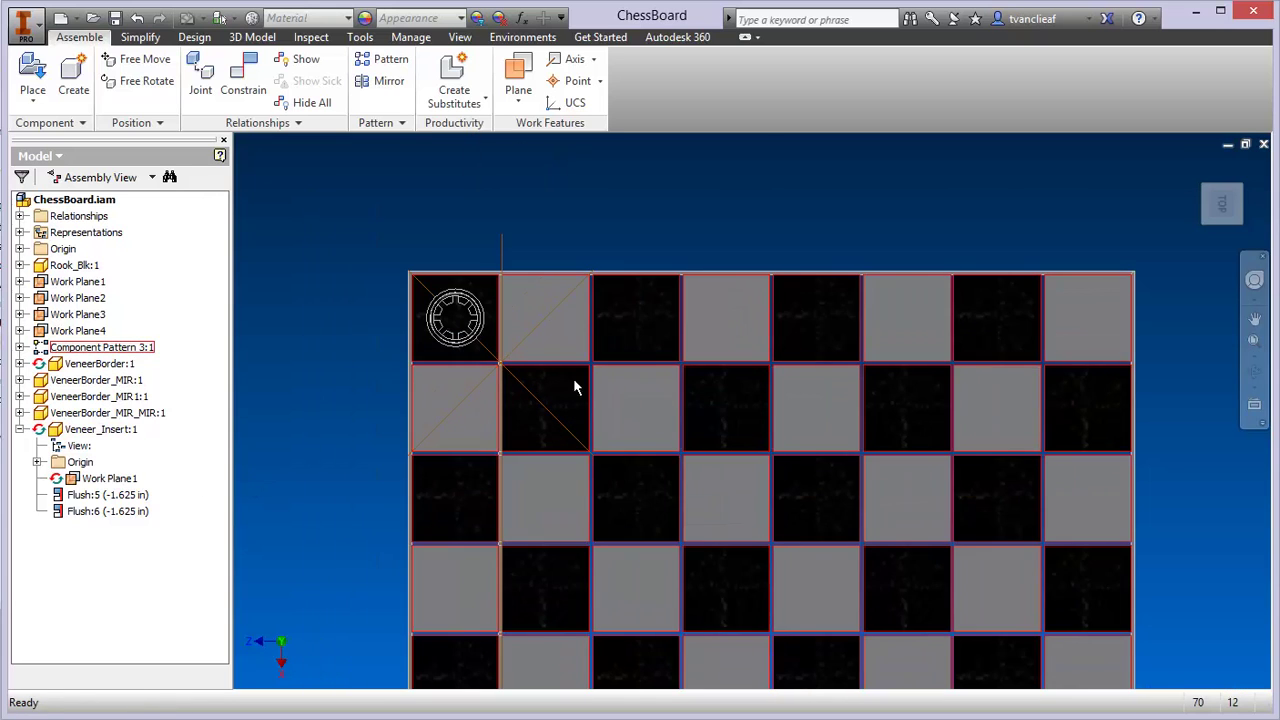
middle_click_drag(571, 381, 489, 314)
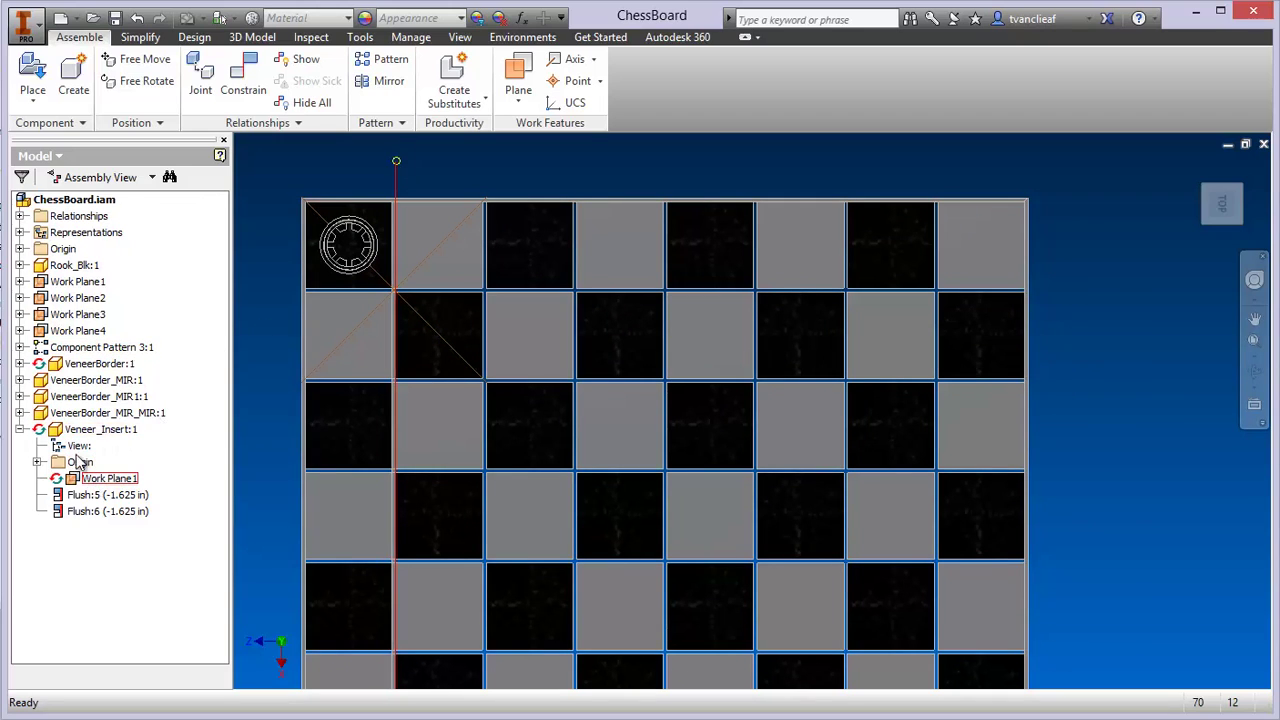
- Create a rectangular component pattern of Veneer_Insert with 2 columns spaced 1.5625 in, directed along the edge of the rook's square perpendicular to the strip
left_click(20, 430)
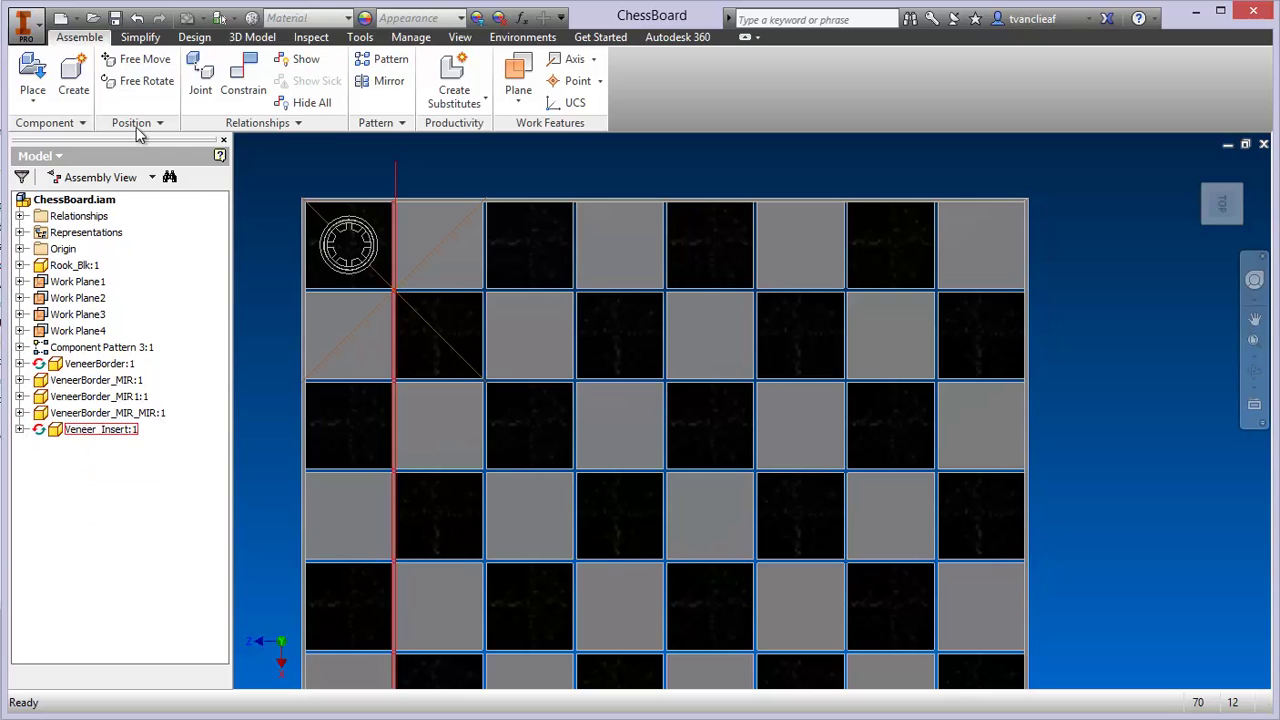
left_click(380, 62)
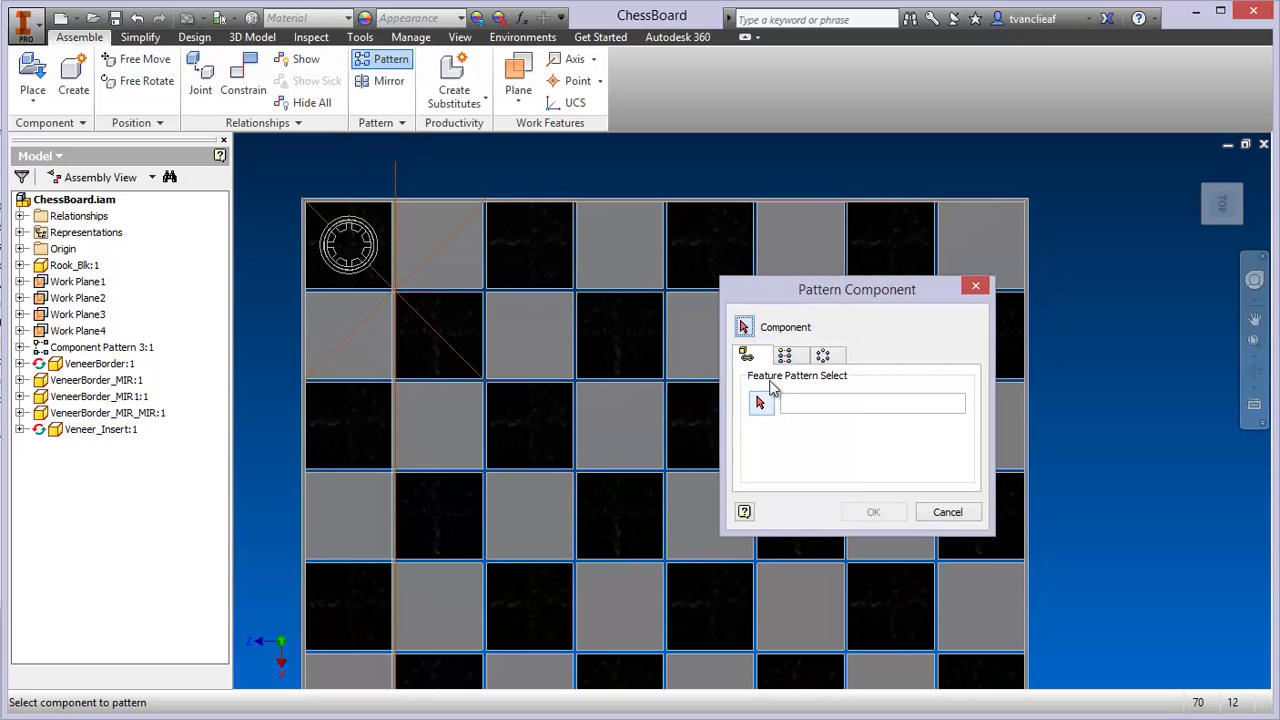
left_click(92, 431)
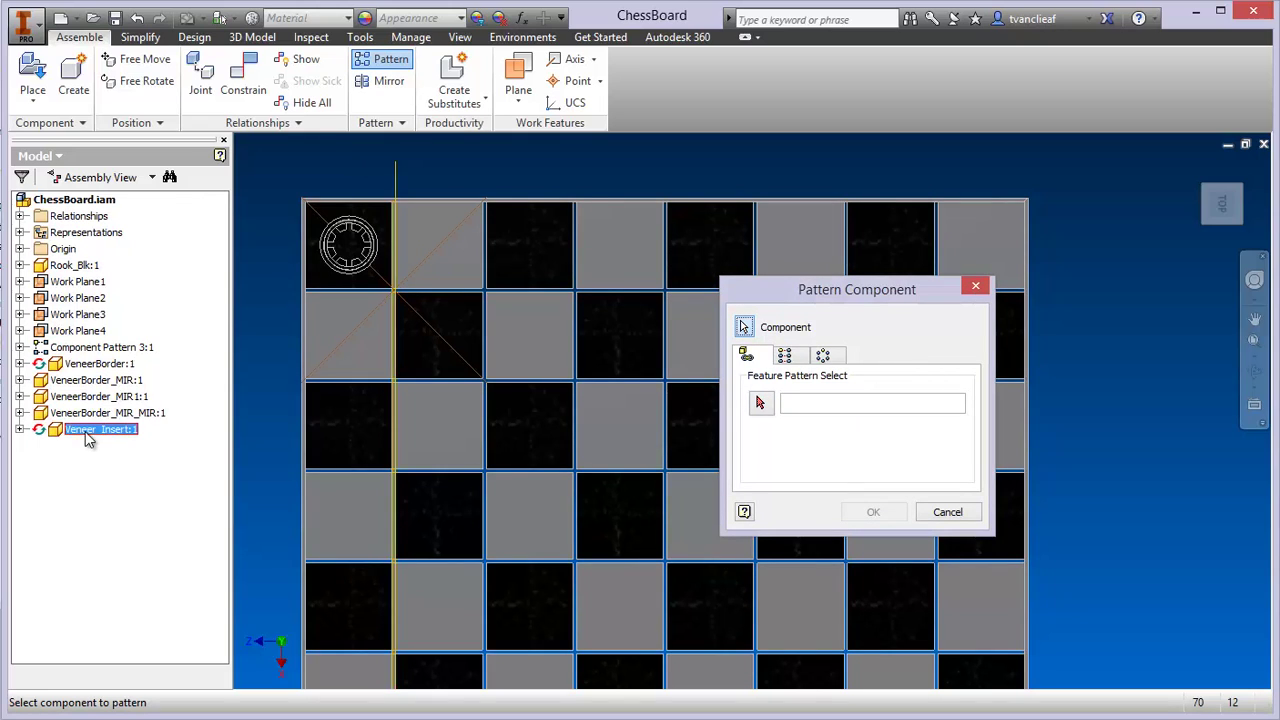
left_click(785, 356)
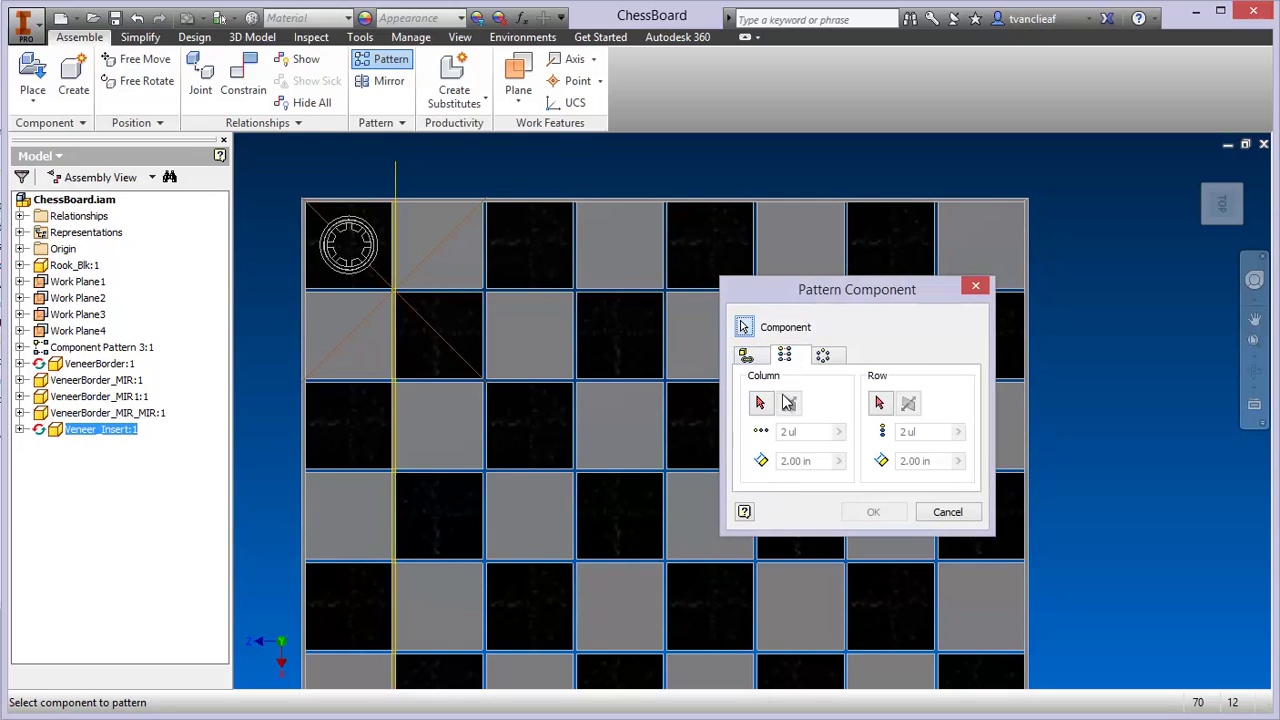
left_click(760, 405)
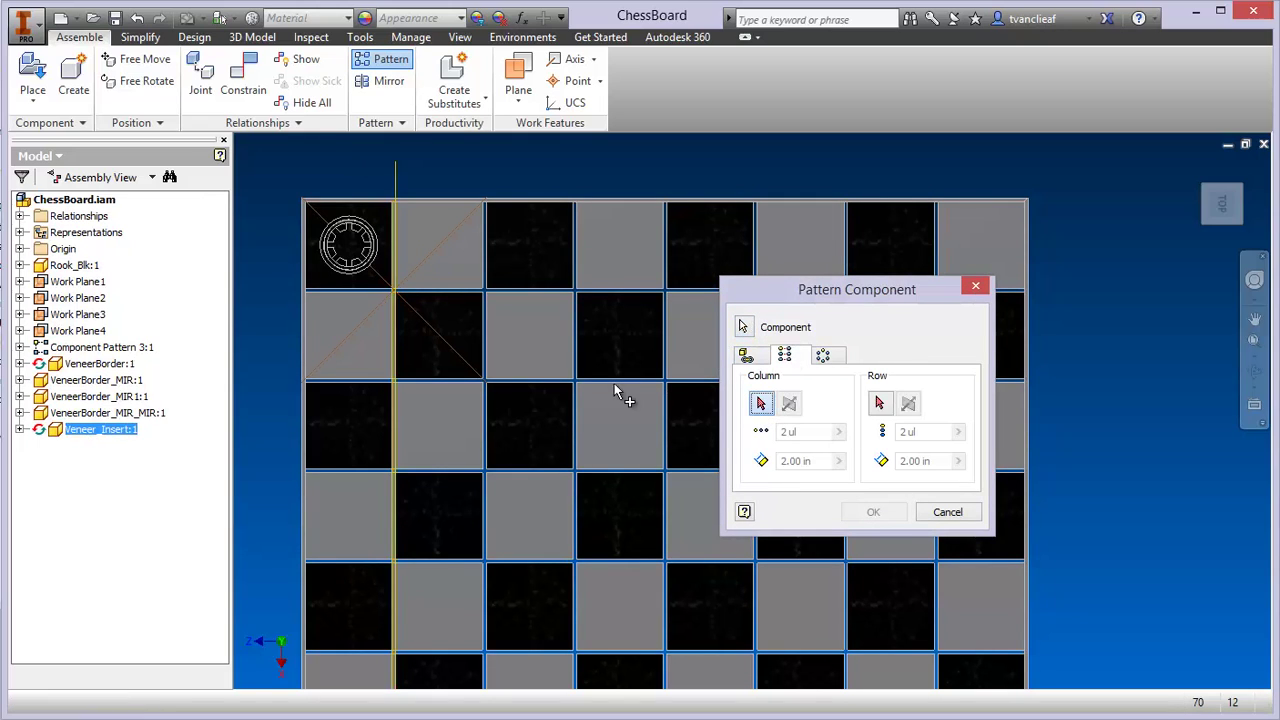
left_click(369, 294)
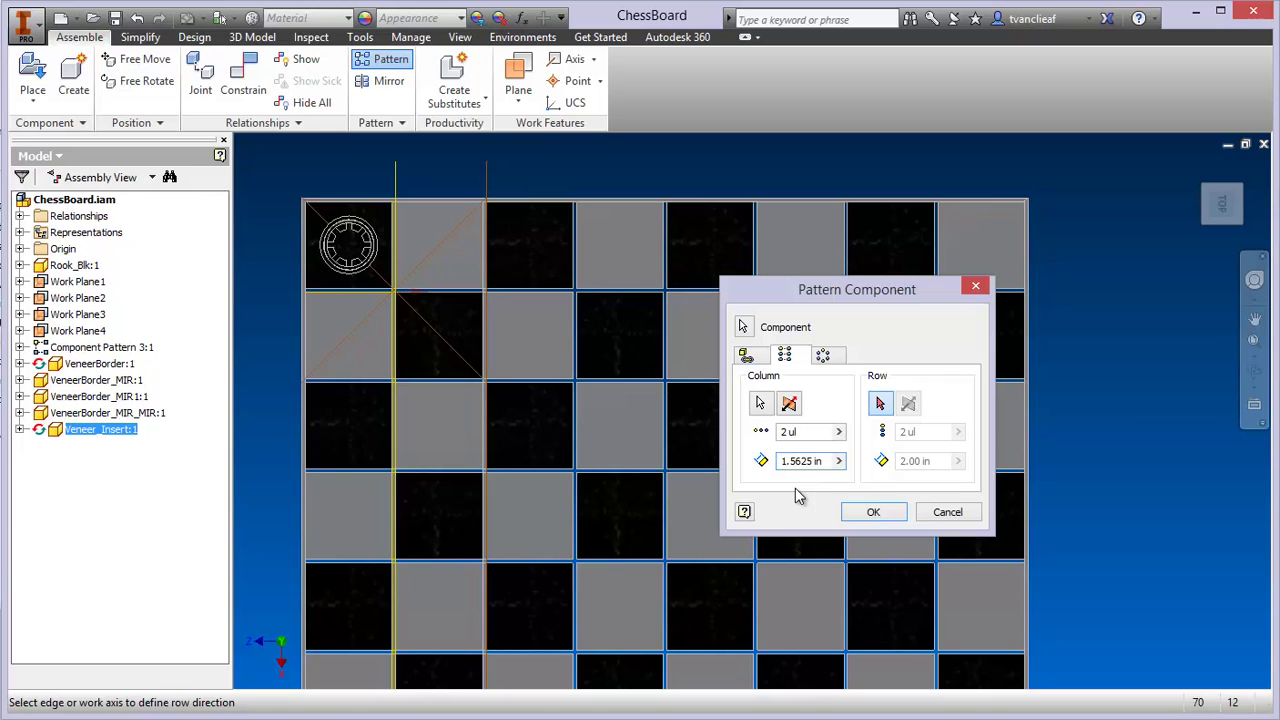
left_click(866, 512)
scroll(474, 289, "up", 5)
middle_click_drag(515, 331, 651, 343)
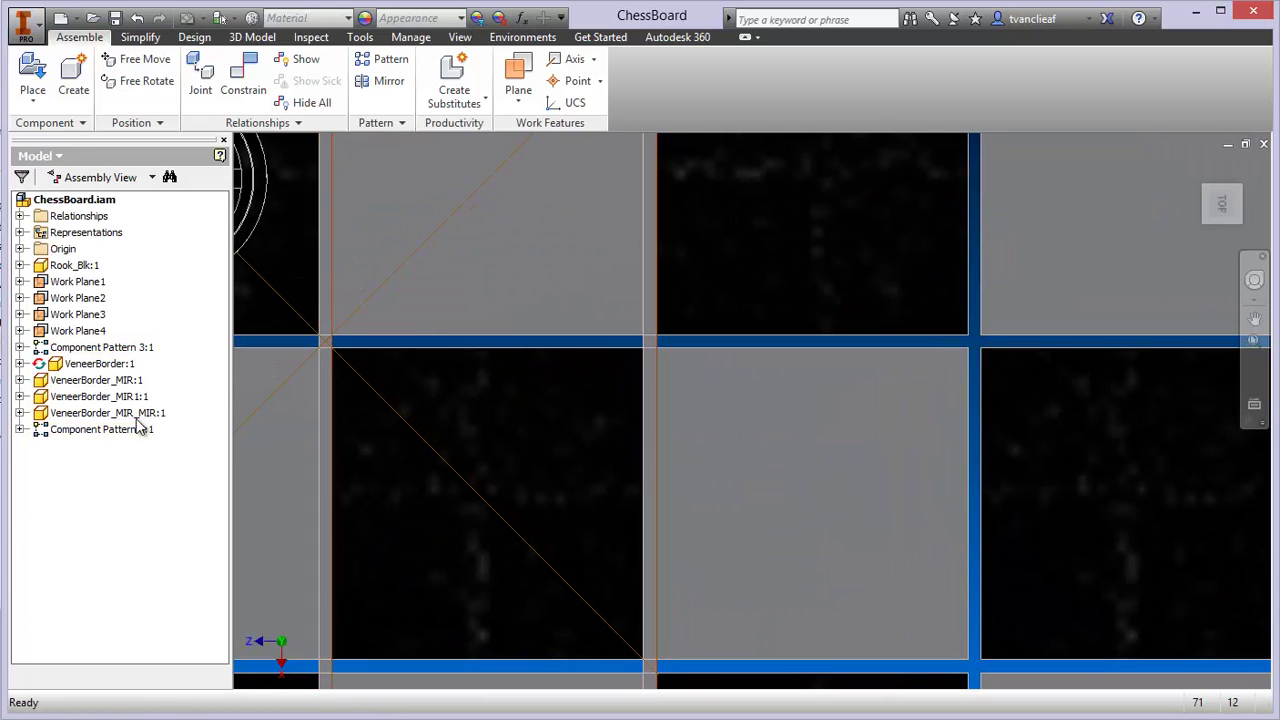
- Edit the new Veneer_Insert component pattern and set its column count to 7
left_click(103, 415)
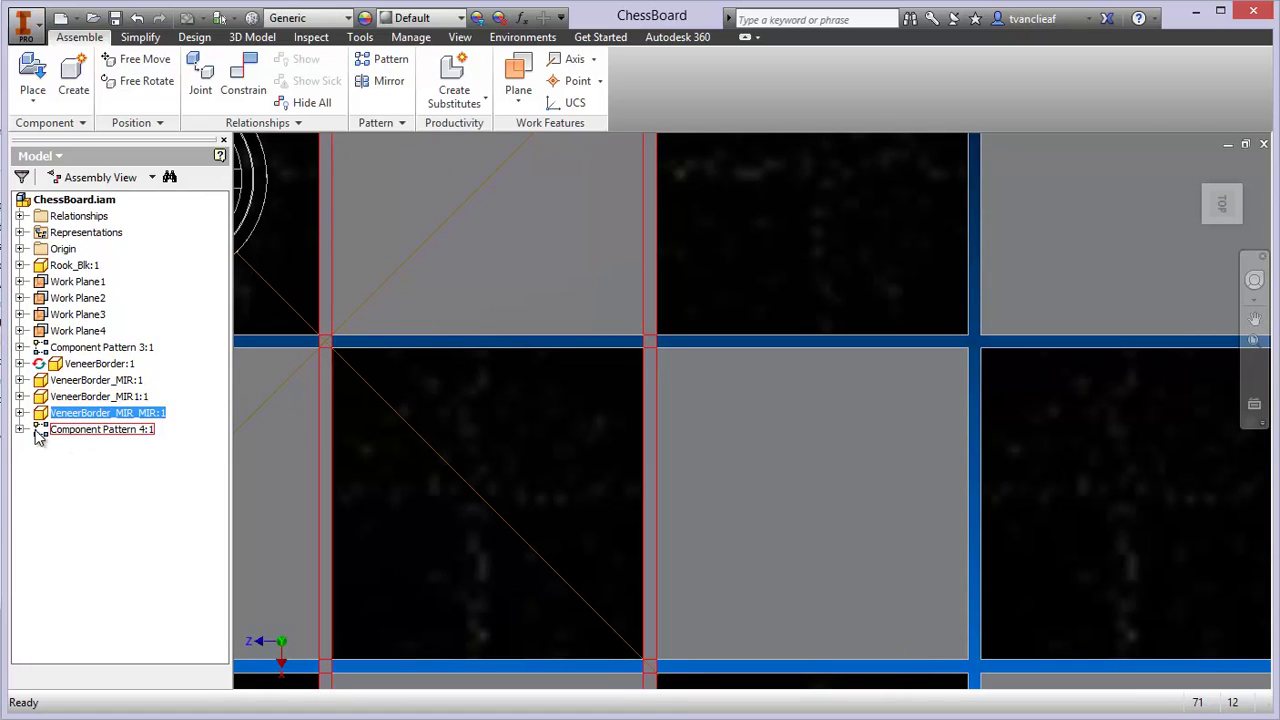
left_click(19, 429)
left_click(60, 431)
right_click(62, 429)
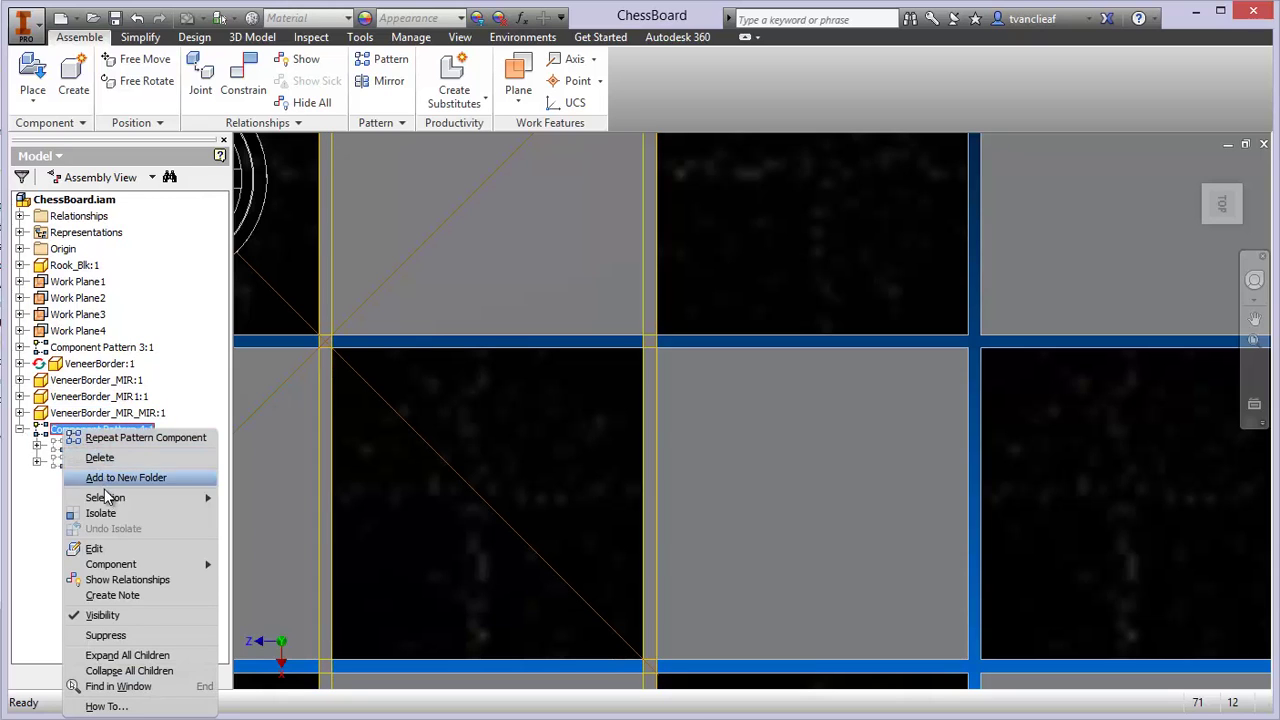
left_click(96, 549)
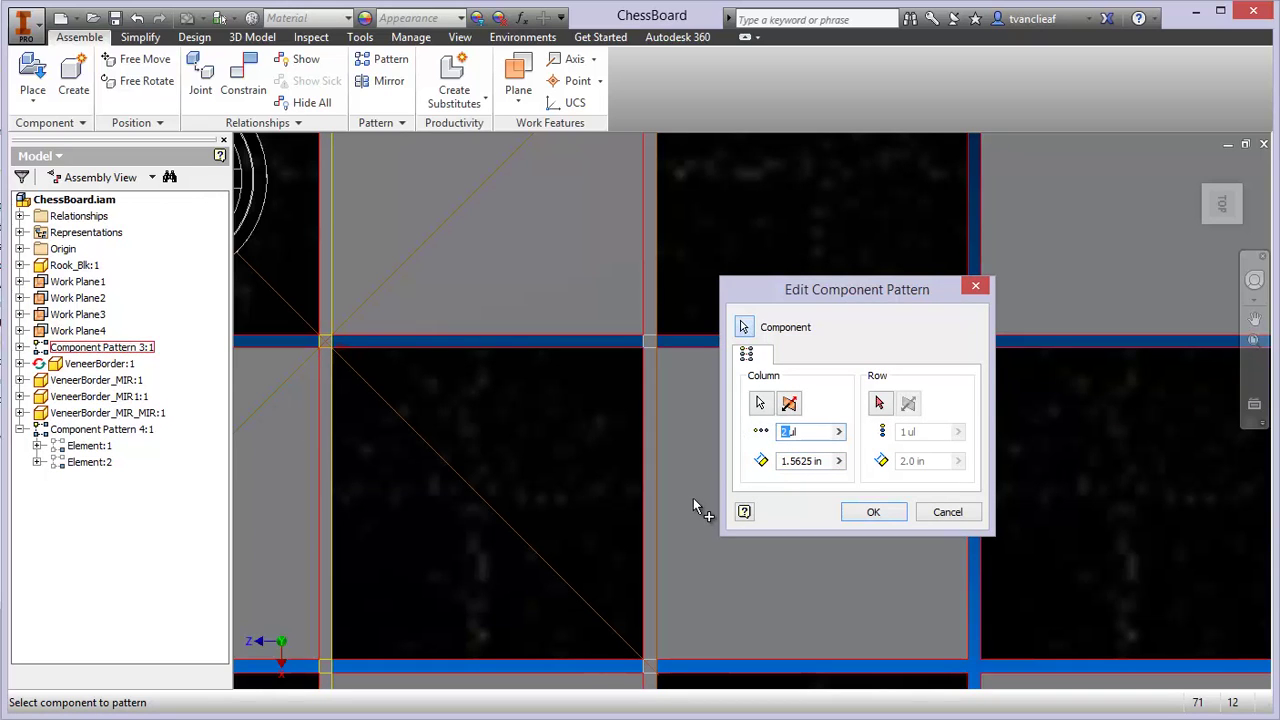
type("7")
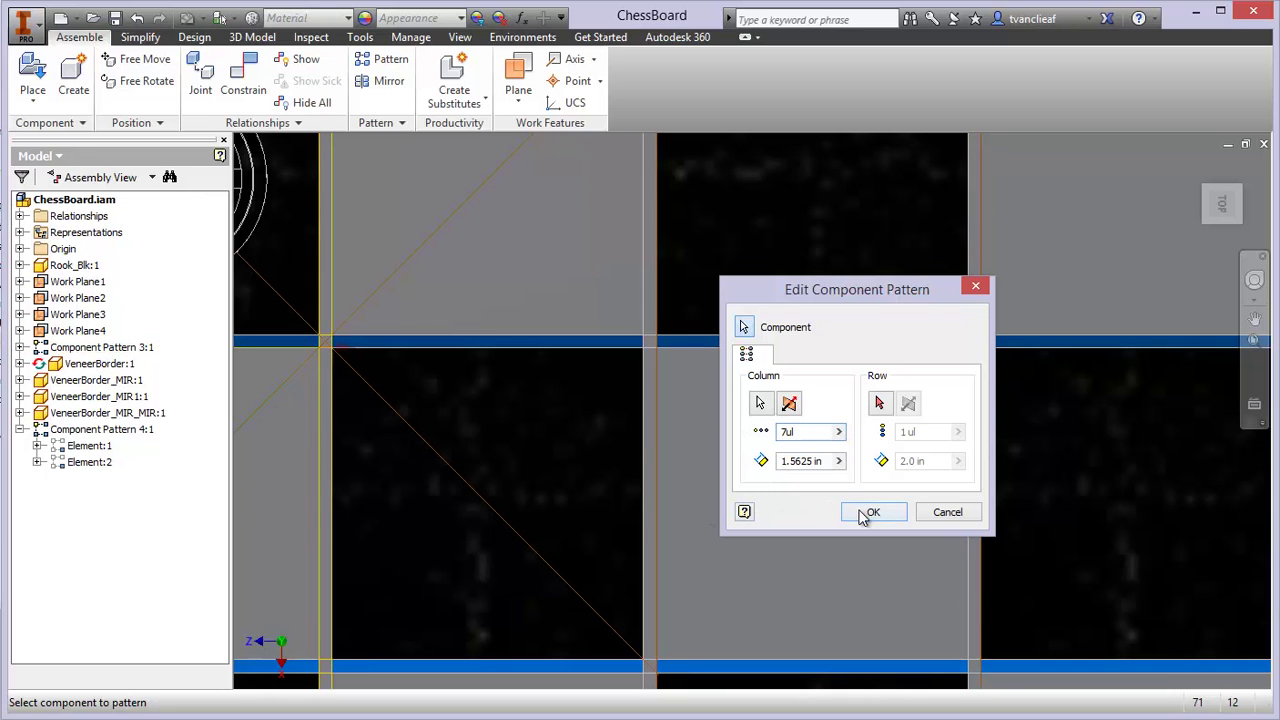
scroll(735, 545, "up", 5)
middle_click_drag(829, 577, 738, 497)
left_click(873, 513)
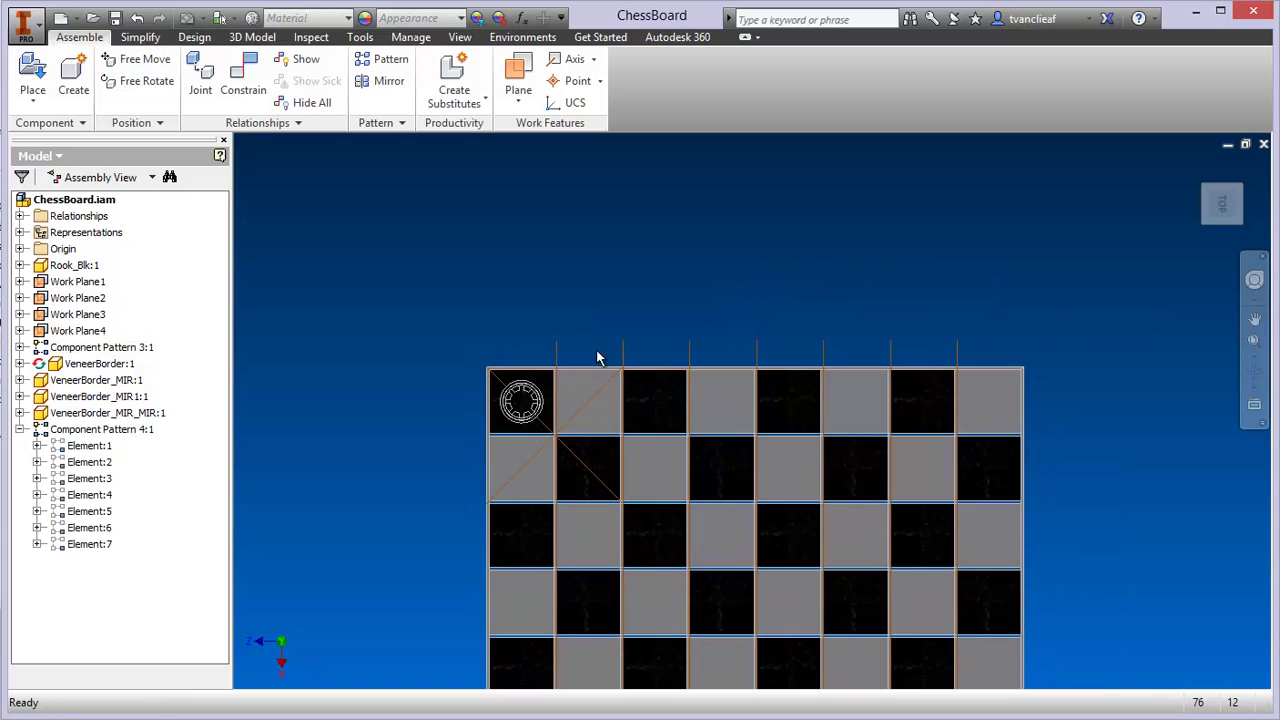
- Examine the patterned inserts across the whole board and collapse the pattern's element list
left_click_drag(532, 402, 497, 303)
scroll(493, 303, "down", 2)
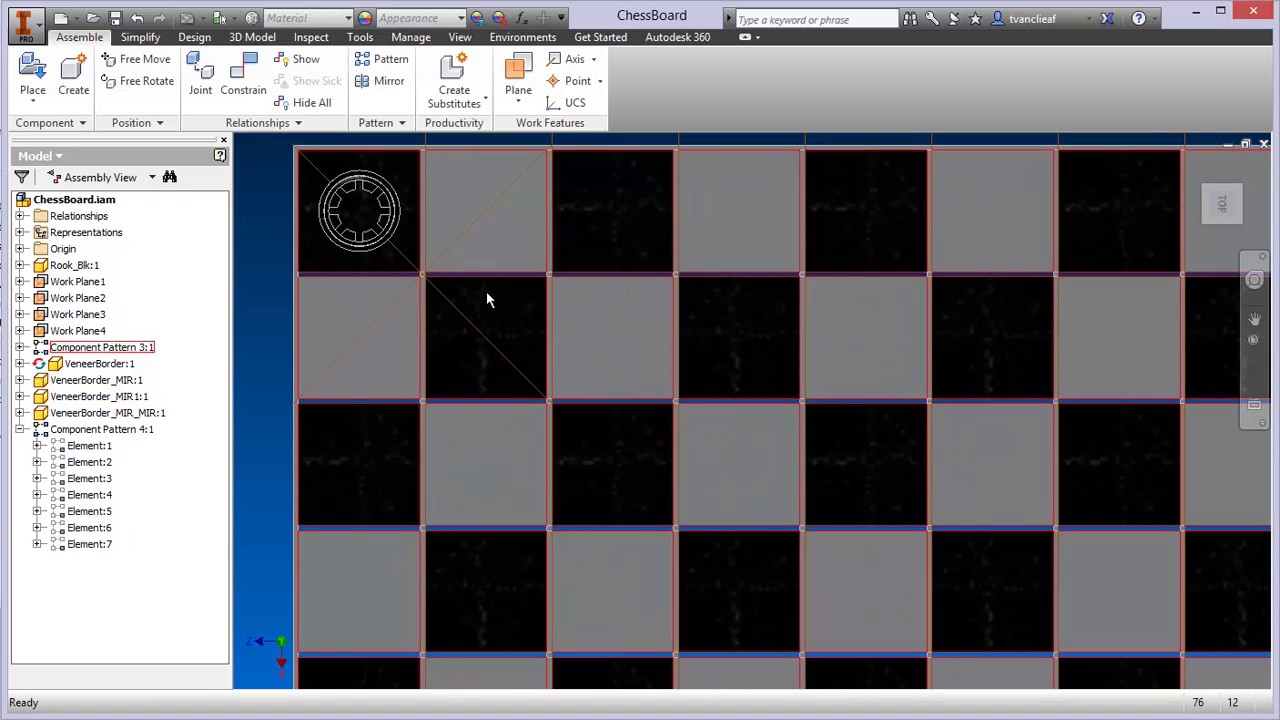
scroll(460, 311, "up", 2)
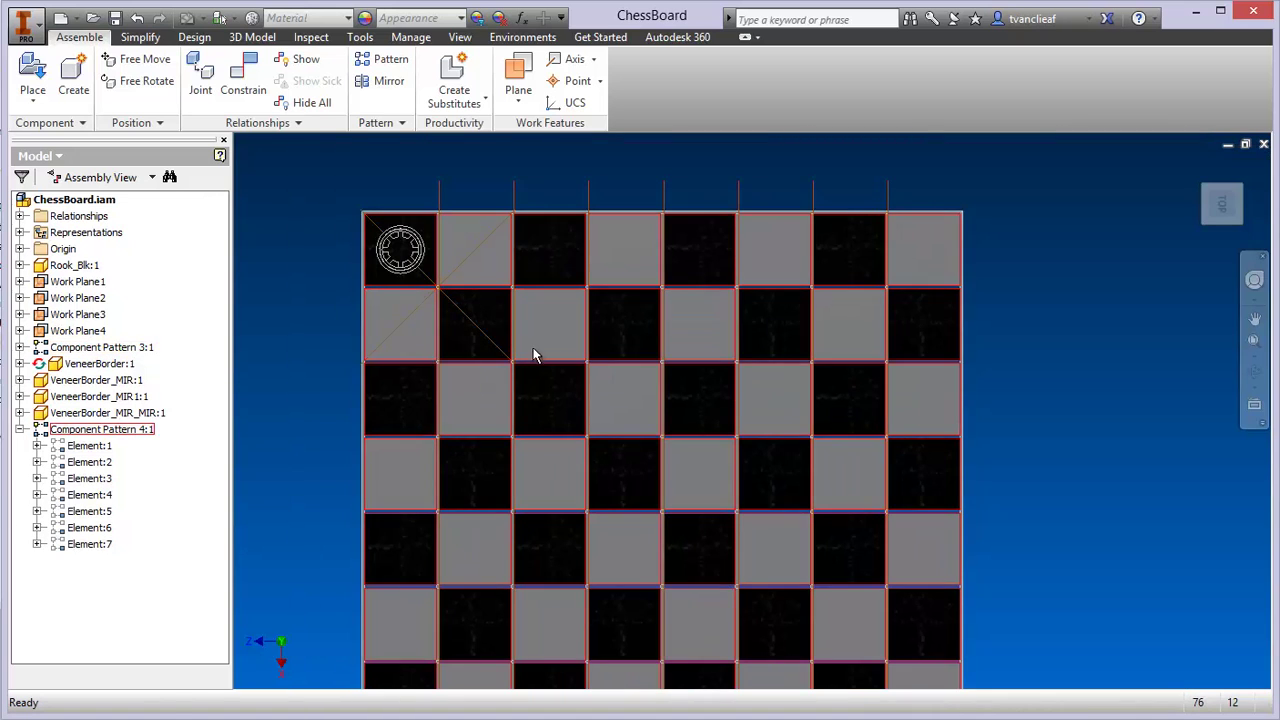
middle_click_drag(533, 355, 560, 334)
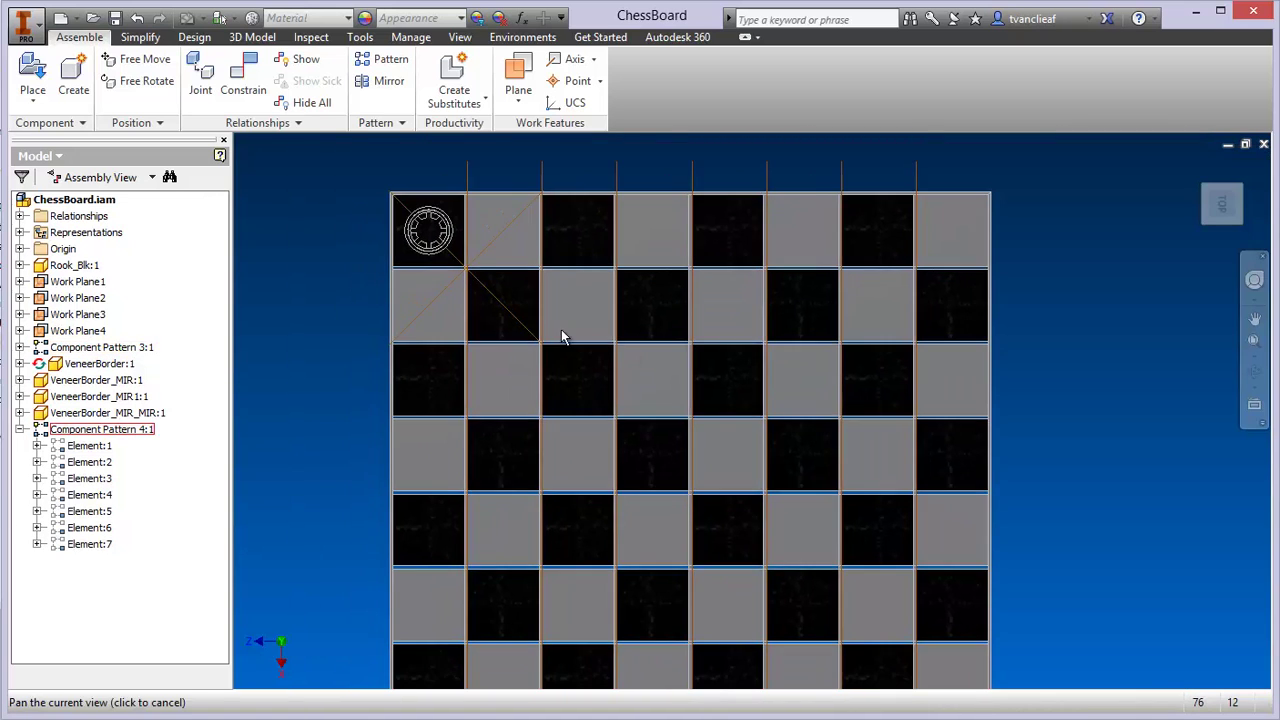
left_click(20, 430)
scroll(614, 270, "down", 3)
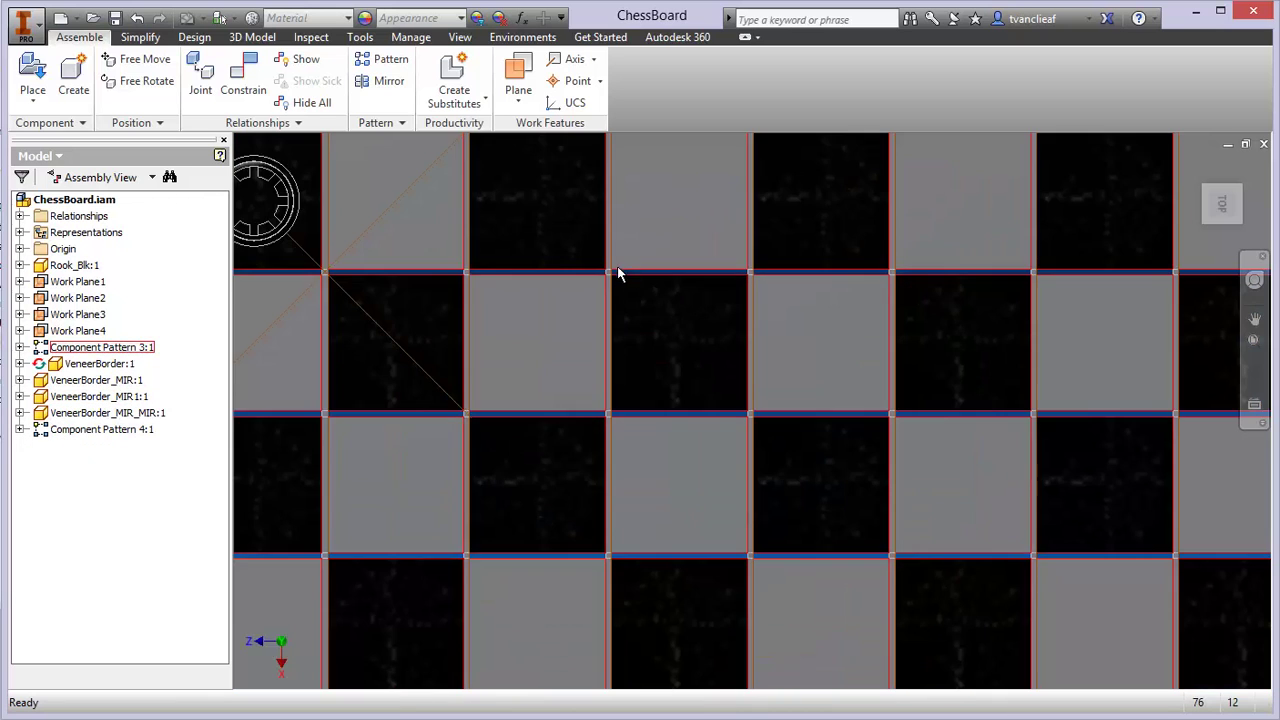
scroll(400, 283, "up", 3)
middle_click_drag(427, 300, 550, 281)
scroll(549, 287, "up", 2)
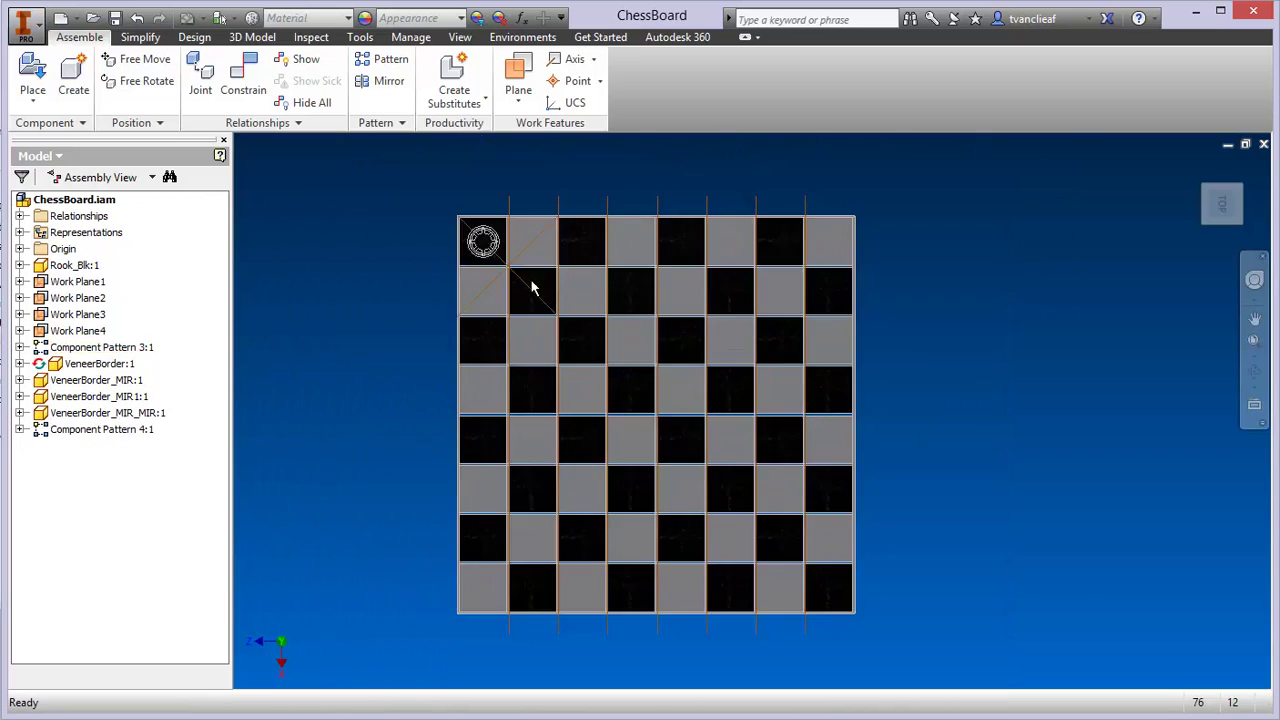
left_click(32, 98)
left_click(60, 140)
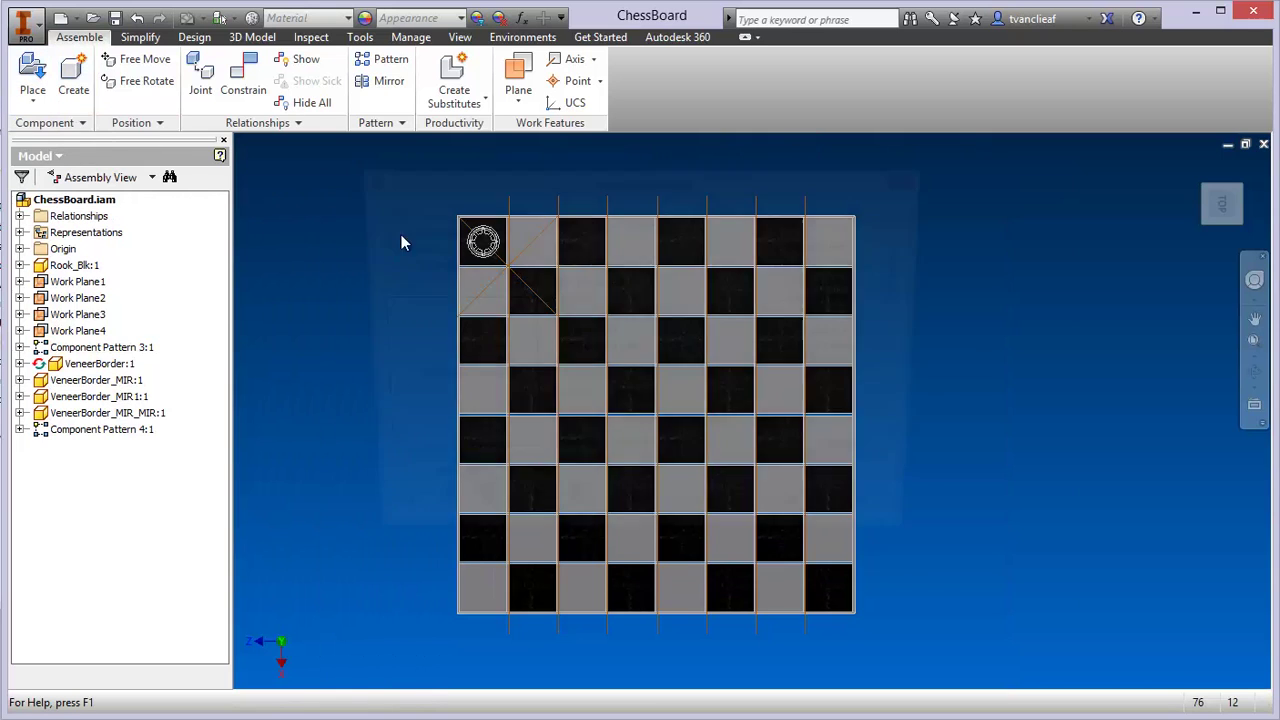
left_click(630, 317)
scroll(641, 330, "down", 1)
scroll(641, 330, "down", 1)
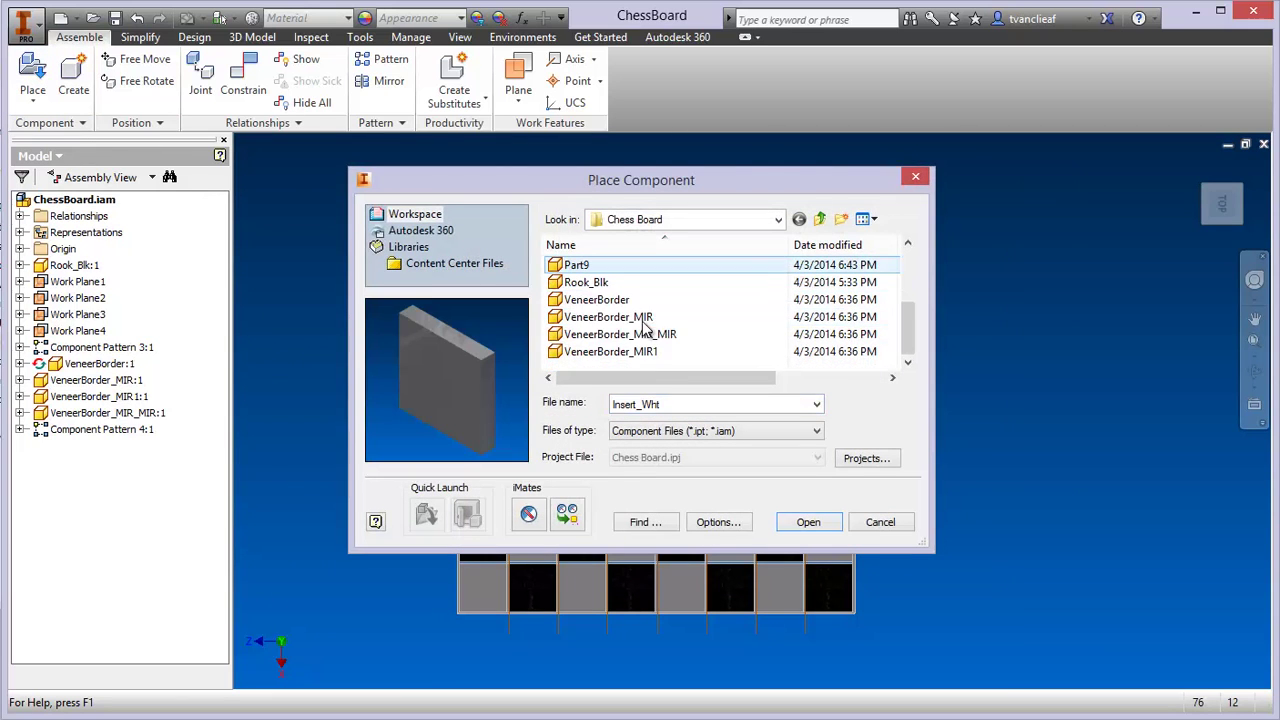
left_click(860, 524)
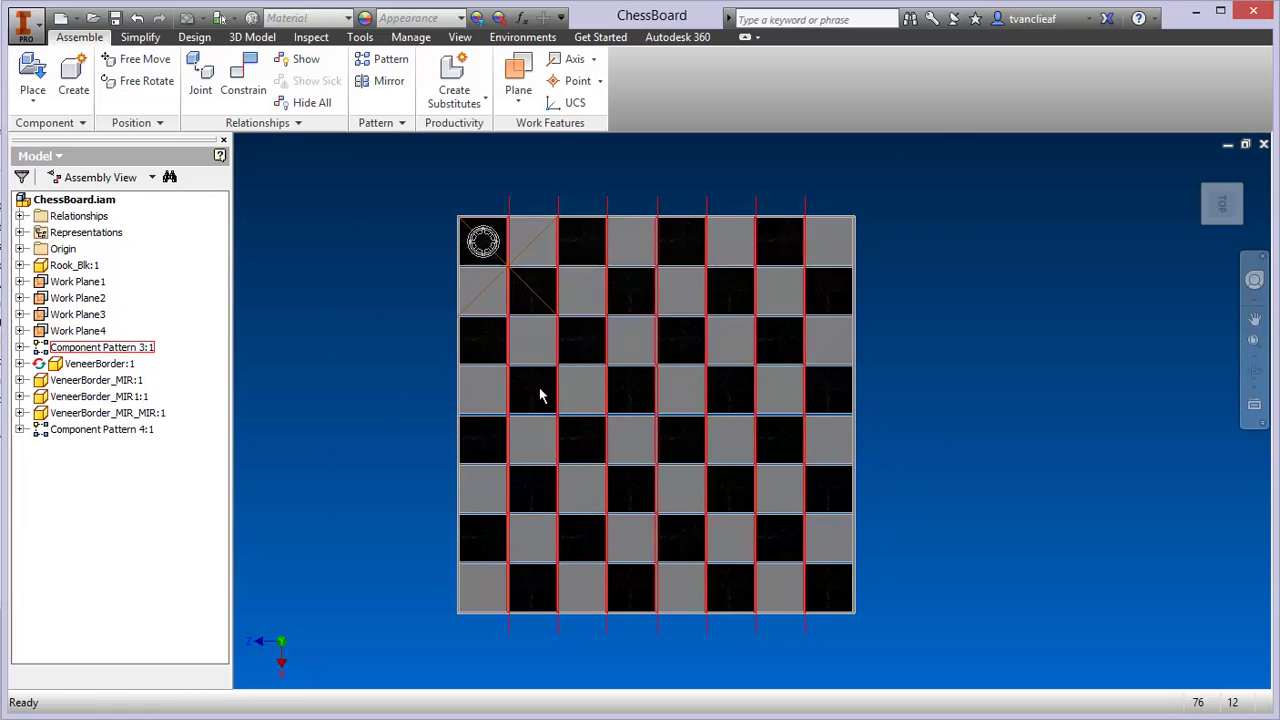
- Save ChessBoard.iam together with its new dependent part Veneer_Insert.ipt
middle_click(371, 263)
middle_click(371, 263)
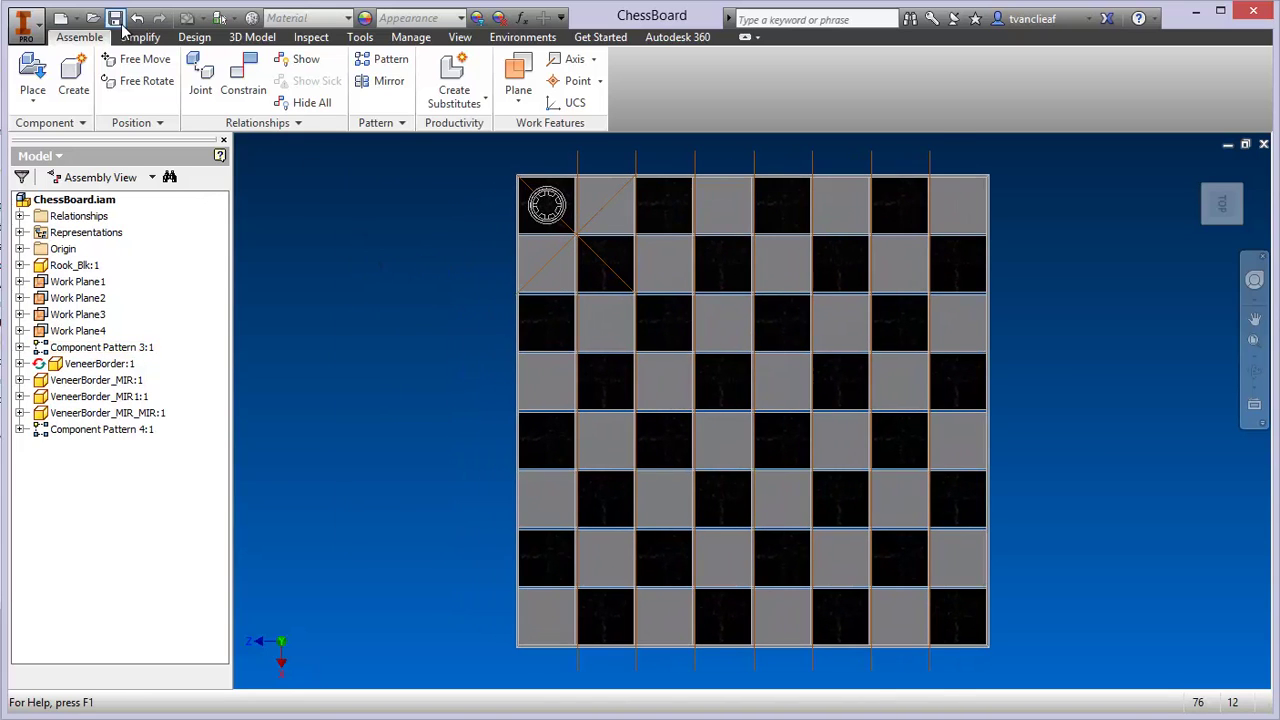
left_click(118, 22)
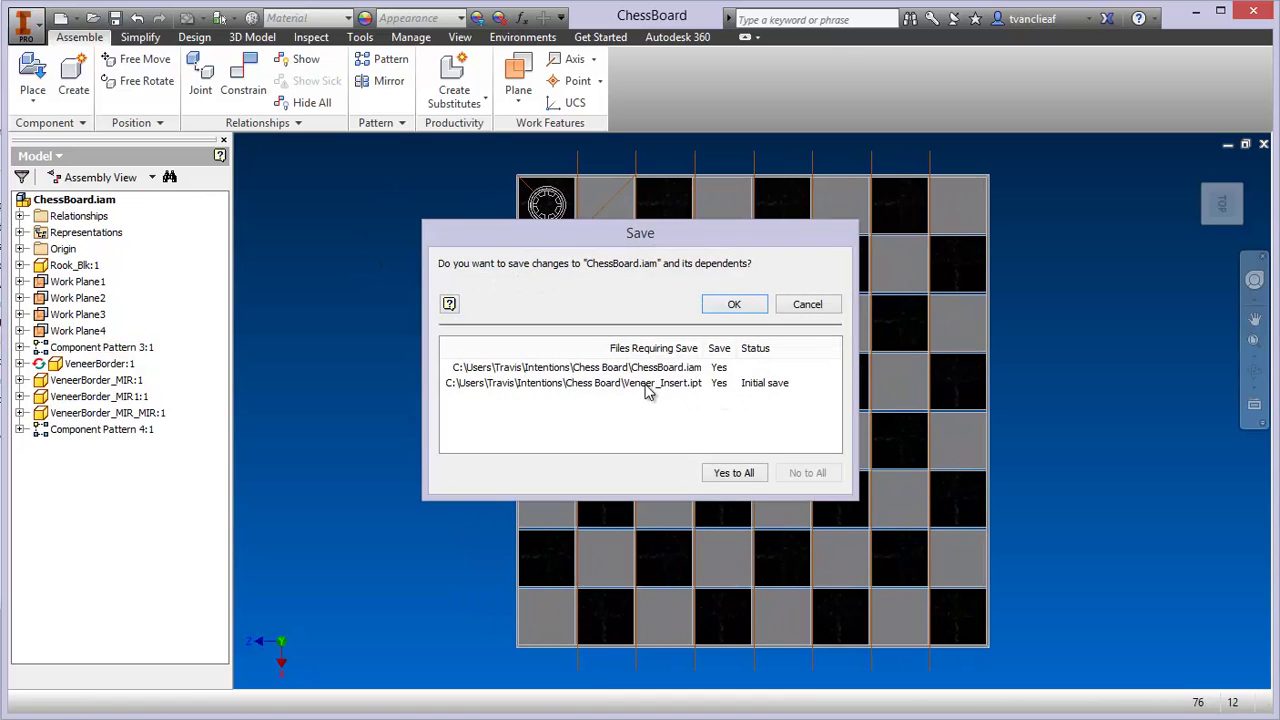
left_click(647, 386)
left_click(734, 306)
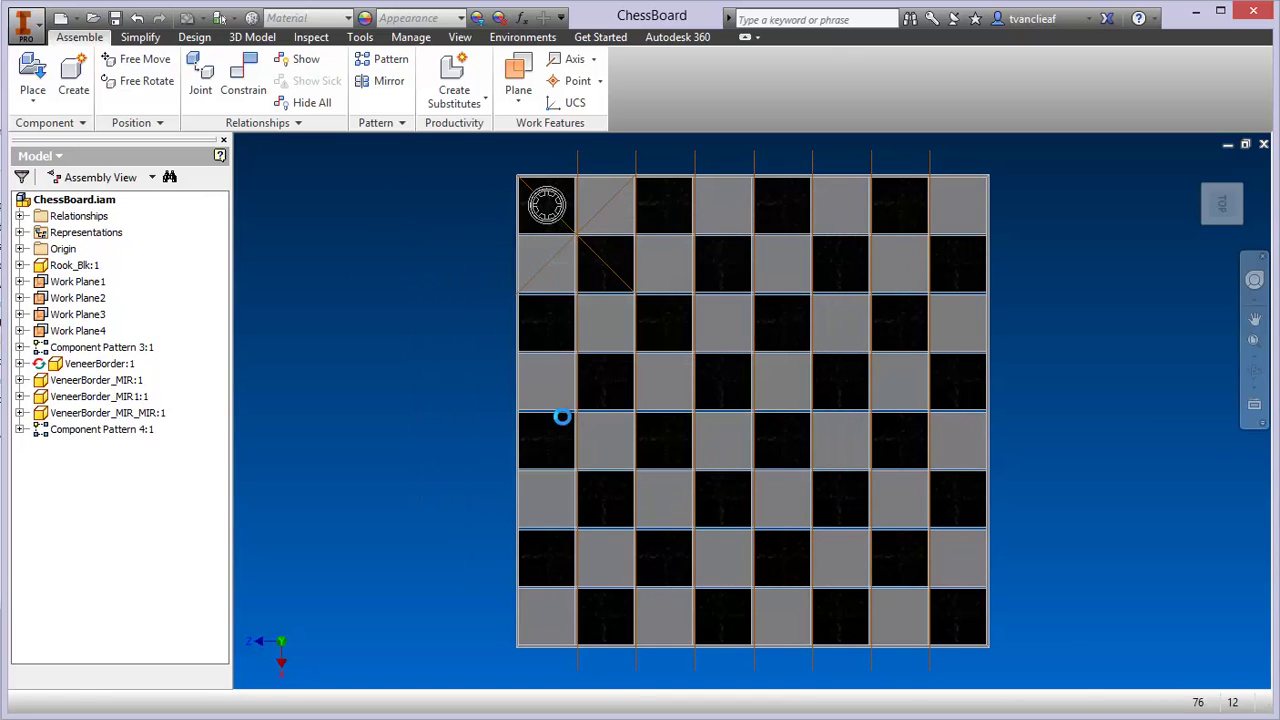
- Place one more Veneer_Insert from the Chess Board folder beside the rook's side of the board
left_click(32, 98)
left_click(62, 136)
left_click(651, 332)
scroll(651, 331, "down", 2)
left_click(615, 304)
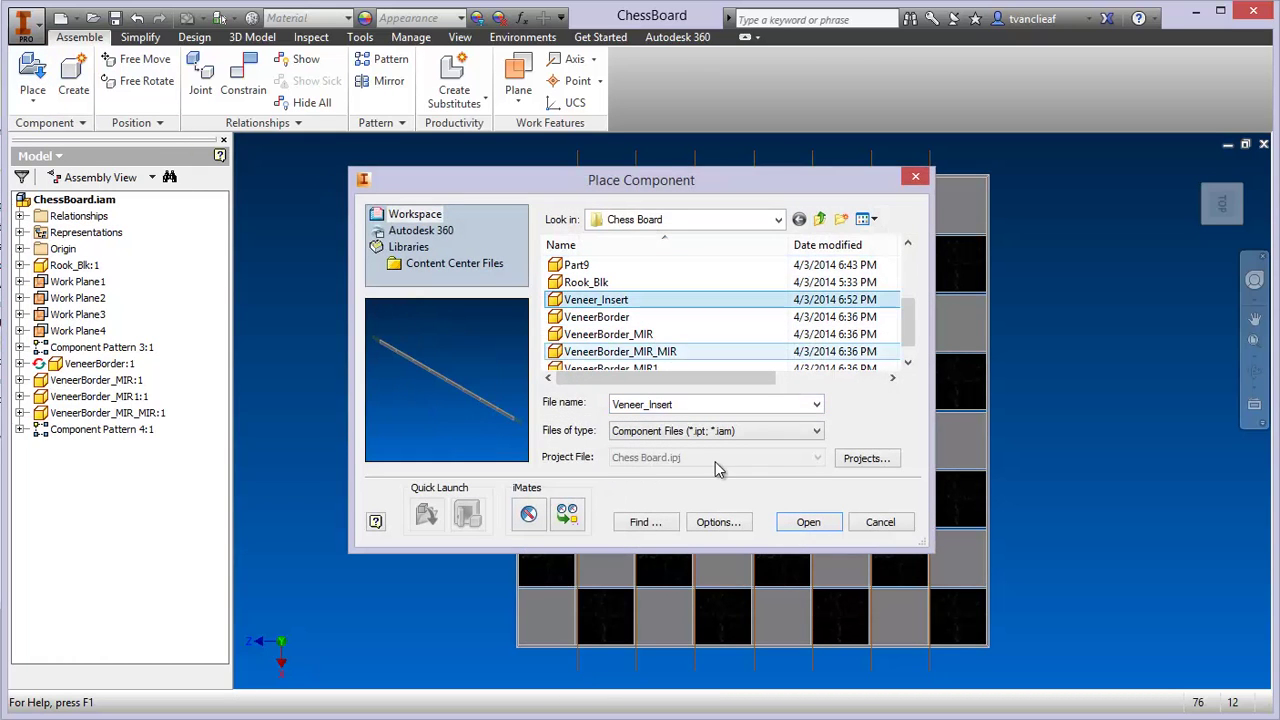
left_click(806, 522)
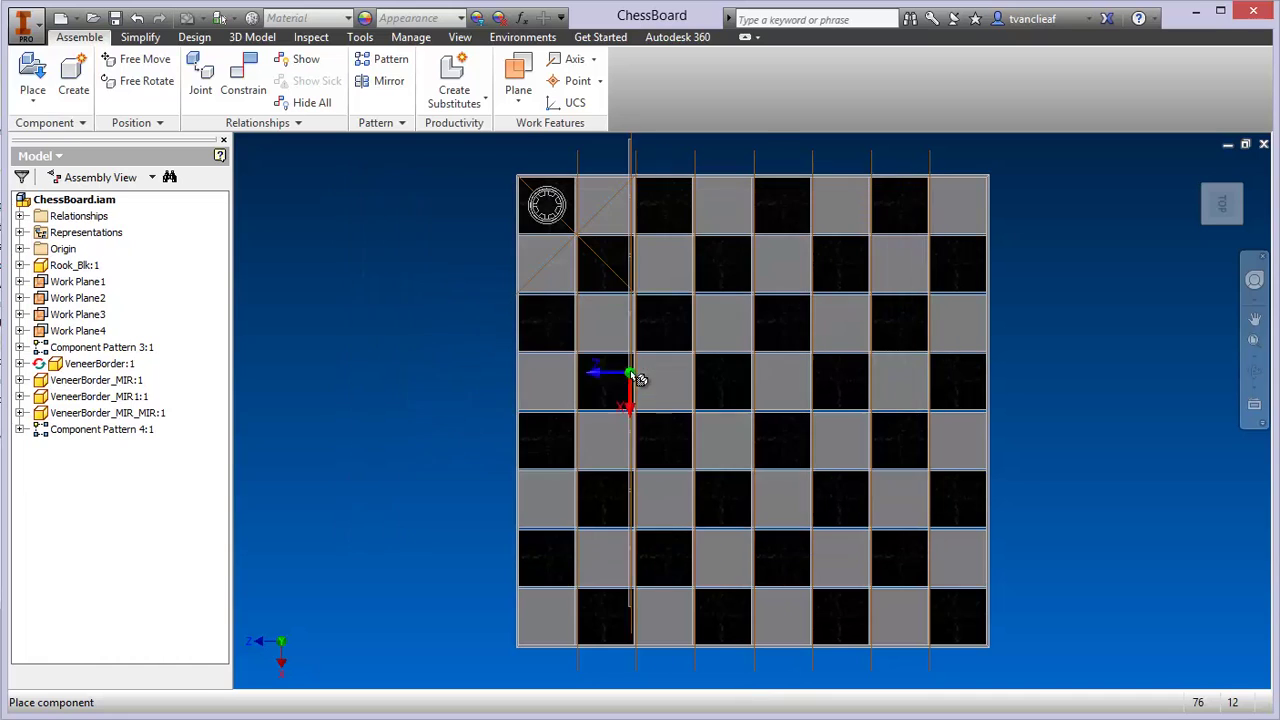
left_click(437, 437)
right_click(476, 500)
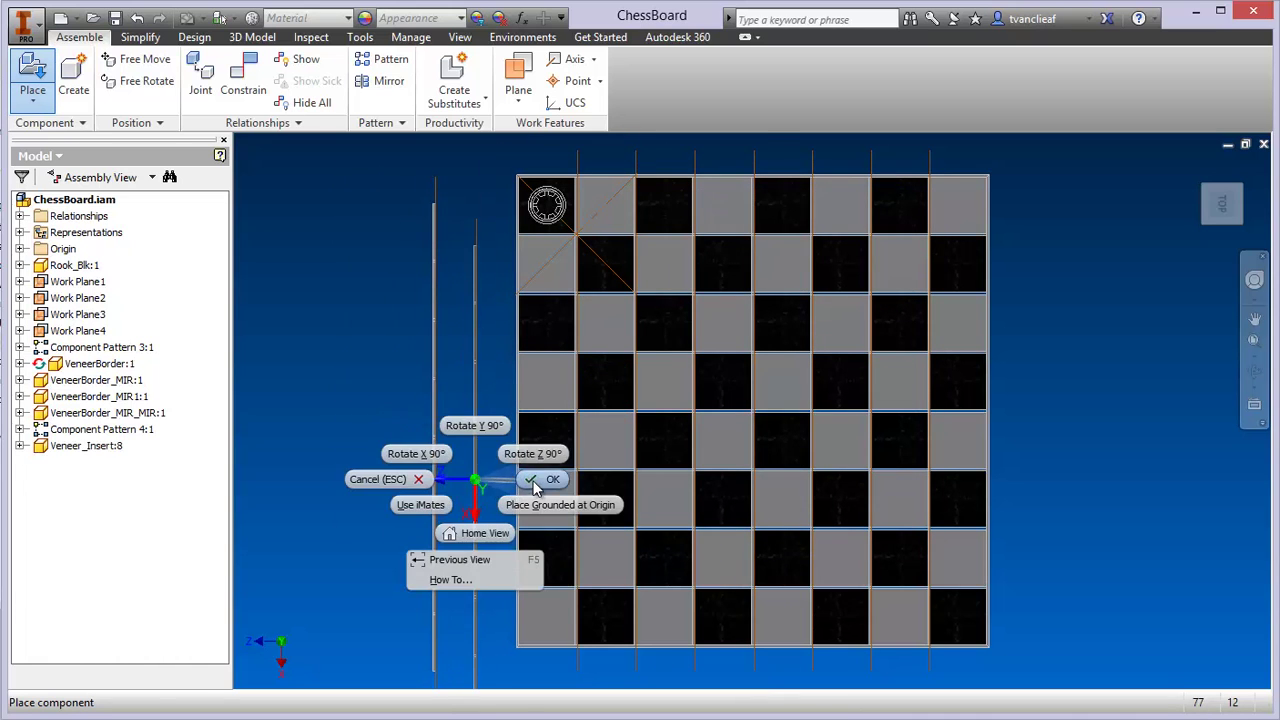
left_click(536, 479)
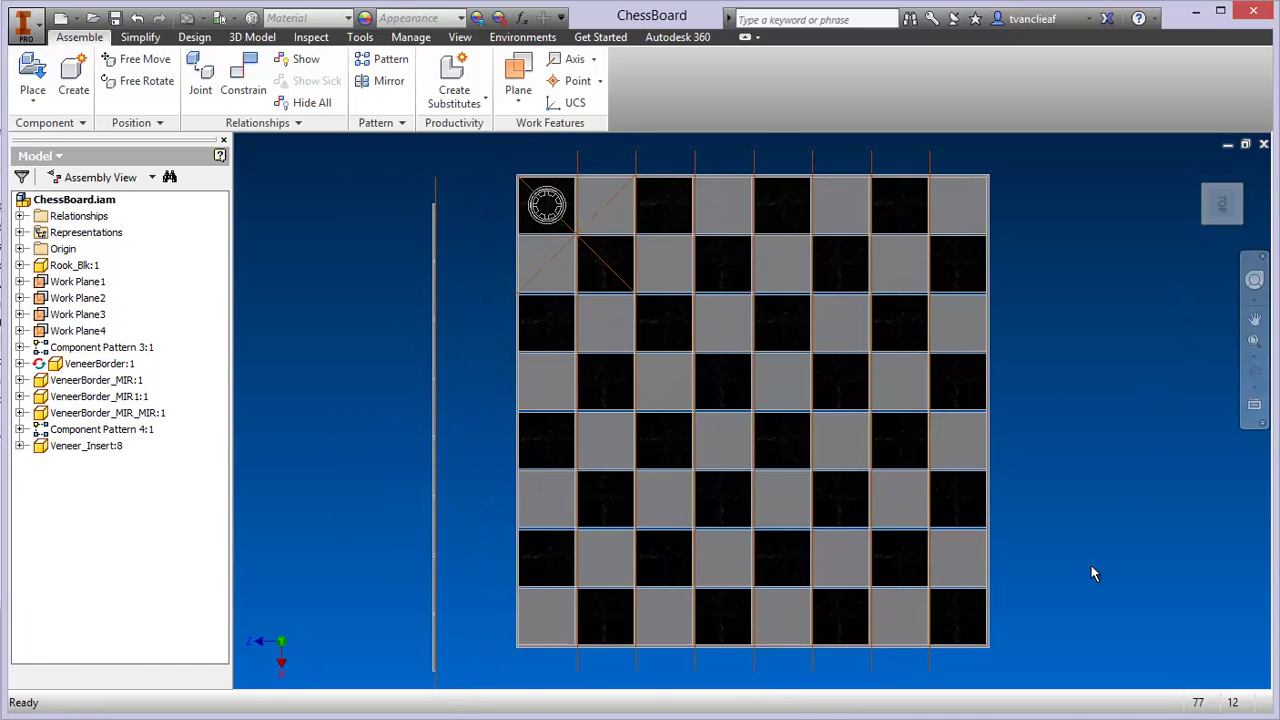
- Free-rotate the newly placed Veneer_Insert so it runs crosswise to the patterned inserts with its notches facing down
middle_click_drag(1094, 569, 931, 491, "shift")
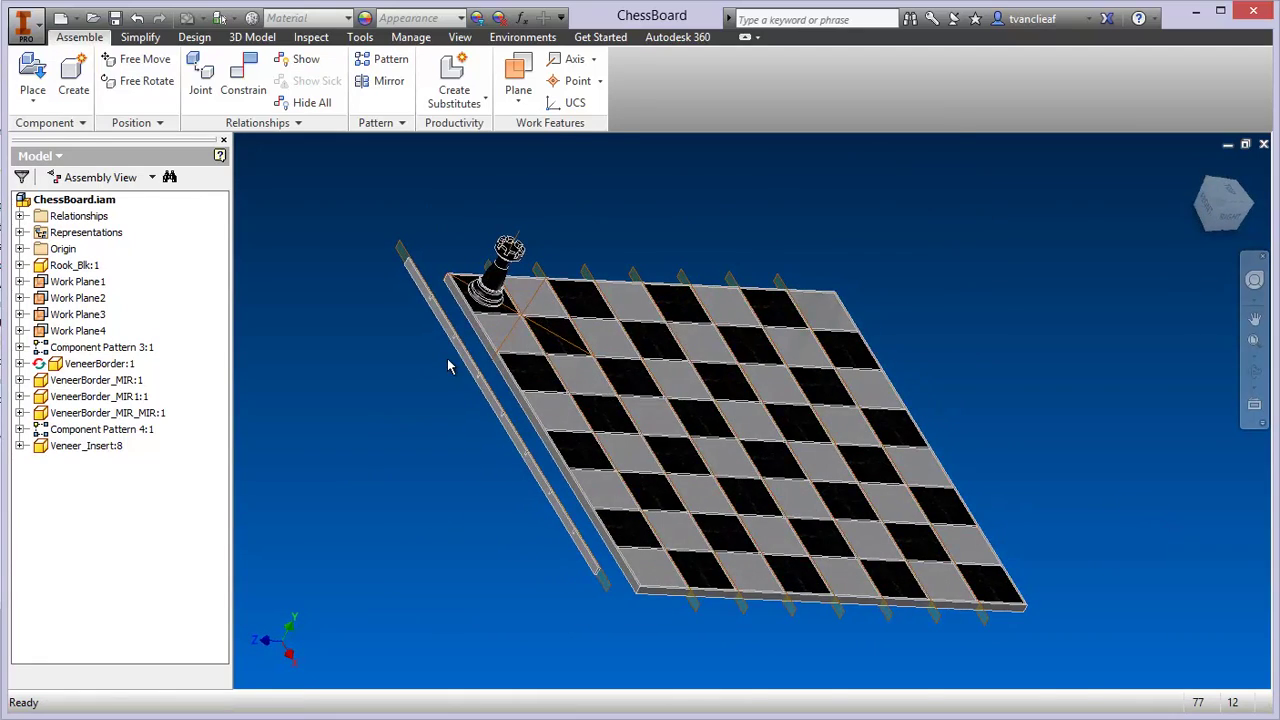
scroll(449, 366, "down", 3)
middle_click_drag(454, 402, 409, 334)
scroll(420, 354, "down", 3)
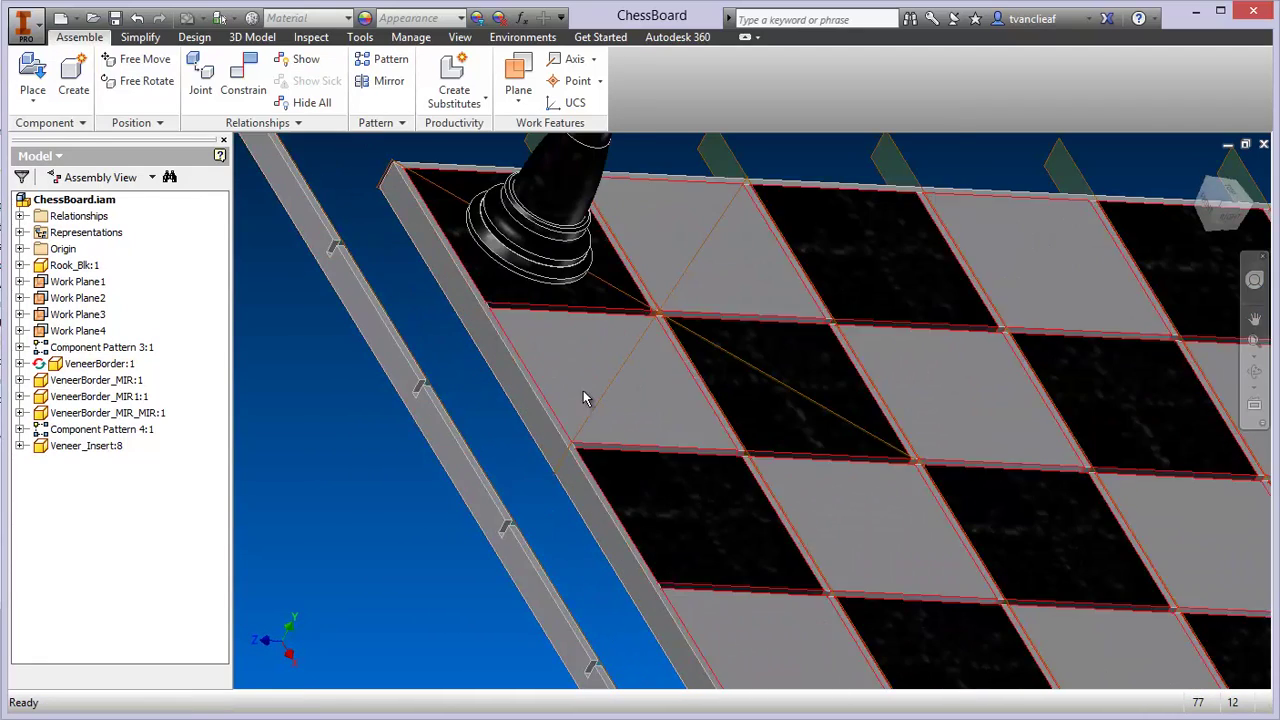
left_click_drag(451, 460, 444, 459)
right_click(450, 462)
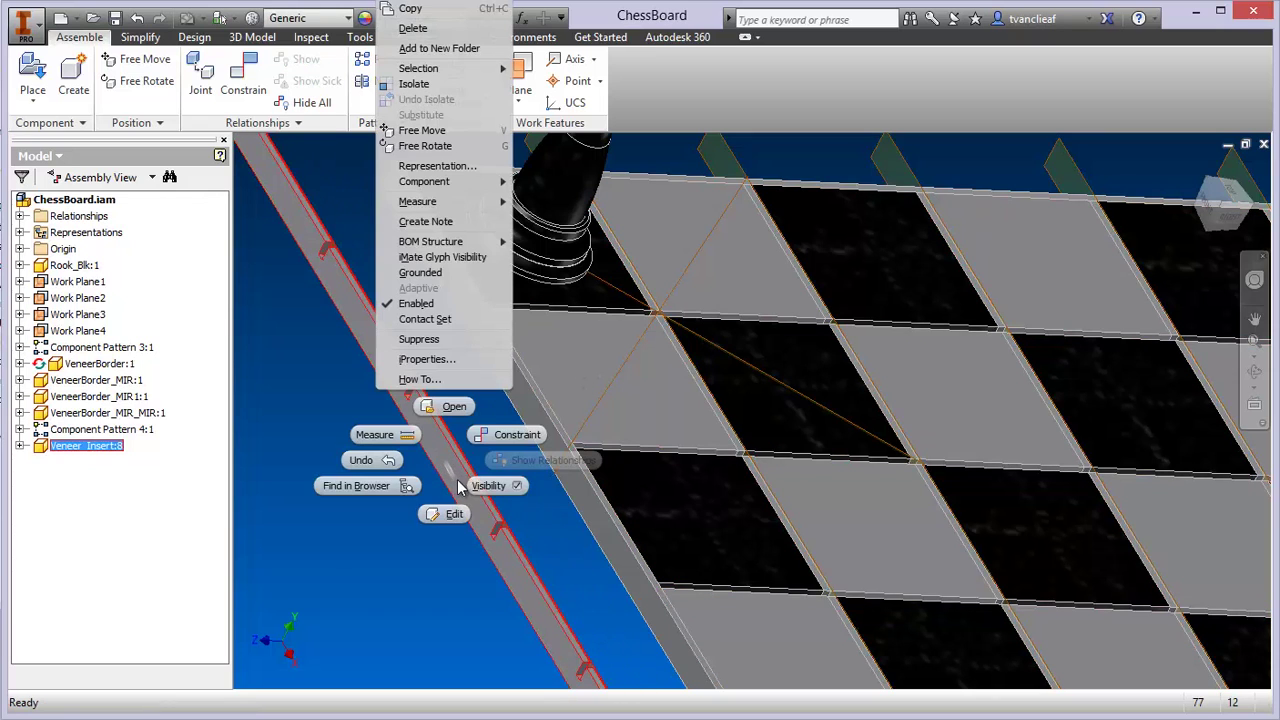
mouse_move(428, 186)
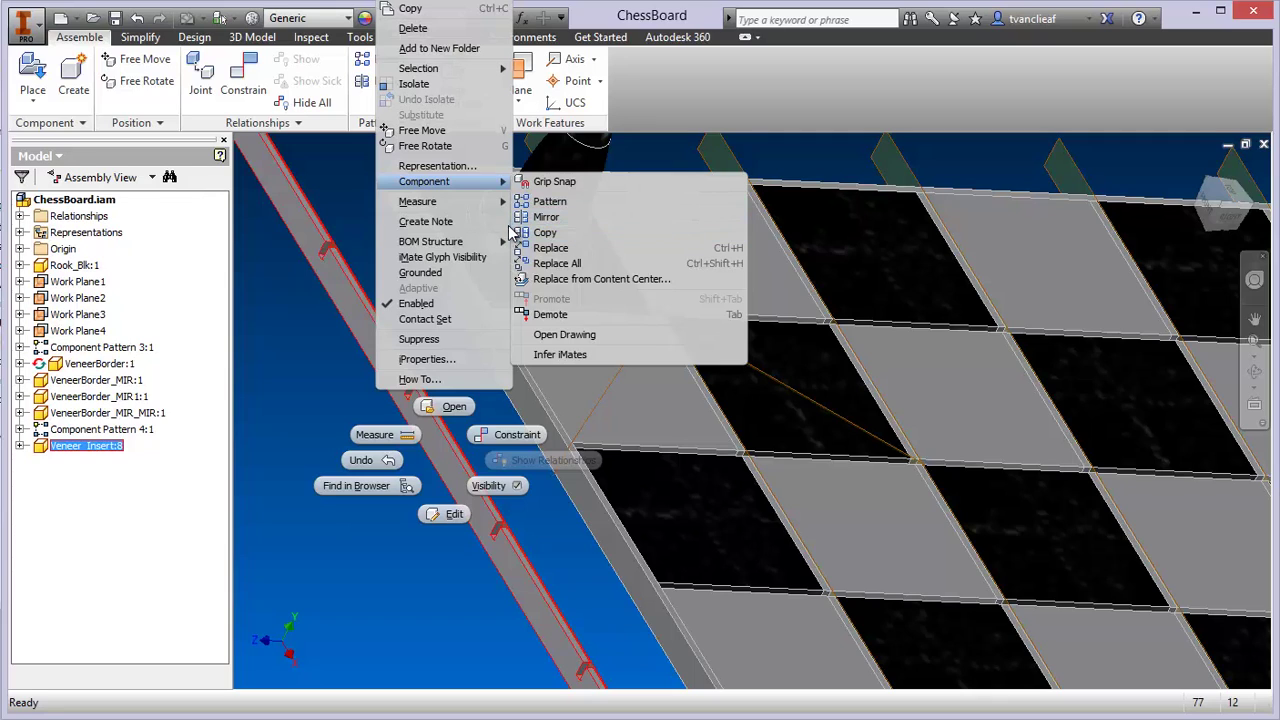
mouse_move(490, 190)
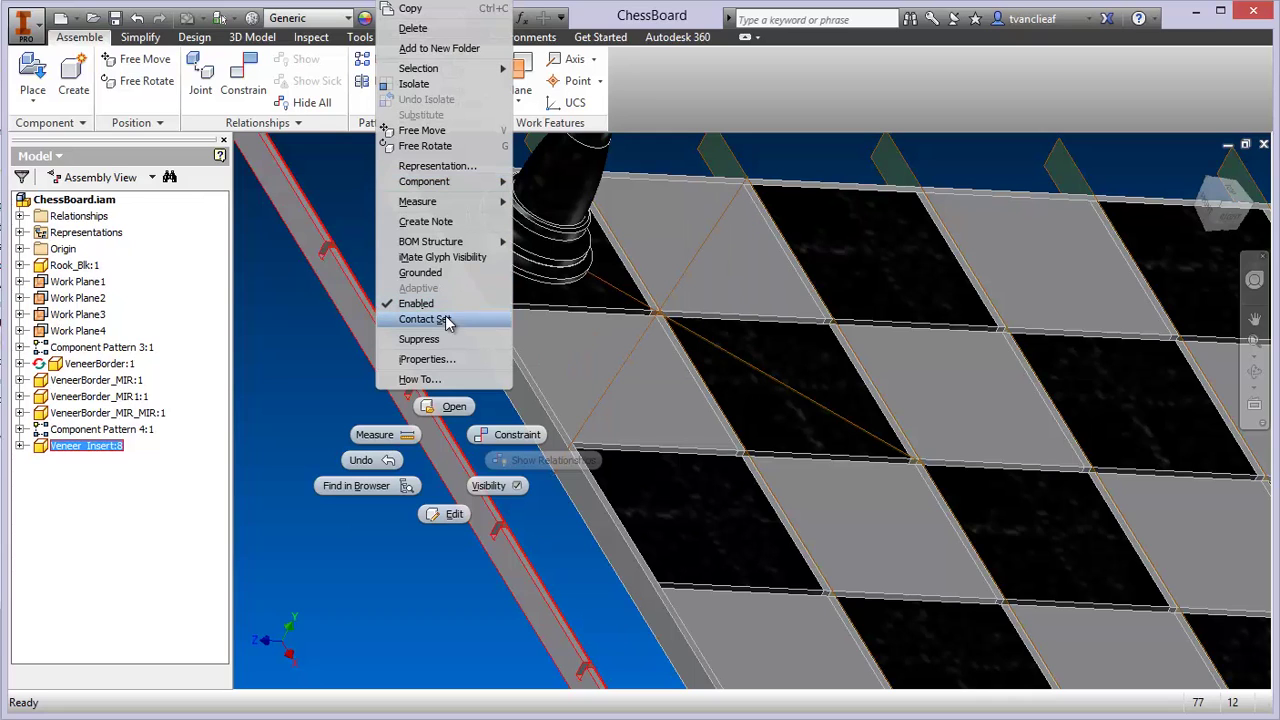
left_click(424, 146)
left_click_drag(431, 492, 442, 547)
middle_click_drag(442, 547, 480, 437)
scroll(480, 440, "down", 5)
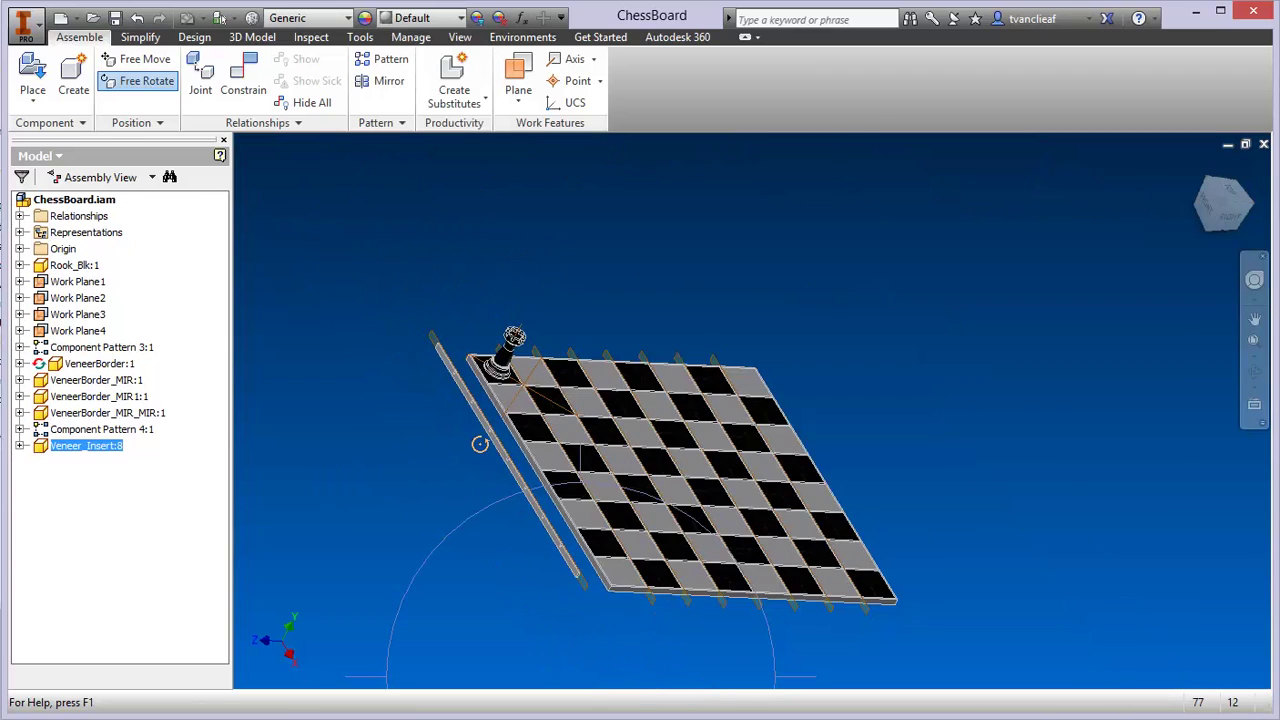
left_click_drag(478, 580, 456, 437)
scroll(456, 437, "up", 3)
left_click_drag(511, 476, 527, 455)
right_click(476, 385)
left_click(541, 383)
- Move the rotated insert over the board, close to the rook's square
scroll(562, 394, "up", 3)
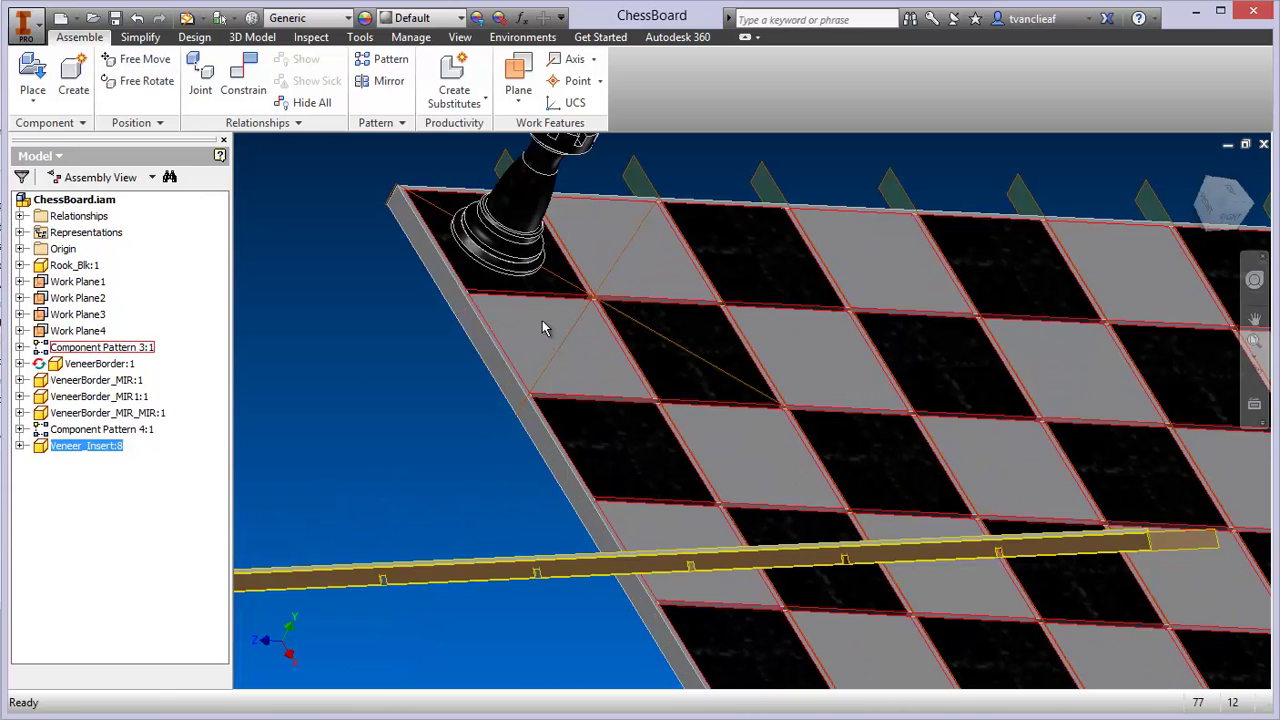
left_click_drag(487, 573, 699, 338)
scroll(449, 300, "up", 3)
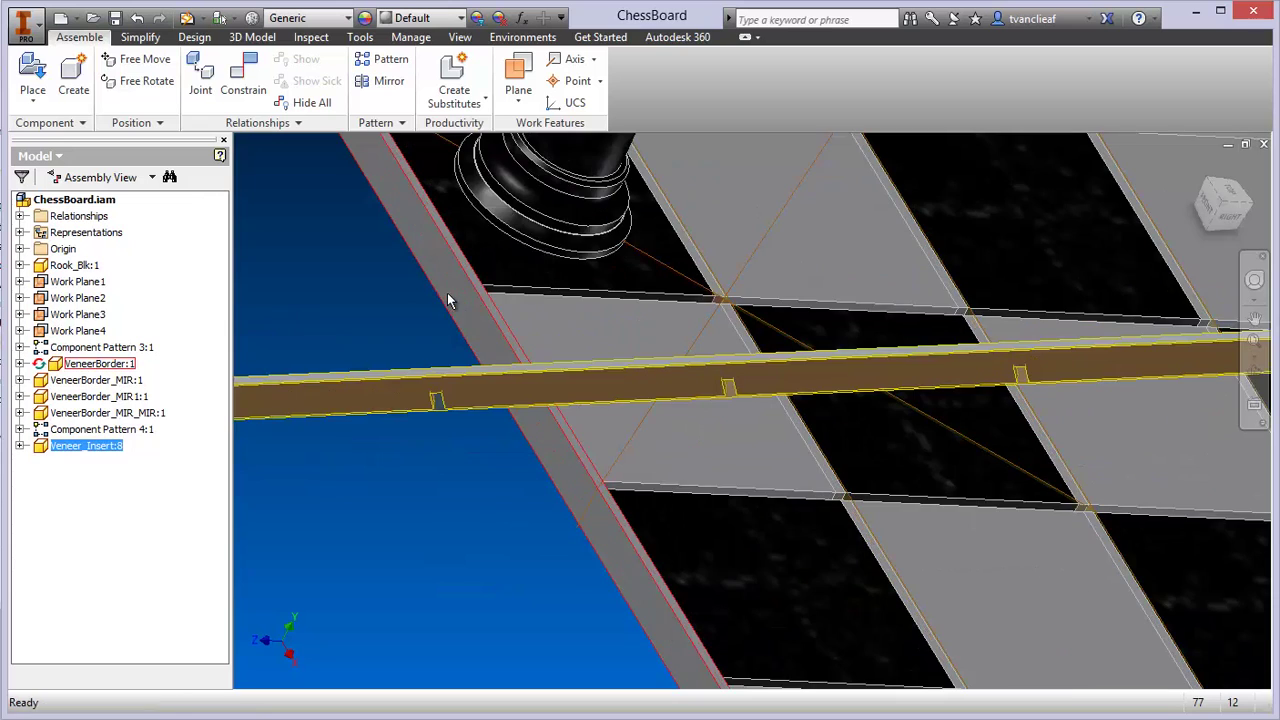
- Constrain the un-notched long edge face of the insert flush with the top of the white square beside the rook's, offset 0.000 in
middle_click_drag(449, 300, 569, 358)
left_click(243, 80)
left_click(677, 383)
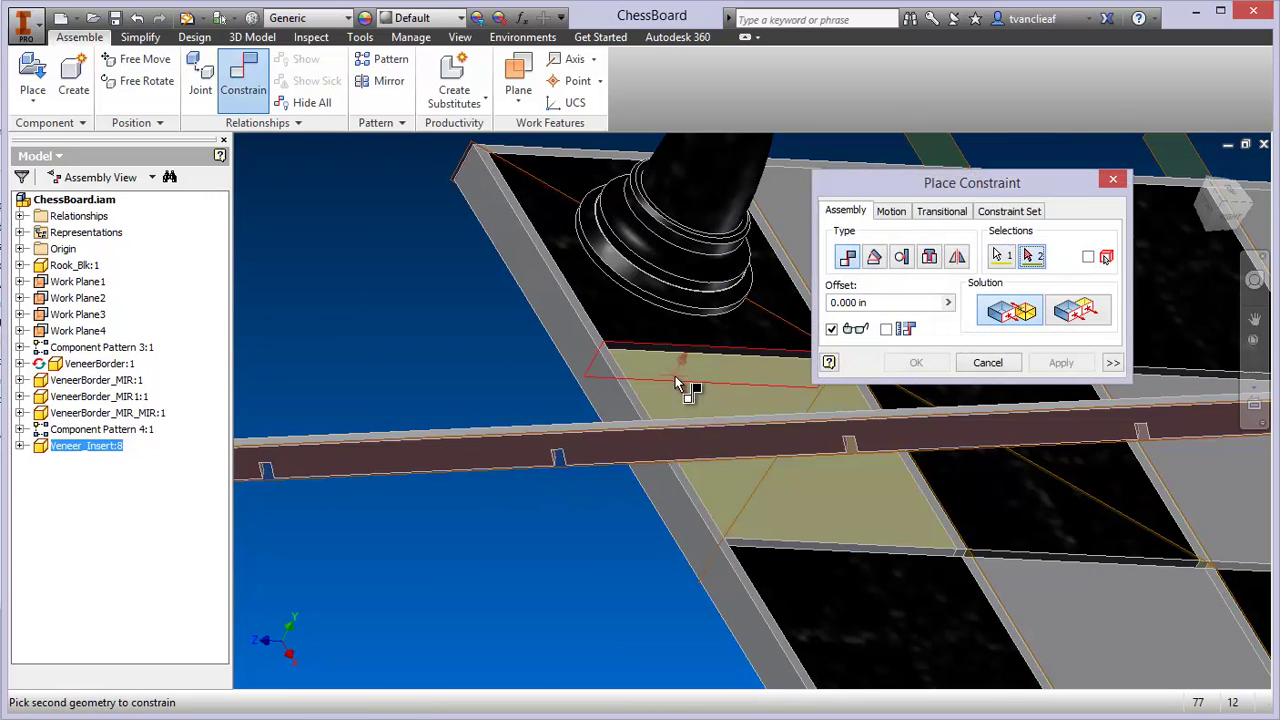
scroll(608, 437, "up", 3)
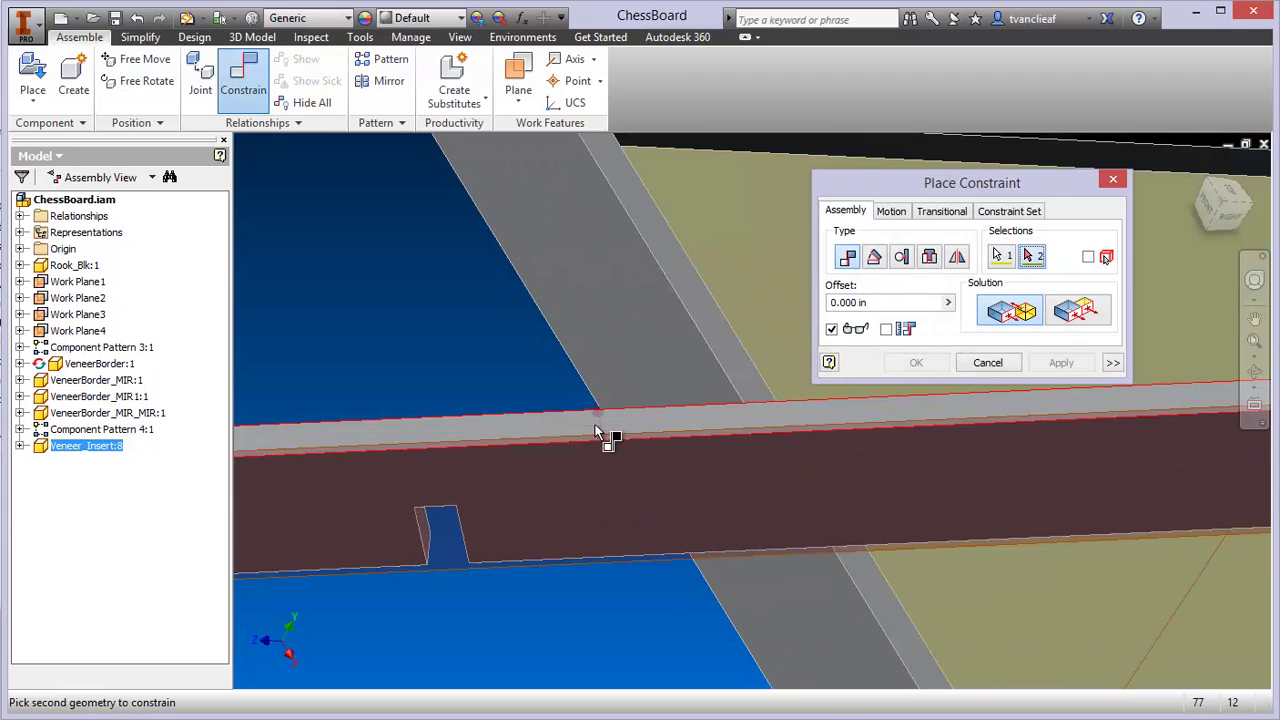
left_click(588, 424)
left_click(591, 425)
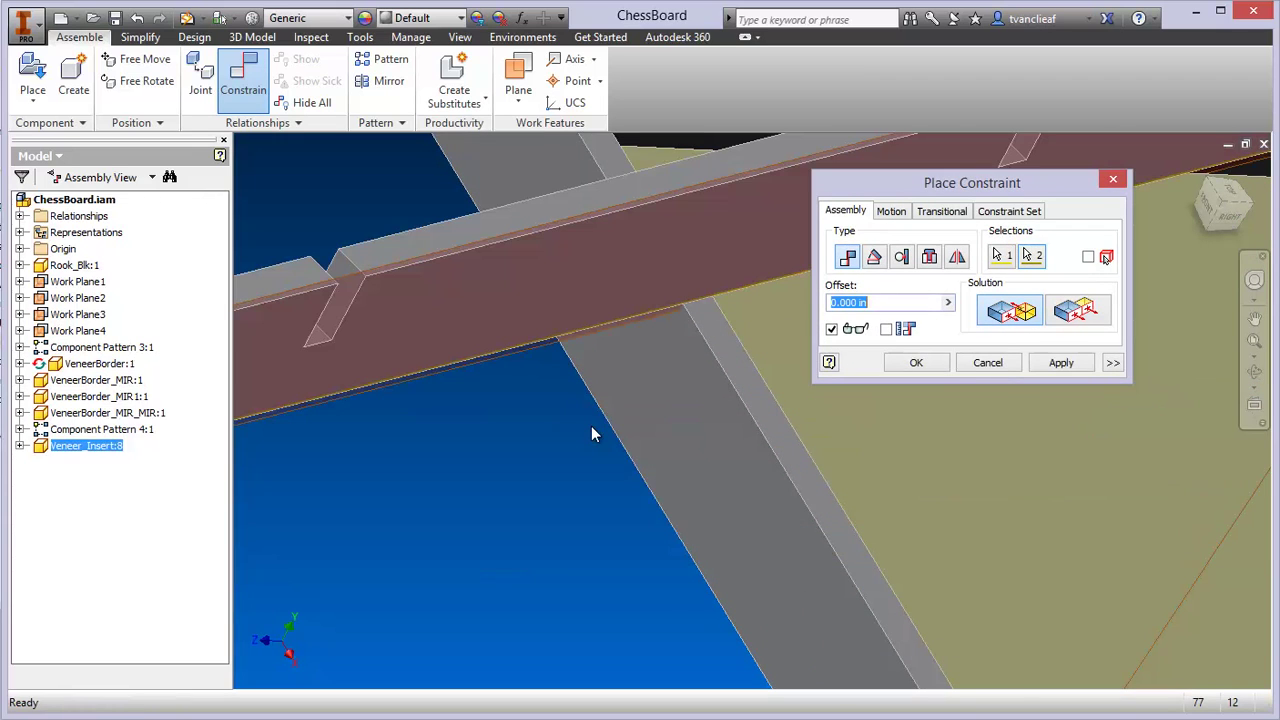
left_click(1077, 315)
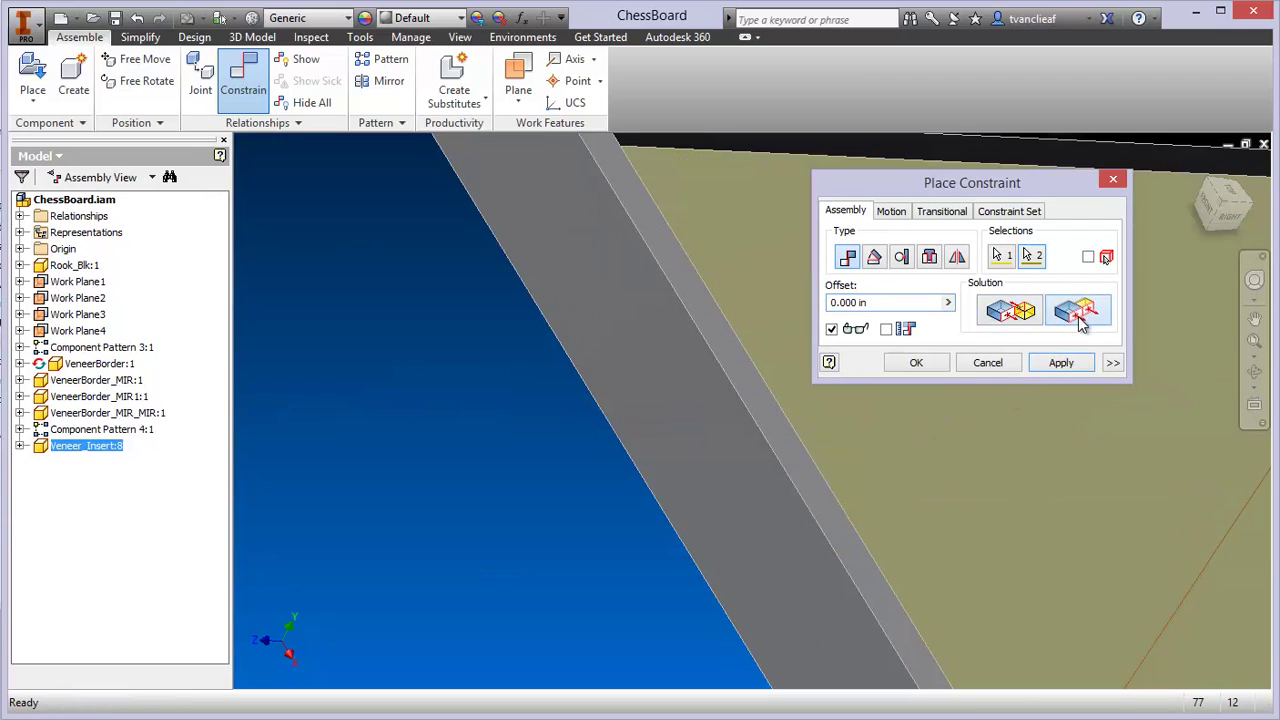
left_click(916, 362)
scroll(585, 438, "down", 5)
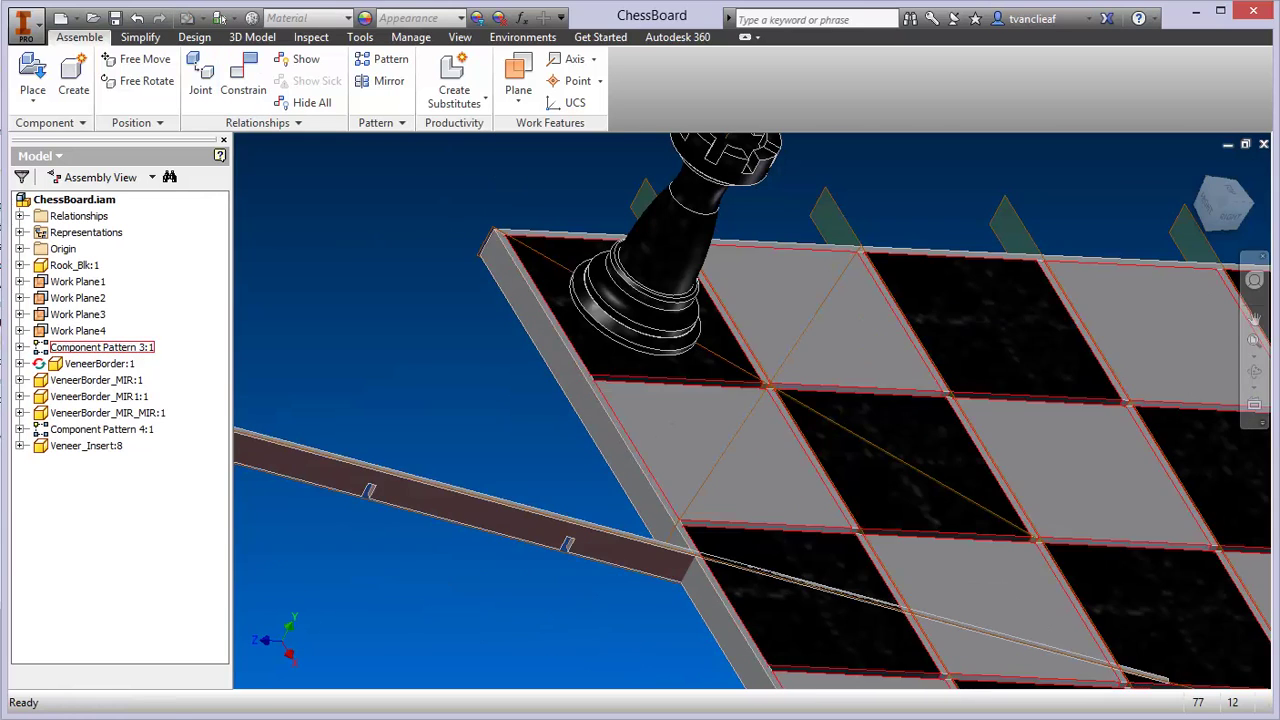
scroll(577, 406, "down", 3)
scroll(571, 406, "up", 4)
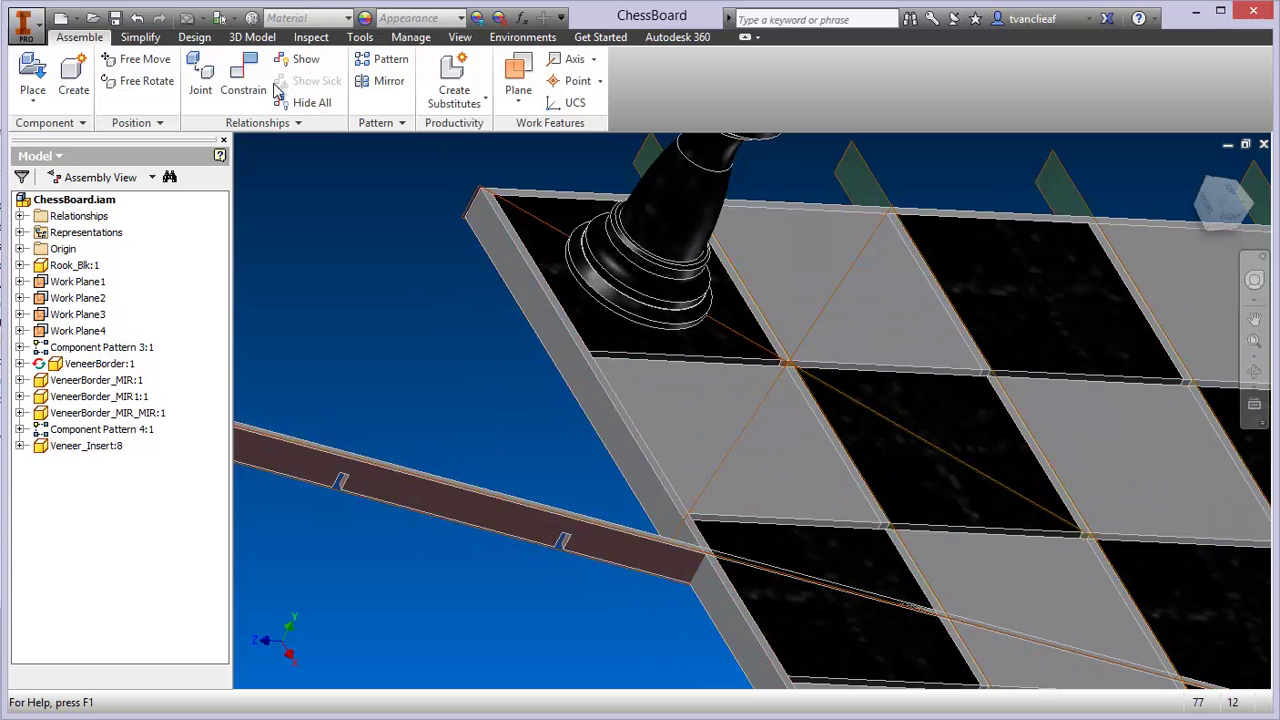
- Mate the insert's broad side face to the white square's side face in the gap next to the rook's square, offset 0.000 in
left_click(243, 80)
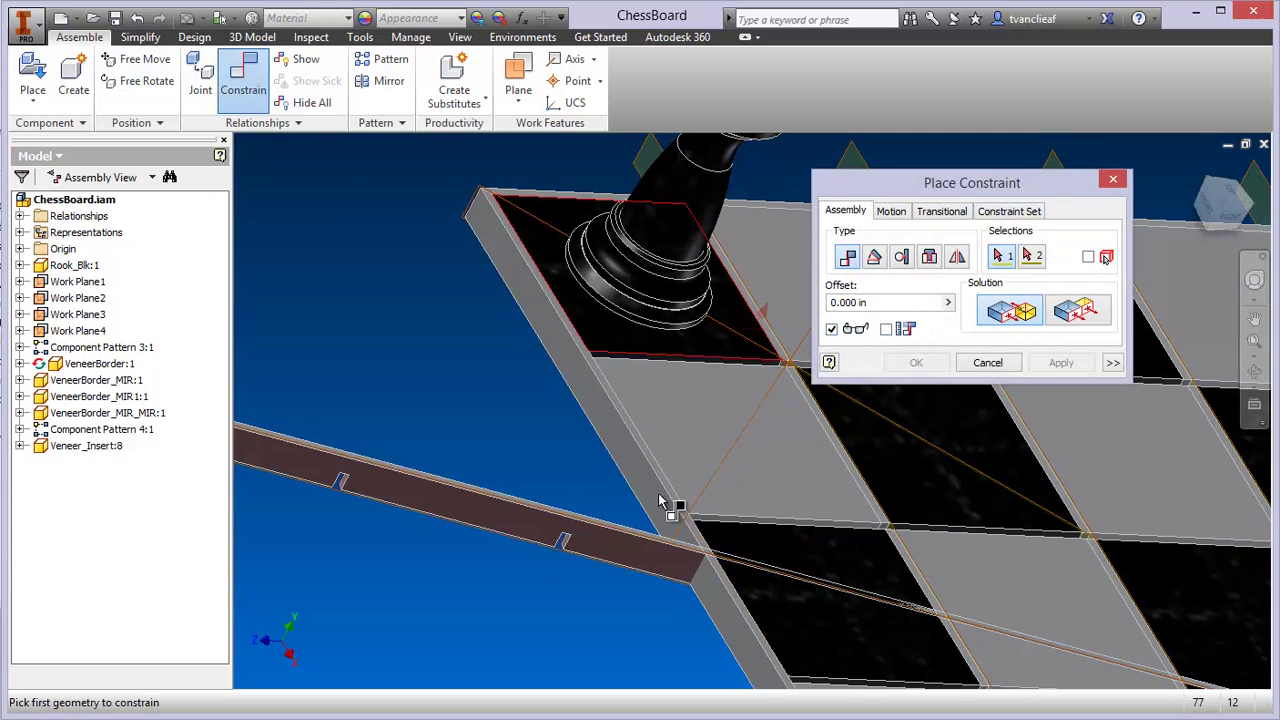
left_click(617, 560)
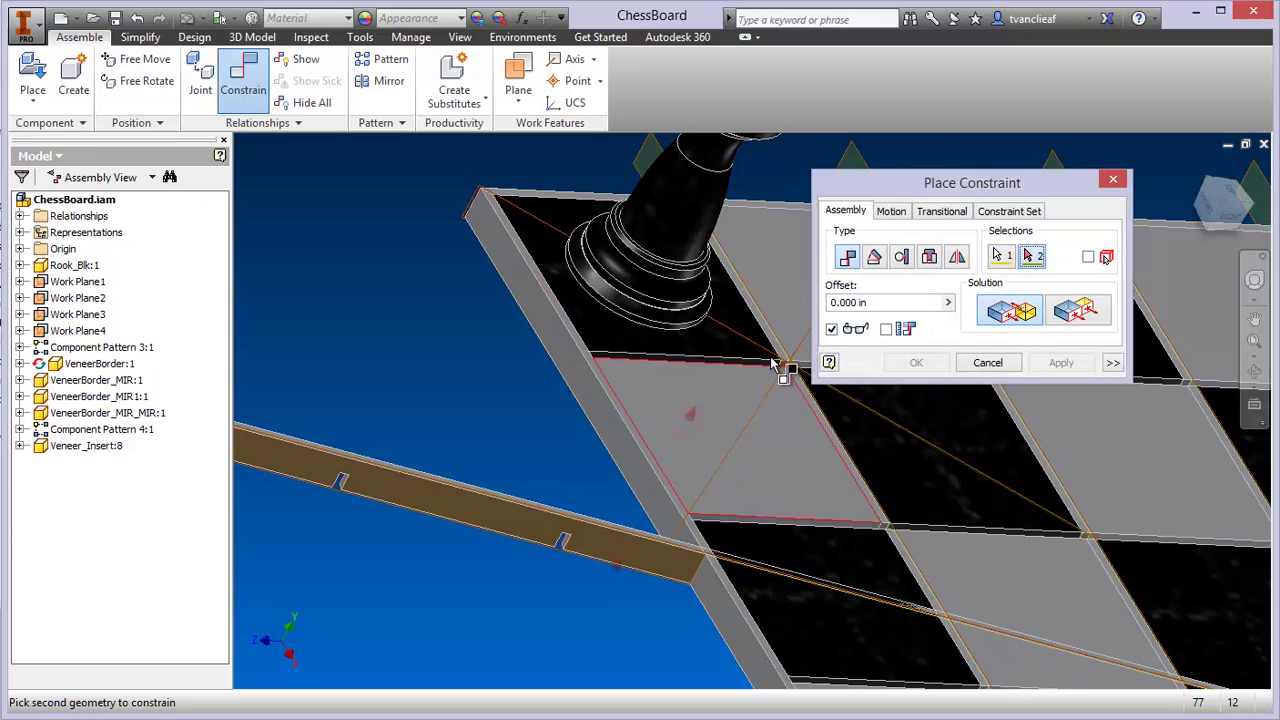
middle_click_drag(804, 544, 703, 540, "shift")
scroll(612, 349, "up", 5)
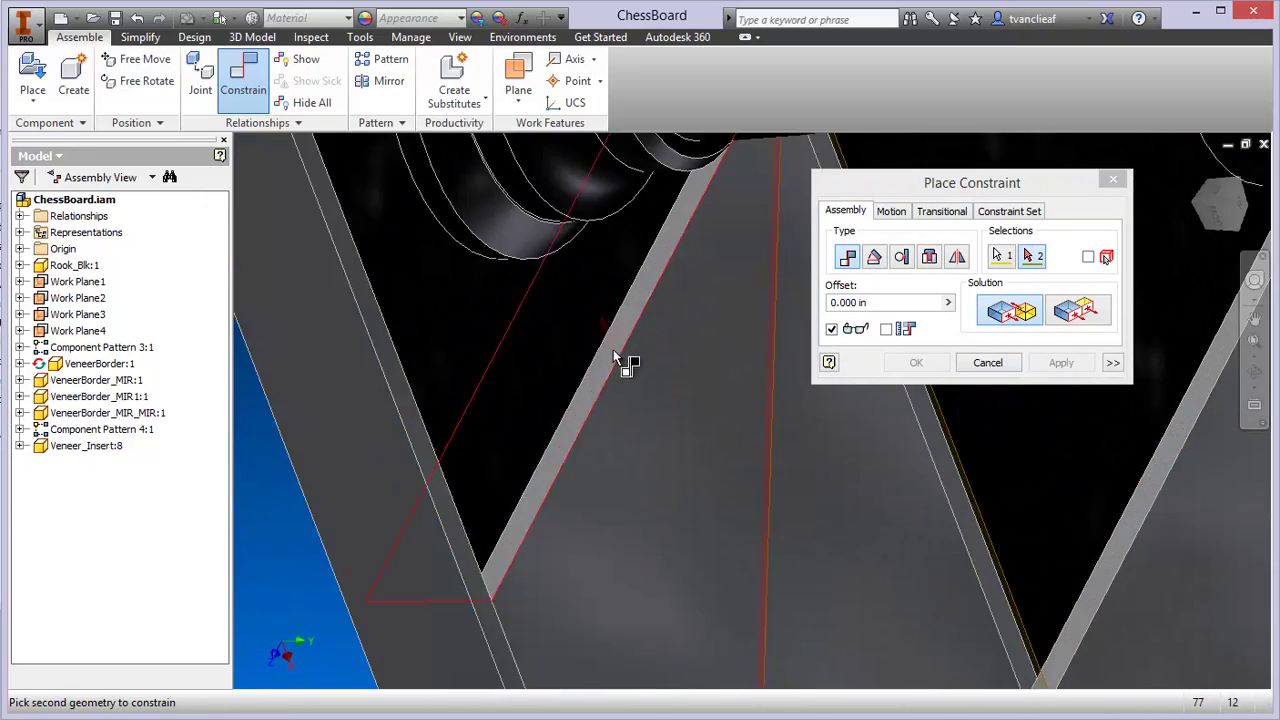
left_click(612, 350)
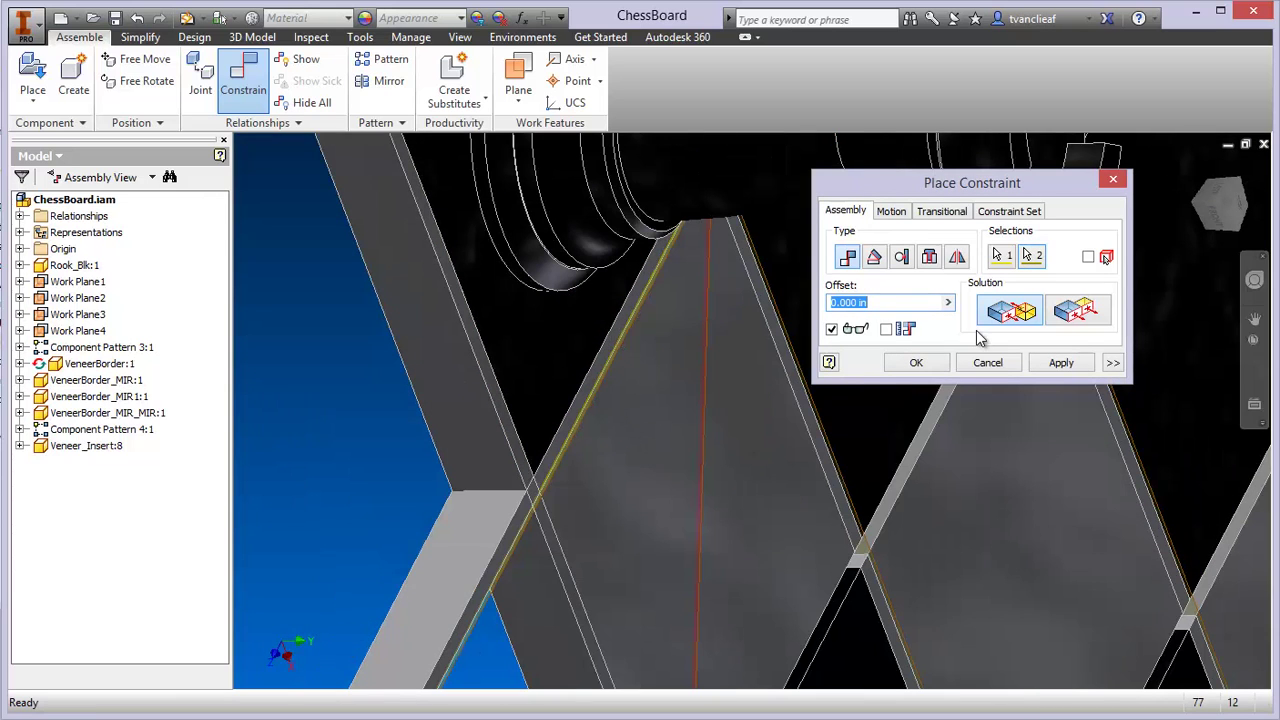
left_click(1060, 363)
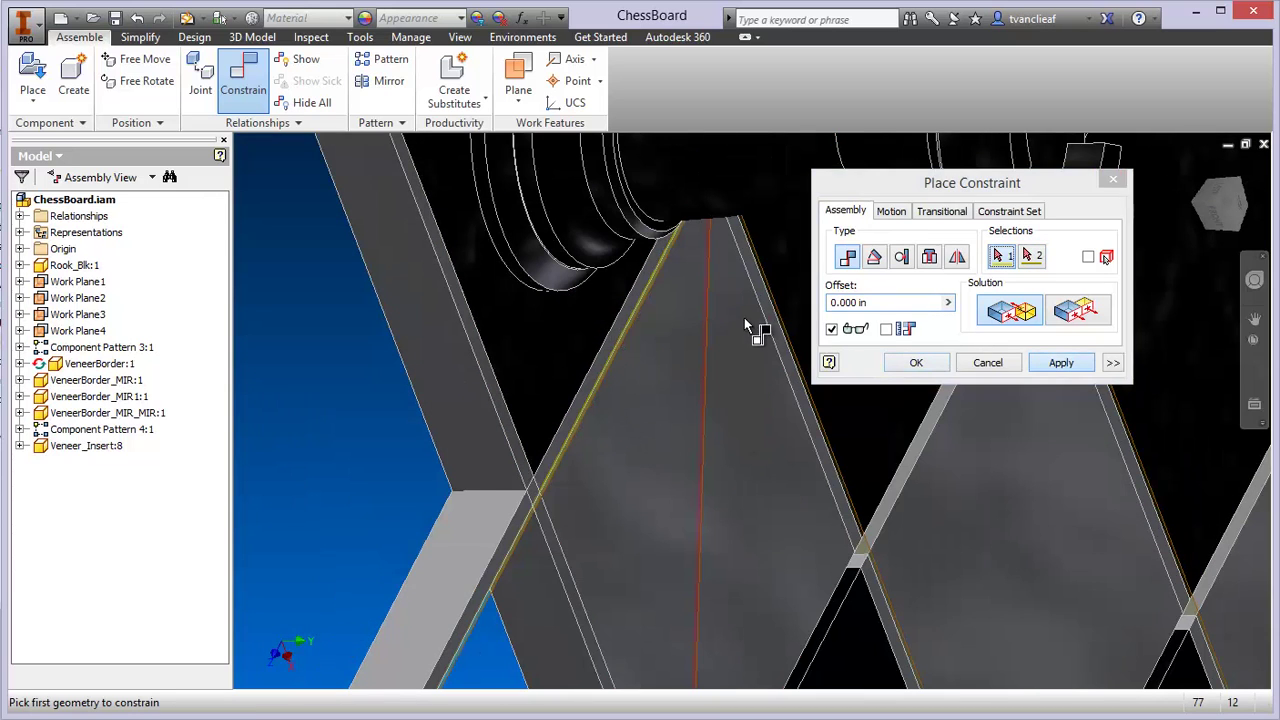
- Mate the crosswise insert's end face to the border's inner side face at the end of the gap, offset 0.000 in
scroll(742, 316, "down", 5)
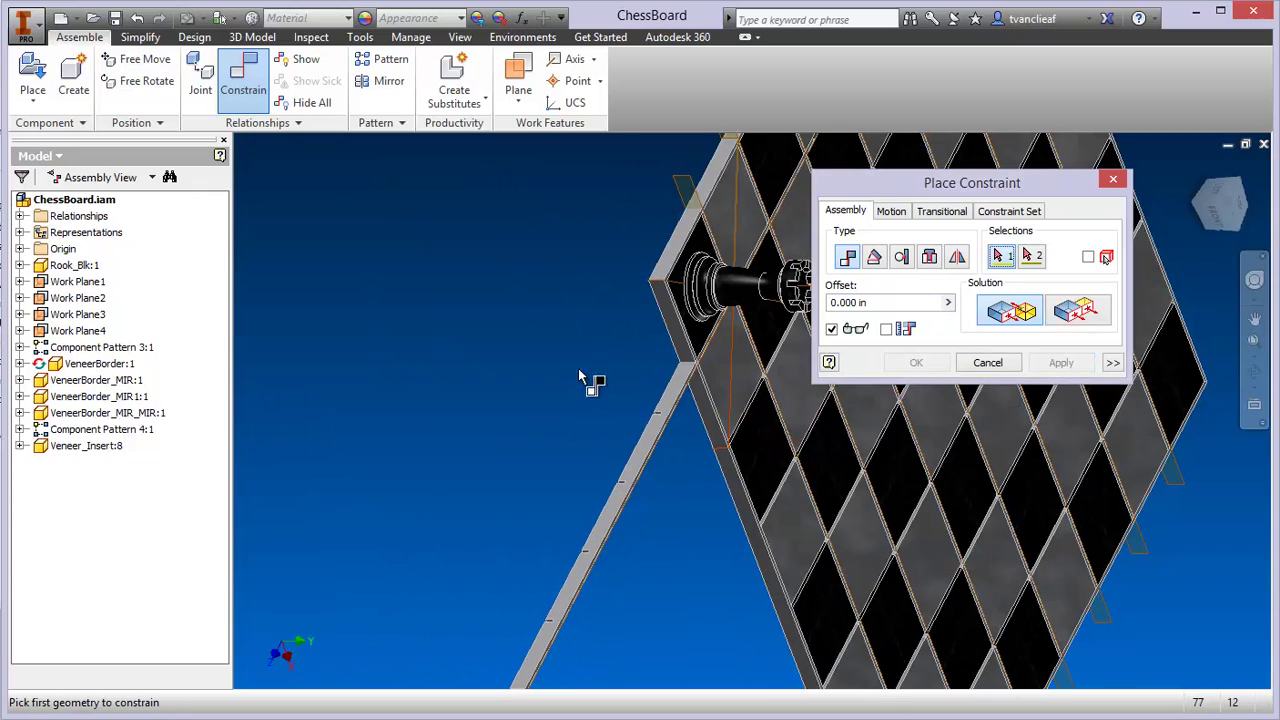
middle_click_drag(577, 370, 409, 535)
middle_click_drag(707, 226, 762, 89)
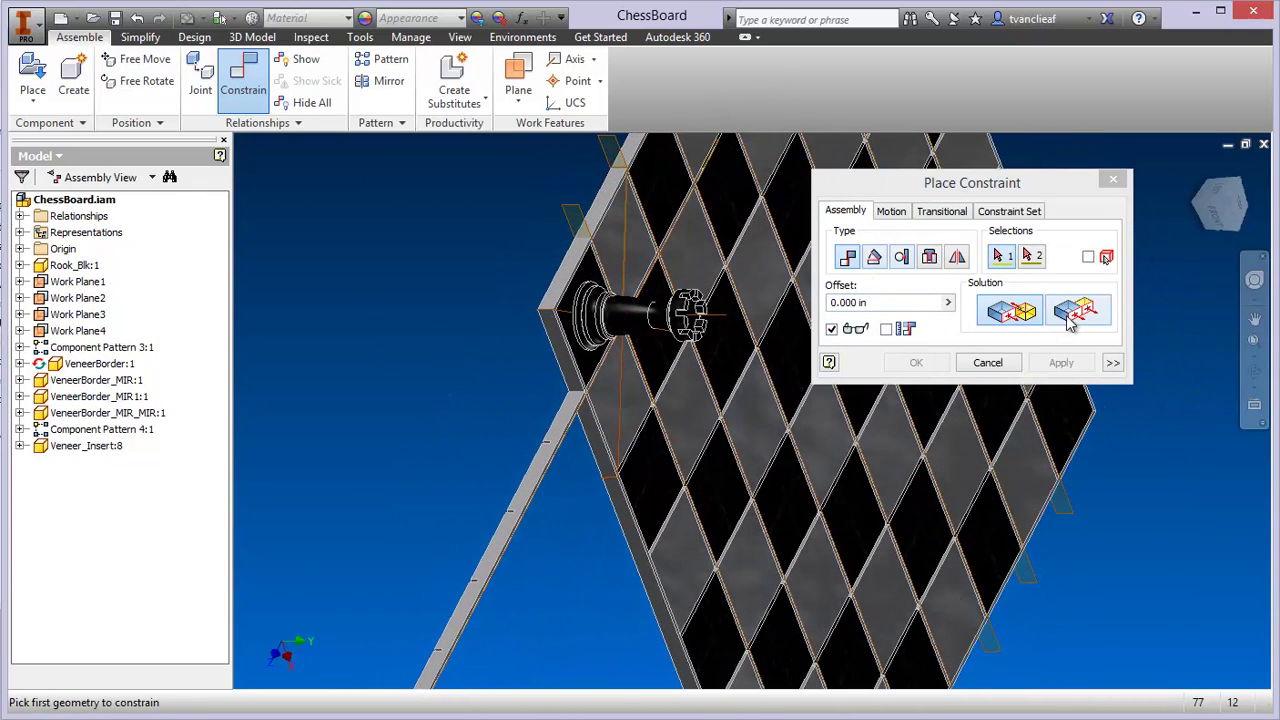
middle_click_drag(674, 398, 832, 150)
scroll(576, 482, "down", 5)
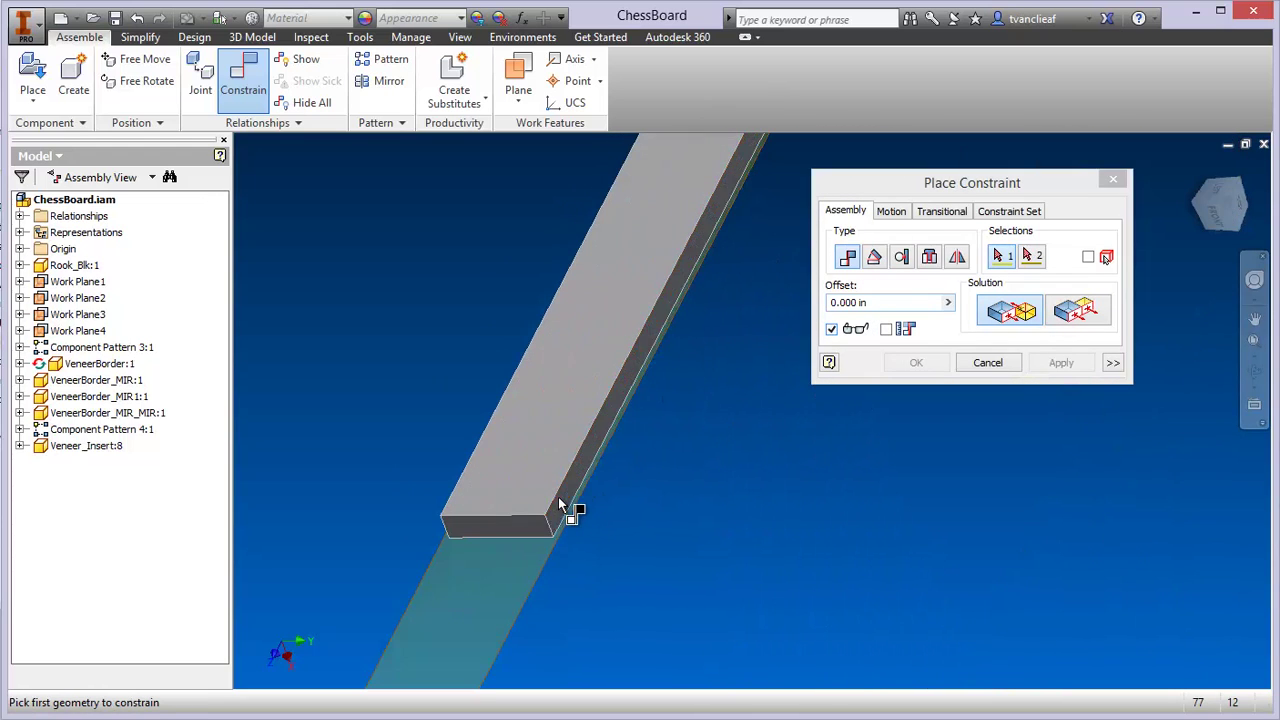
left_click(518, 529)
scroll(811, 491, "up", 6)
mouse_move(811, 491)
middle_mouse_down()
mouse_move(632, 508)
mouse_move(646, 537)
mouse_move(546, 557)
mouse_move(805, 506)
middle_mouse_up()
scroll(631, 505, "up", 3)
scroll(654, 534, "down", 3)
middle_click_drag(1022, 577, 933, 590)
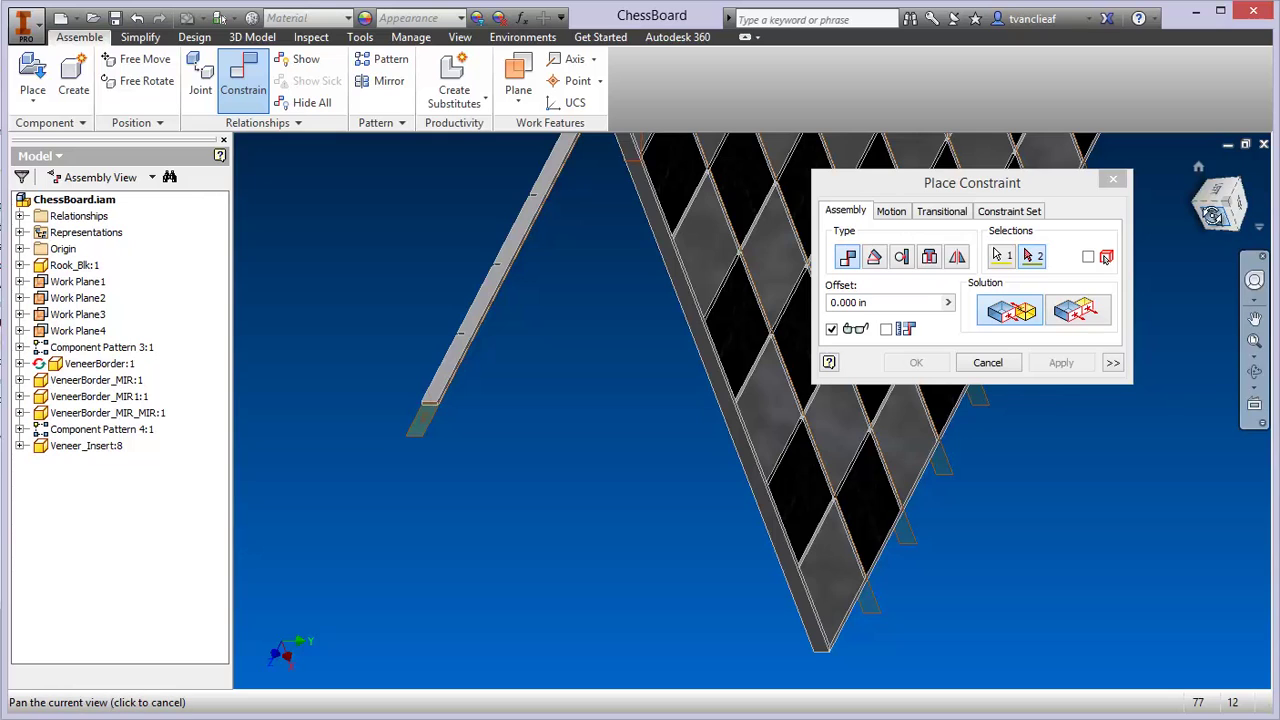
left_click_drag(1210, 216, 995, 371)
scroll(909, 506, "down", 5)
middle_click_drag(835, 423, 694, 537)
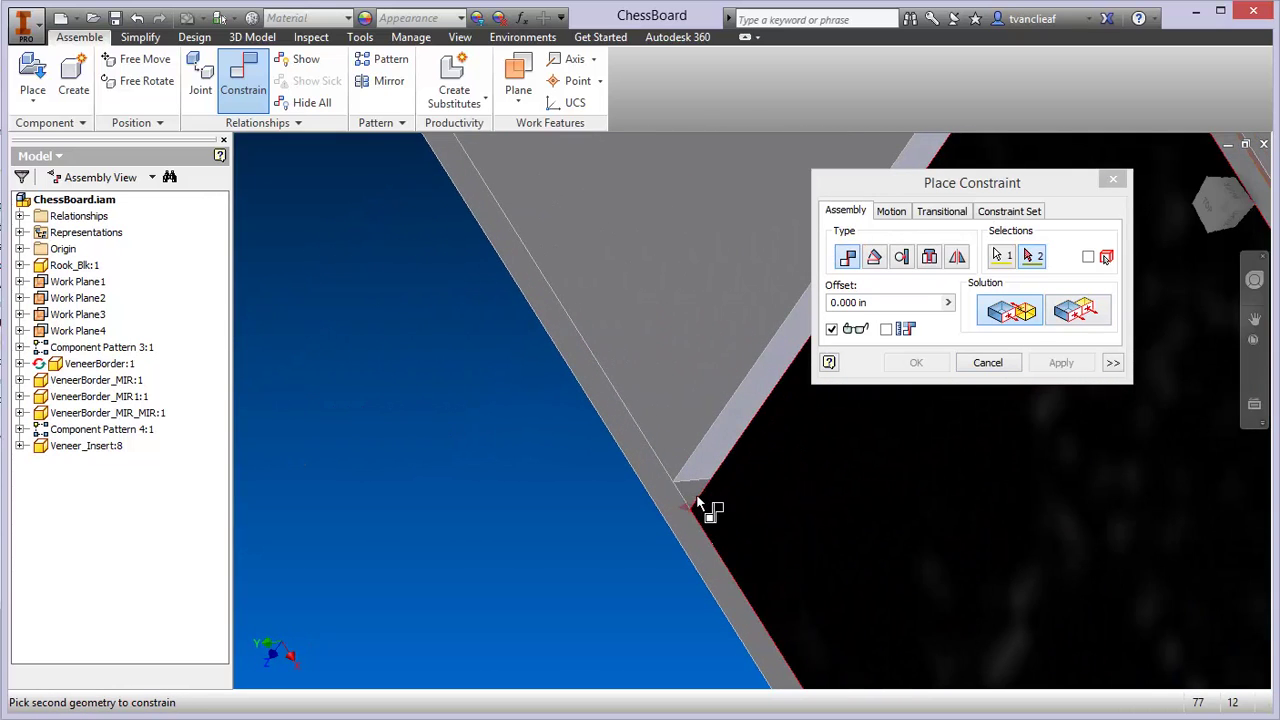
left_click(693, 500)
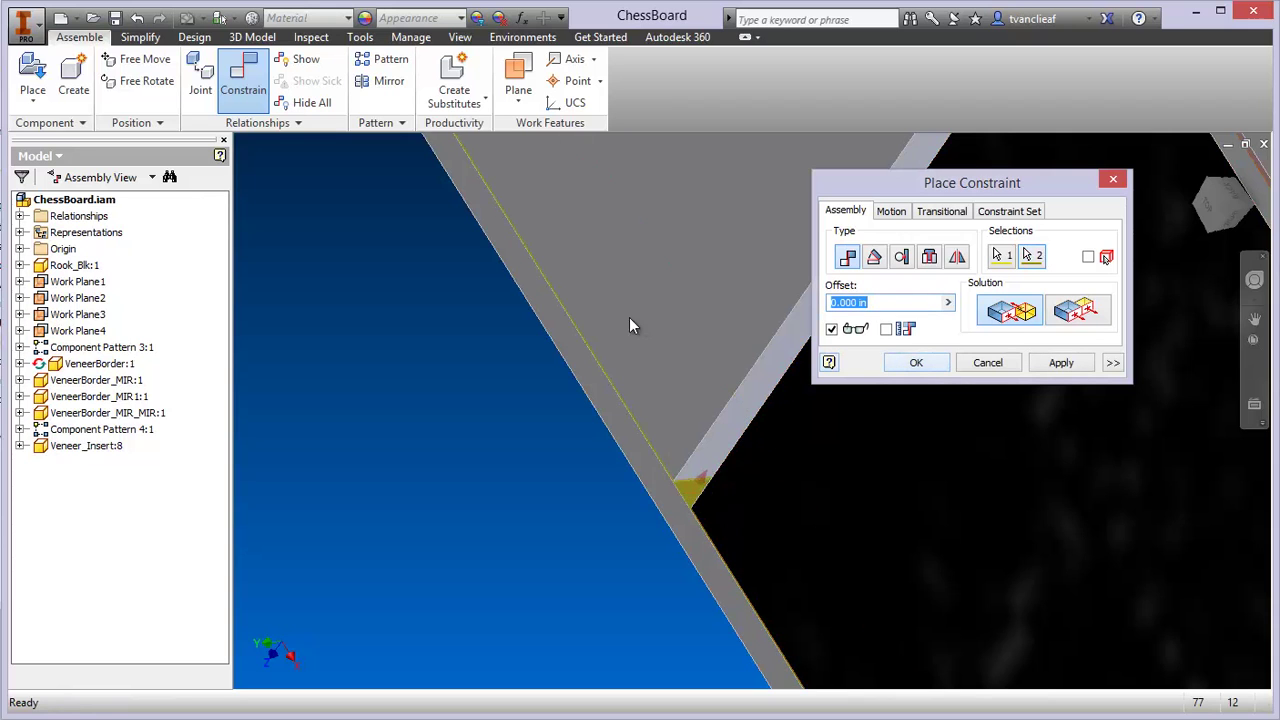
middle_click_drag(608, 323, 990, 285)
scroll(804, 455, "up", 5)
scroll(573, 361, "up", 2)
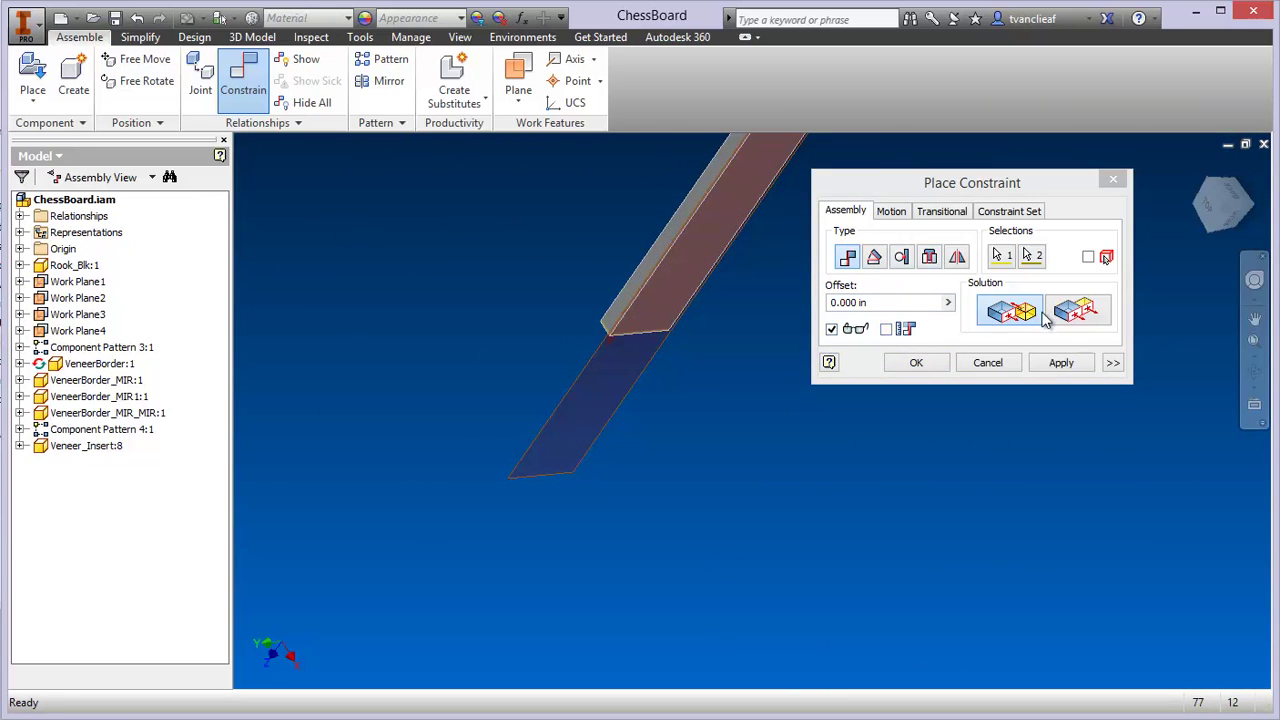
left_click(1006, 316)
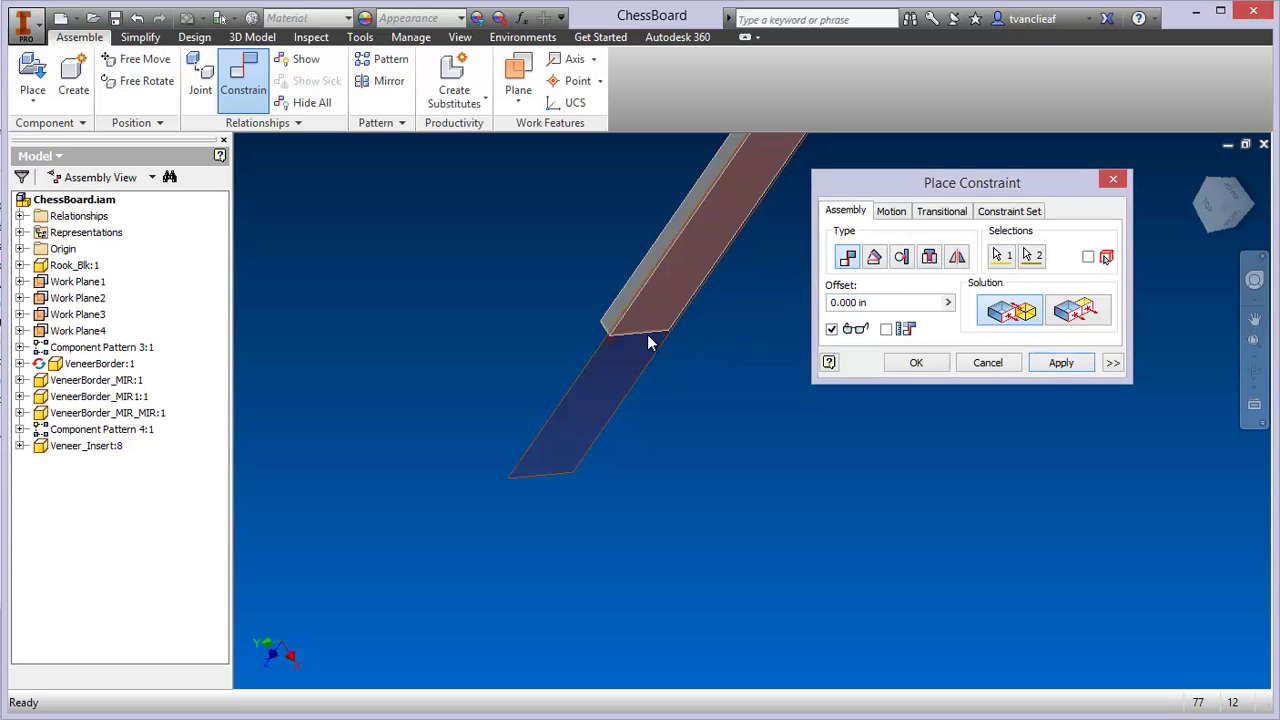
middle_click_drag(828, 322, 745, 560)
mouse_move(1227, 221)
left_mouse_down()
mouse_move(1268, 140)
mouse_move(962, 360)
left_mouse_up()
mouse_move(965, 367)
middle_mouse_down("shift")
mouse_move(754, 360)
mouse_move(767, 285)
middle_mouse_up("shift")
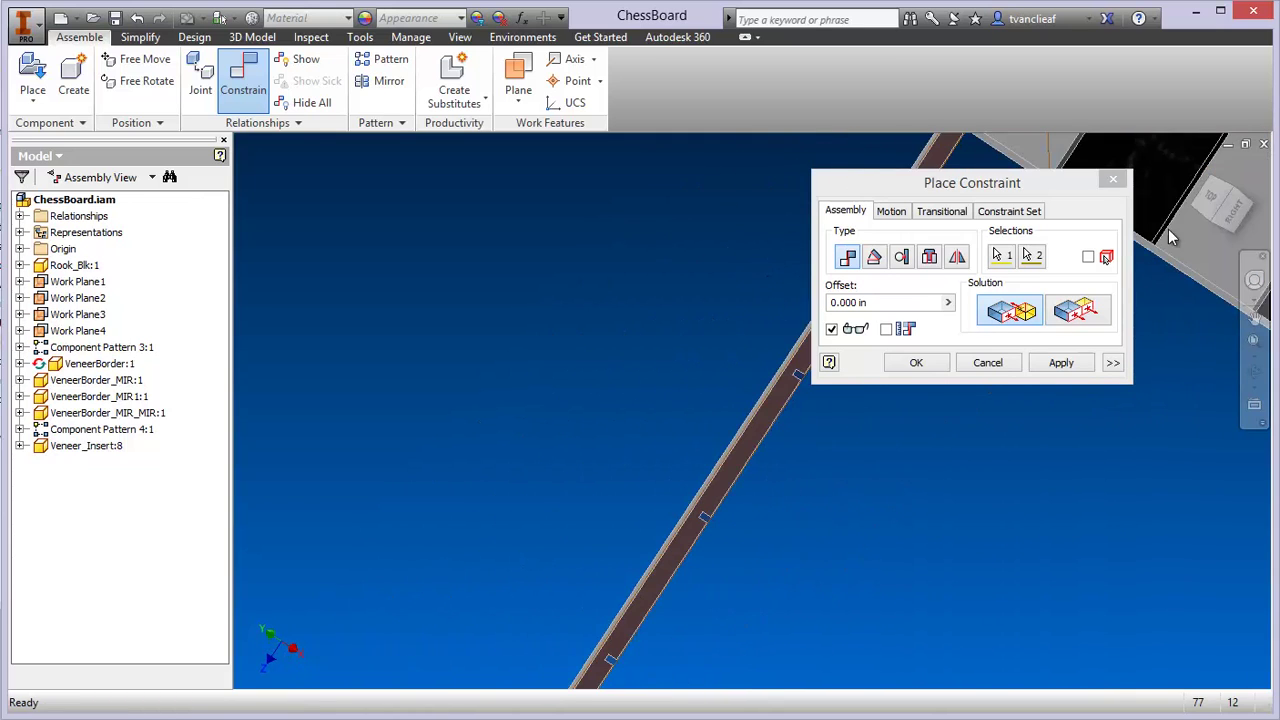
left_click_drag(1216, 212, 1258, 188)
middle_click_drag(760, 500, 568, 518, "shift")
scroll(508, 624, "up", 5)
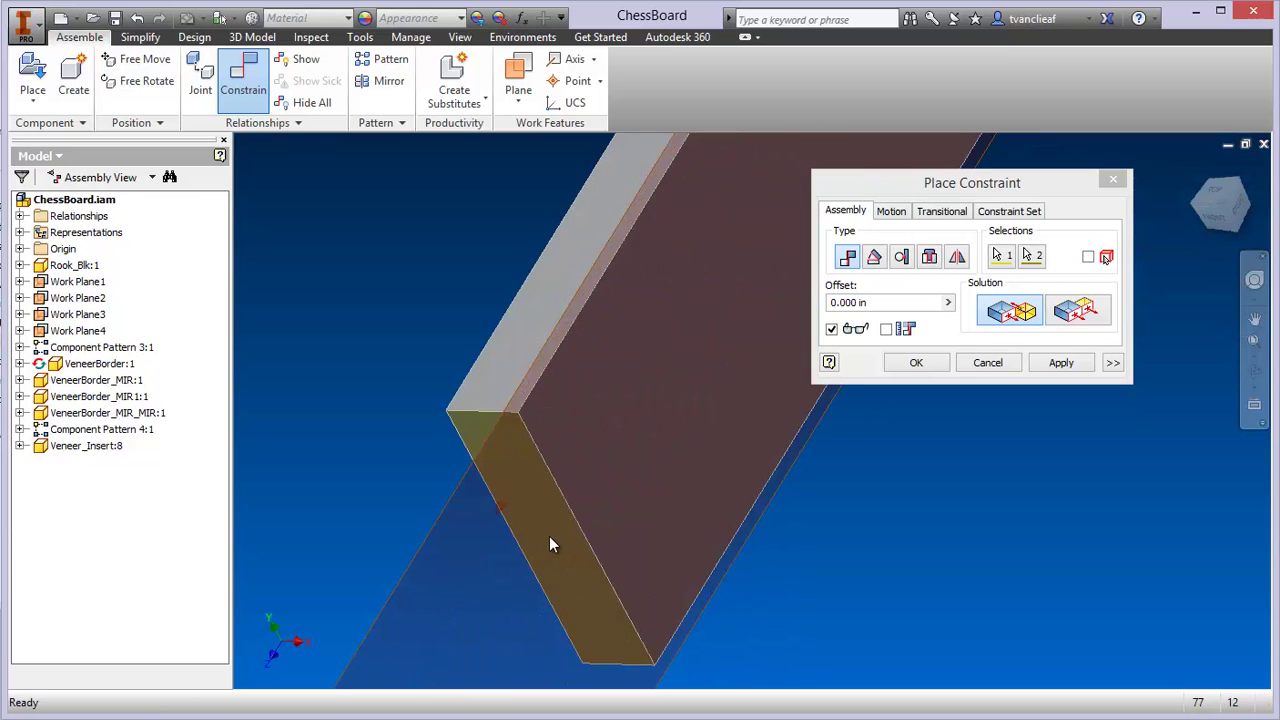
left_click(1061, 362)
- Finish constraining and examine how the crosswise insert fits the gap beside the rook's square, up close and from the top
middle_click_drag(733, 461, 687, 533)
scroll(712, 464, "down", 5)
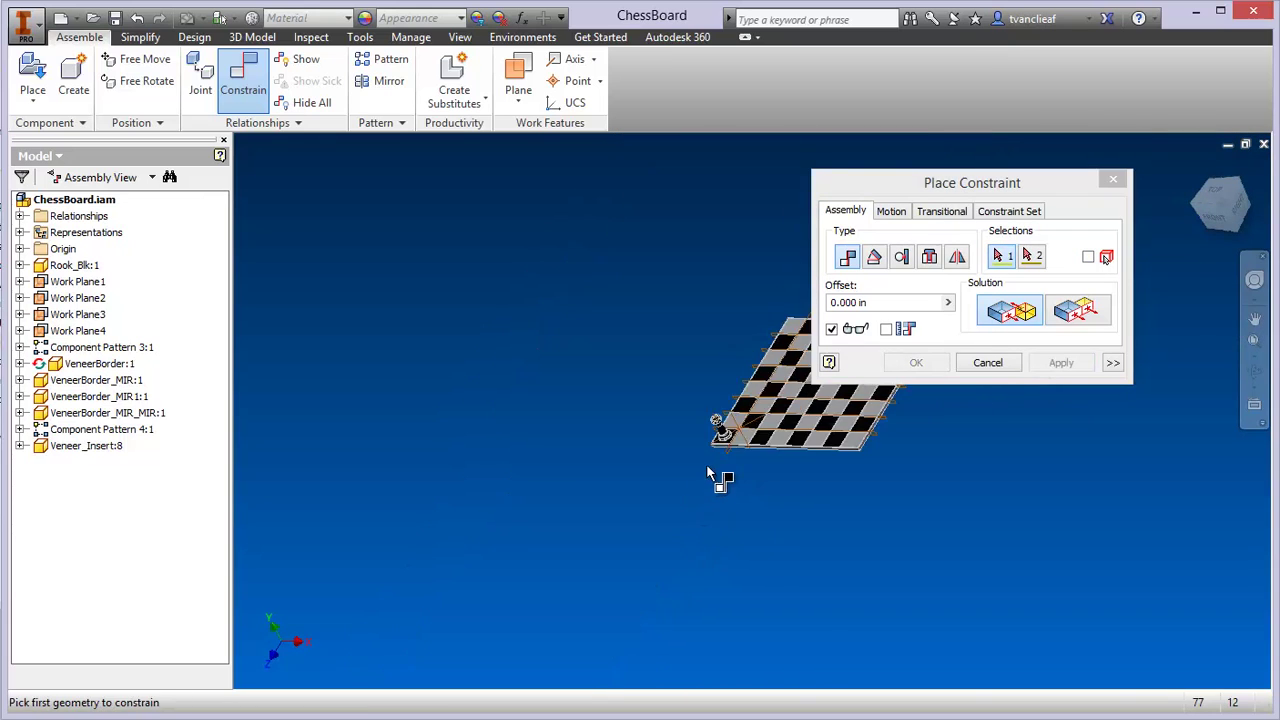
scroll(690, 470, "up", 2)
middle_click_drag(660, 474, 652, 500)
scroll(669, 448, "up", 6)
scroll(678, 472, "down", 5)
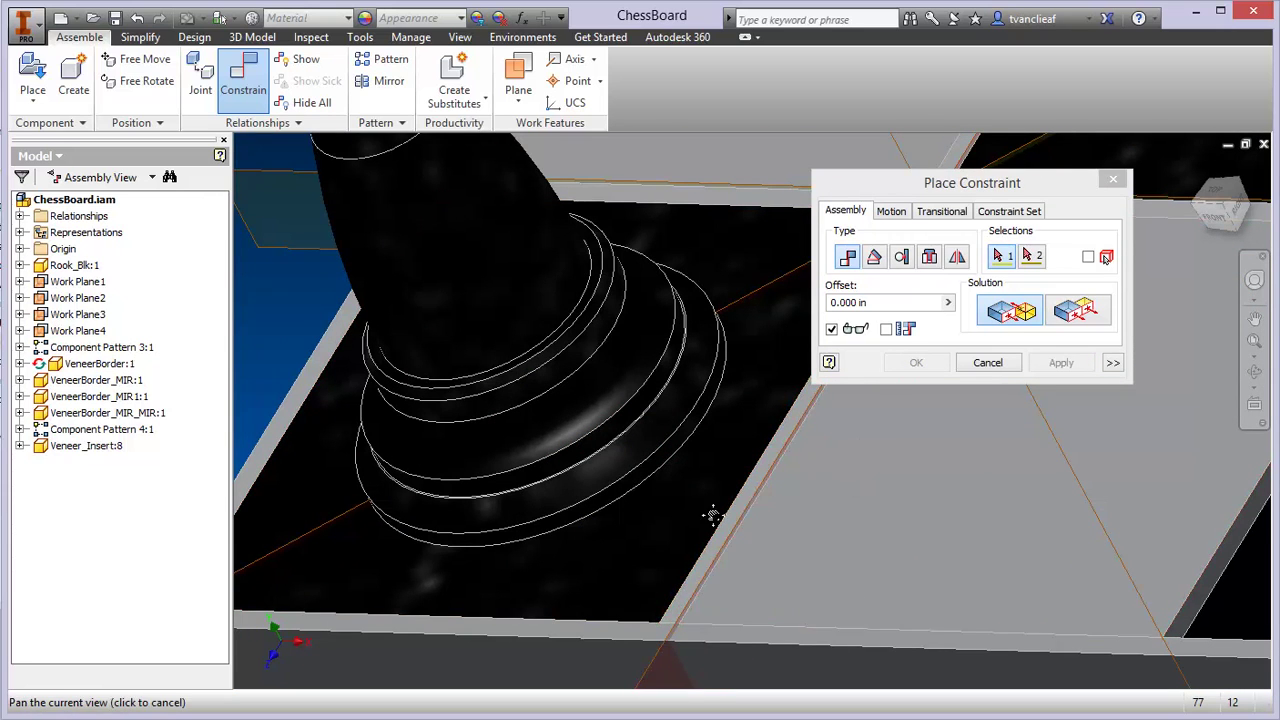
middle_click_drag(674, 514, 560, 516)
left_click(1110, 182)
middle_click_drag(838, 369, 770, 408)
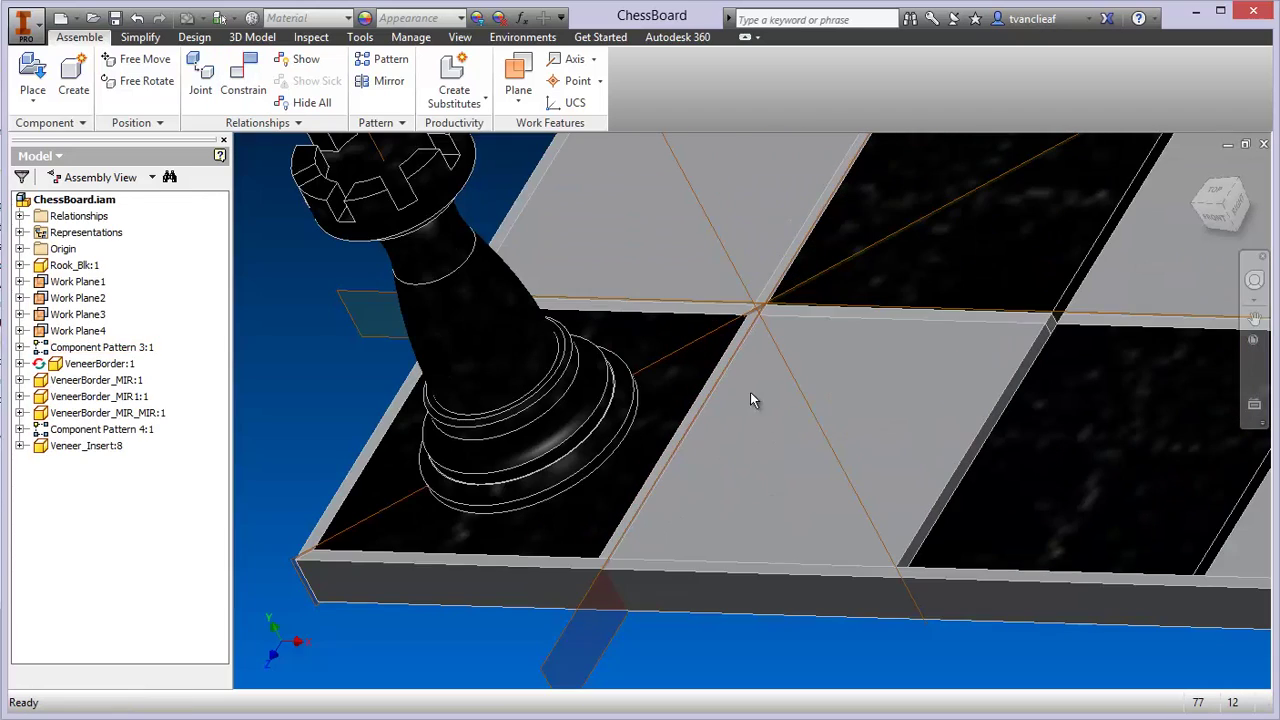
left_click(1220, 195)
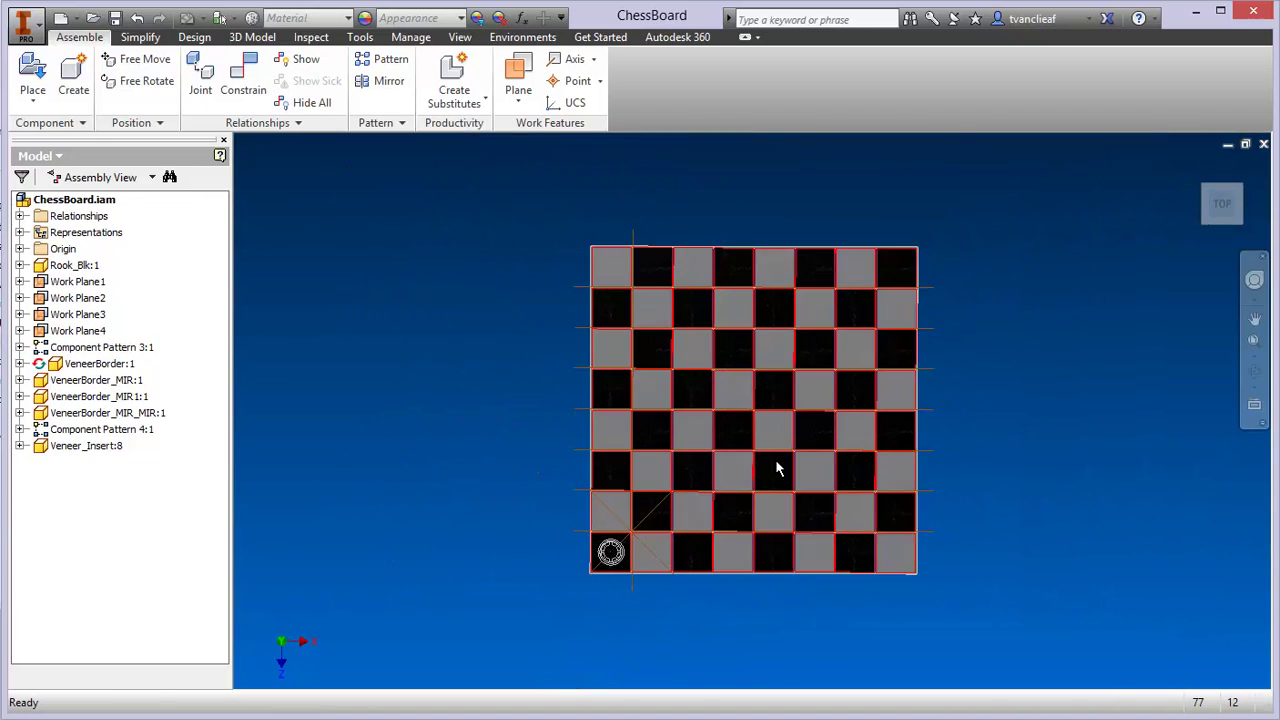
scroll(612, 583, "down", 4)
scroll(722, 505, "up", 2)
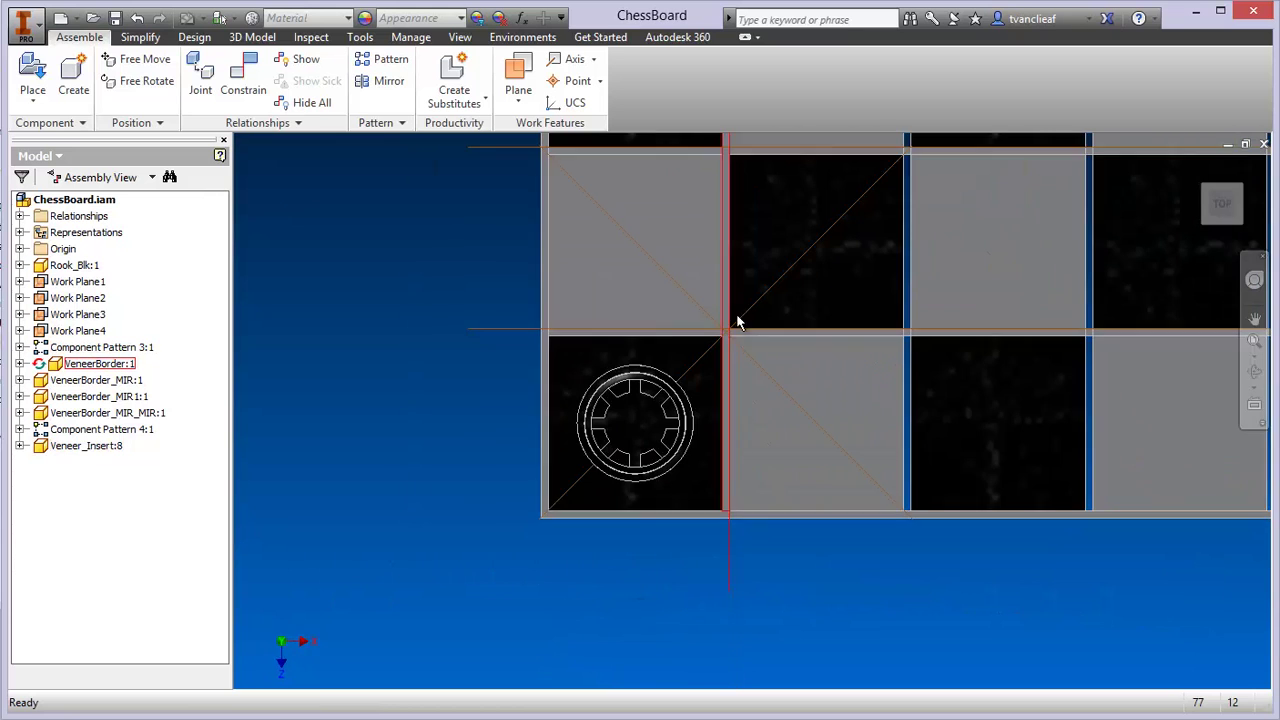
middle_click_drag(737, 310, 638, 445)
left_click(633, 489)
middle_click_drag(687, 525, 505, 472)
scroll(507, 472, "up", 6)
scroll(542, 429, "down", 4)
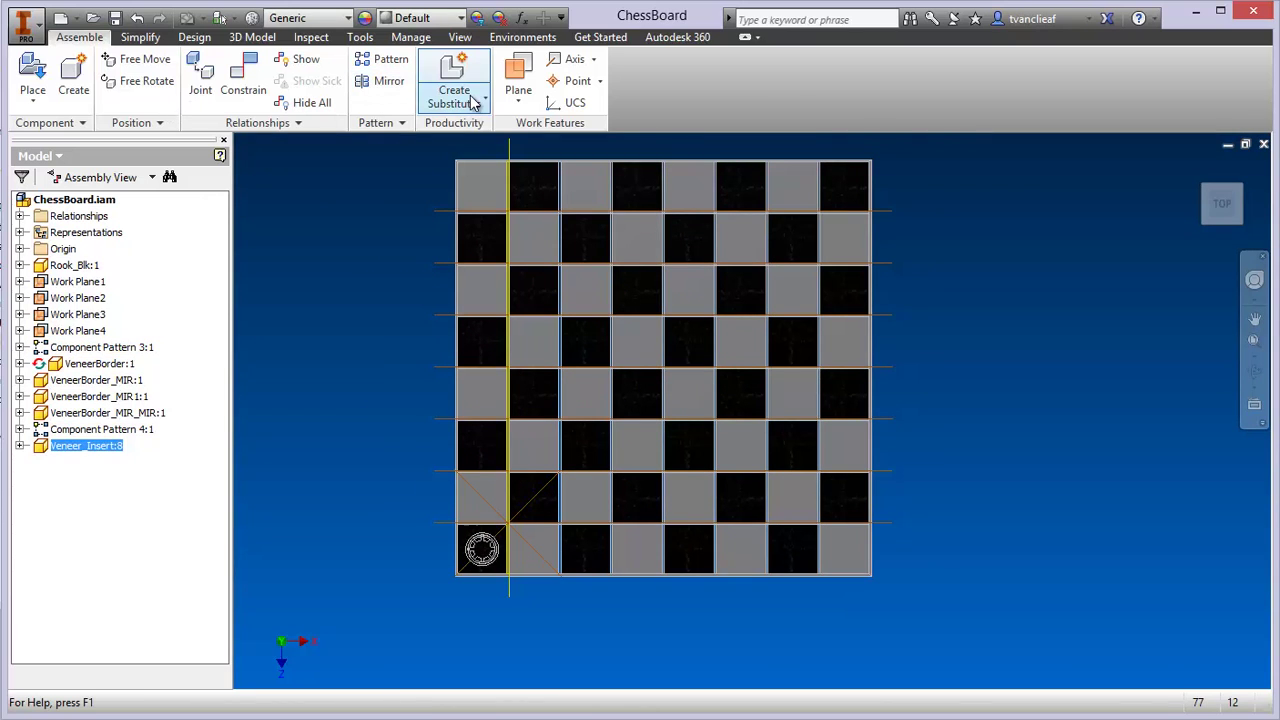
- Set up a rectangular component pattern of Veneer_Insert:8 along the border edge by the rook, with the column direction flipped across the board
left_click(386, 60)
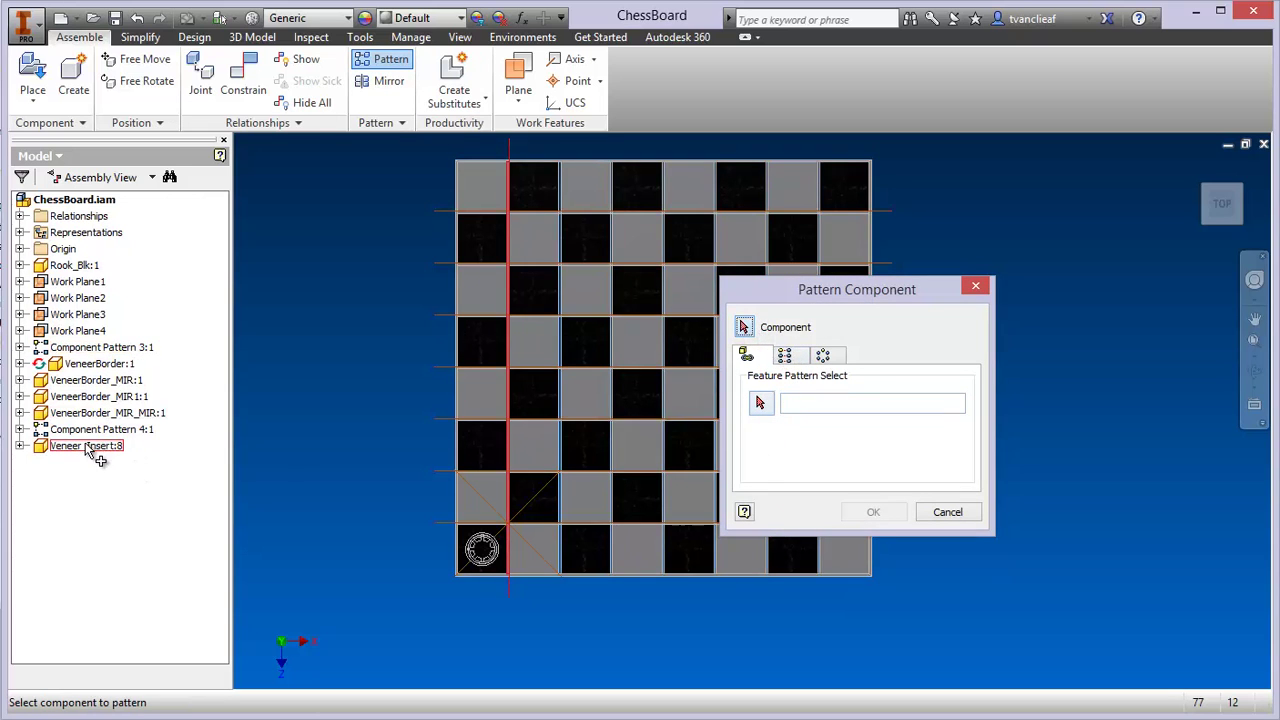
left_click(86, 446)
left_click(786, 356)
left_click(762, 401)
scroll(492, 580, "down", 5)
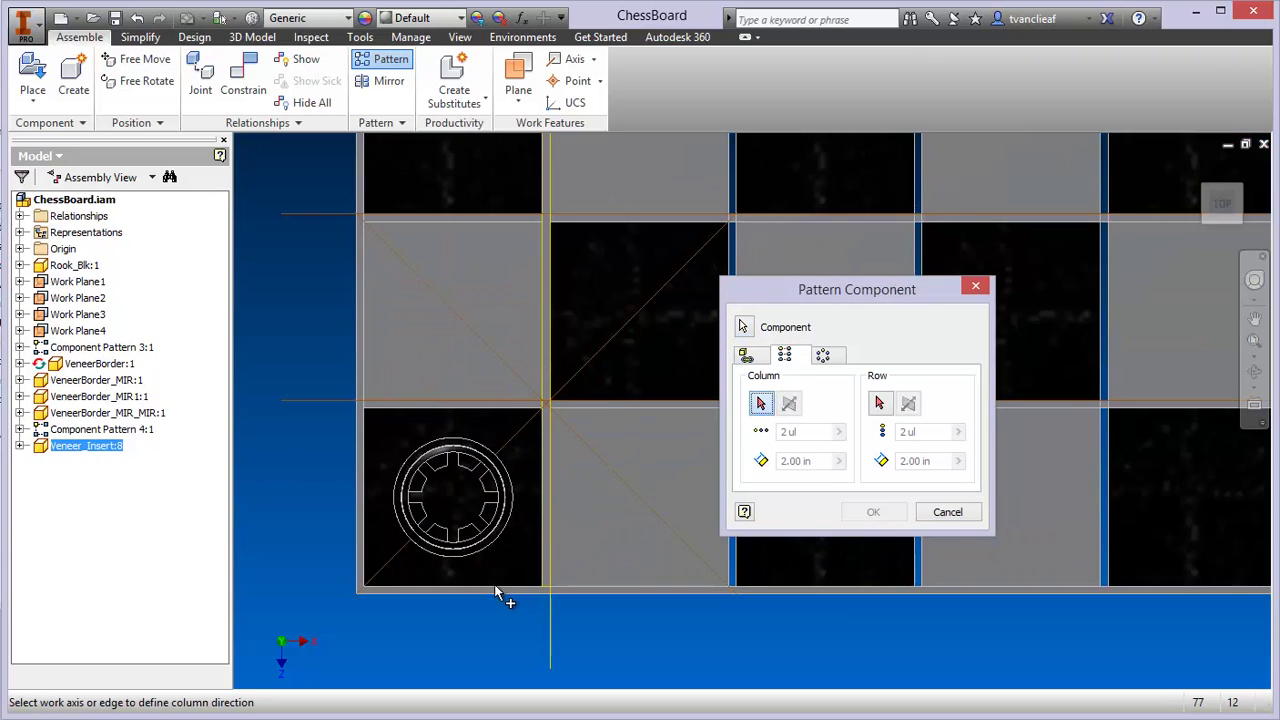
scroll(479, 590, "up", 3)
left_click(479, 590)
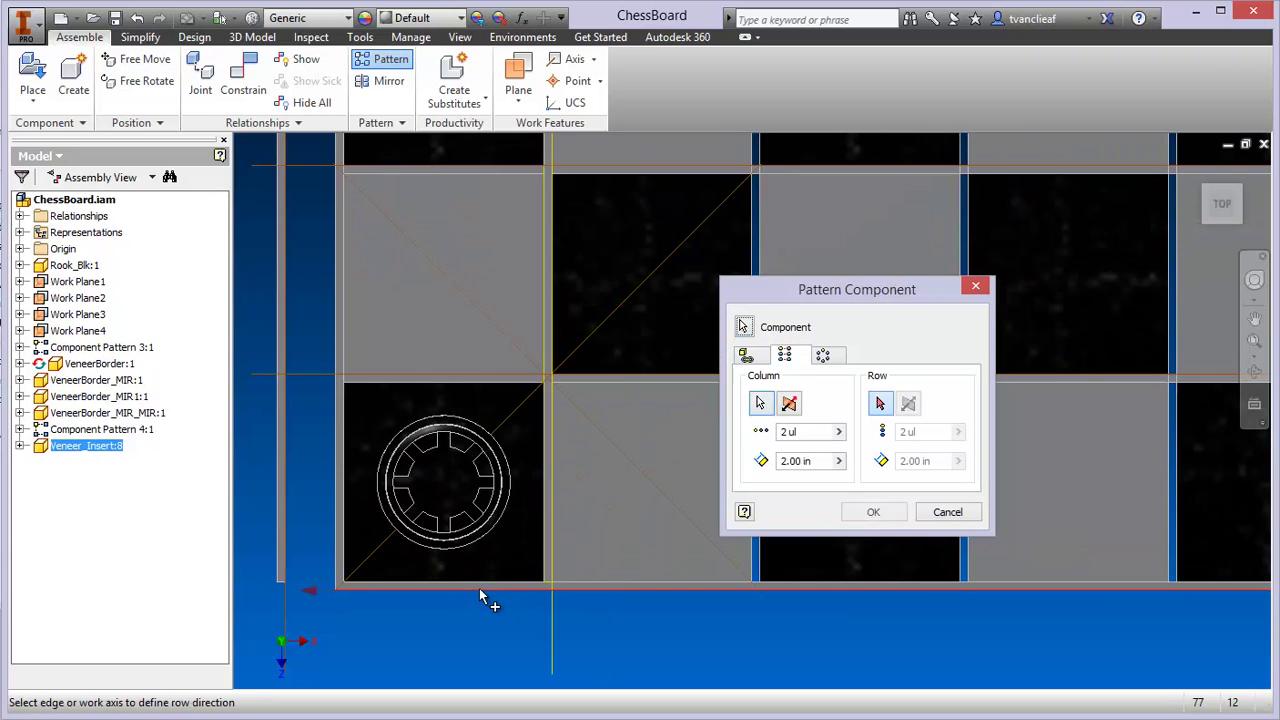
left_click(790, 405)
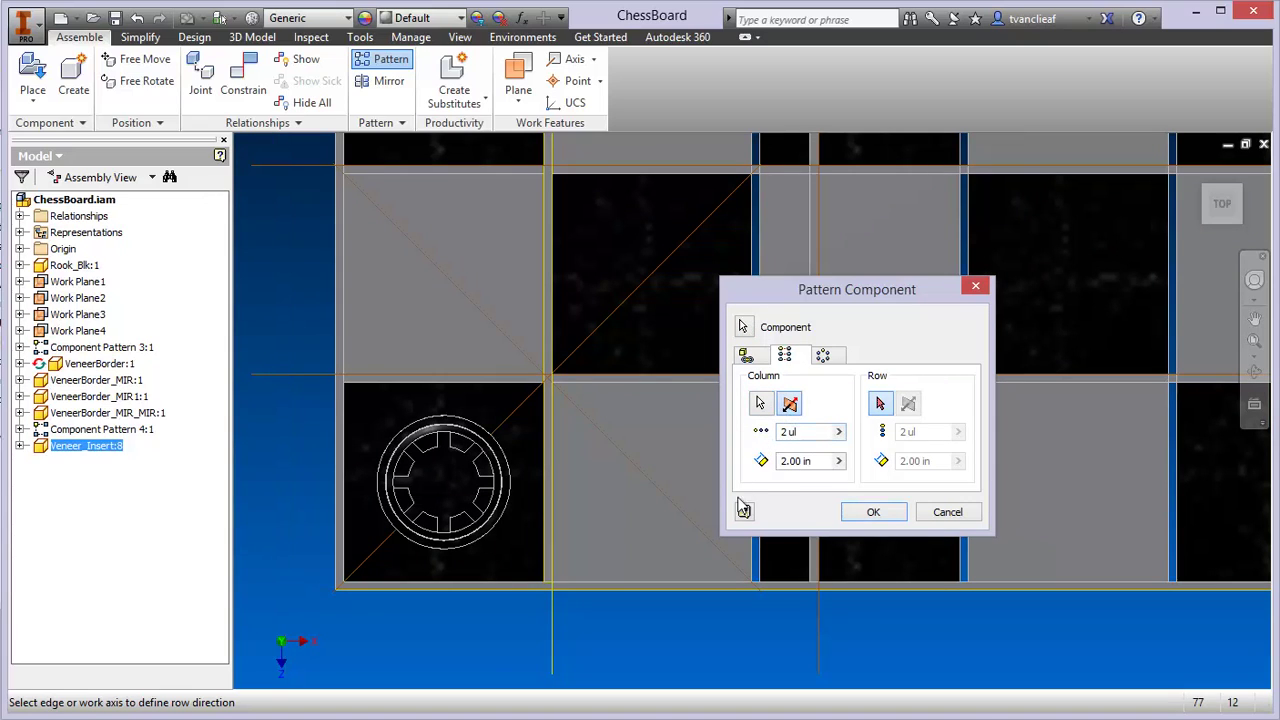
- Create the insert pattern with 7 columns spaced 1.5625 in apart
double_click(806, 461)
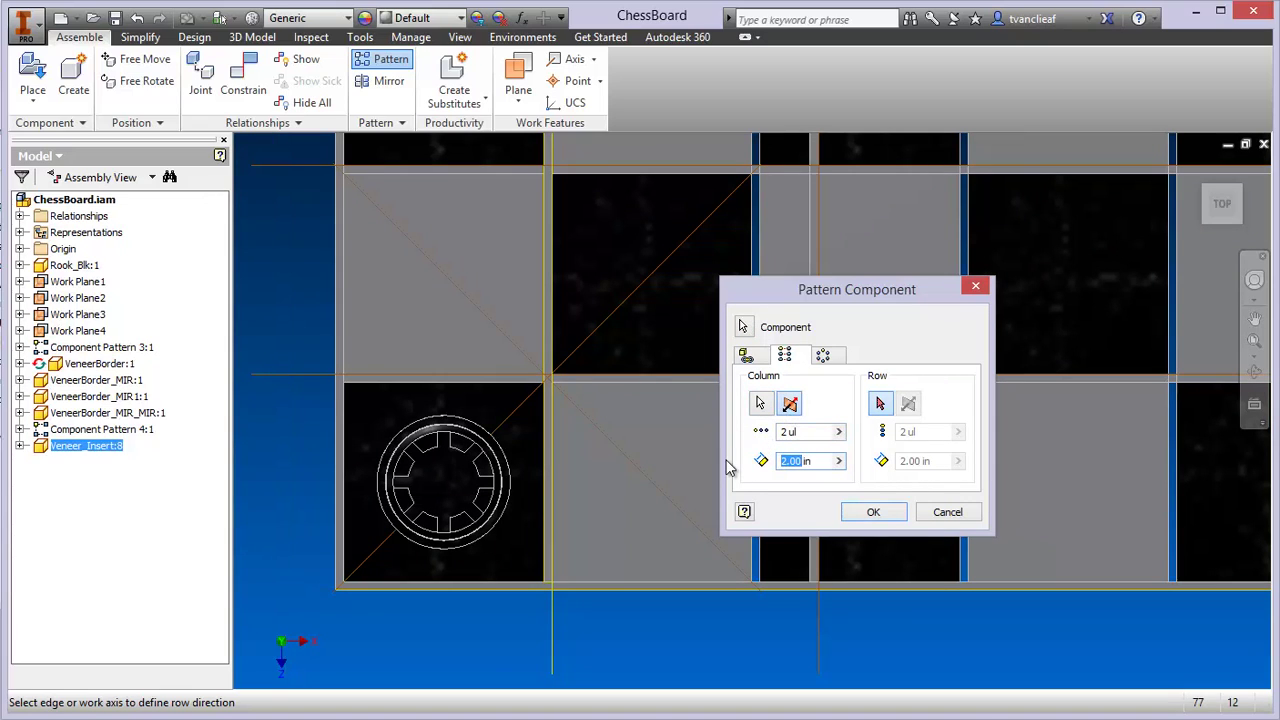
type("1.")
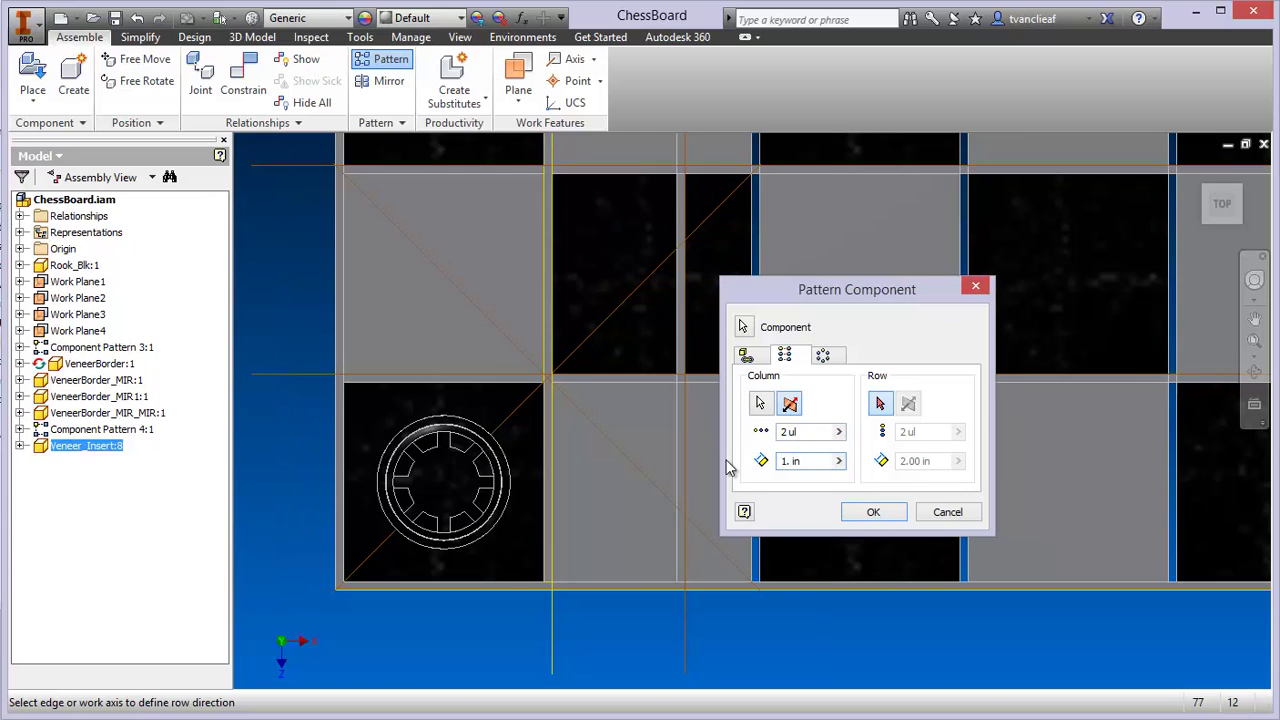
type("625")
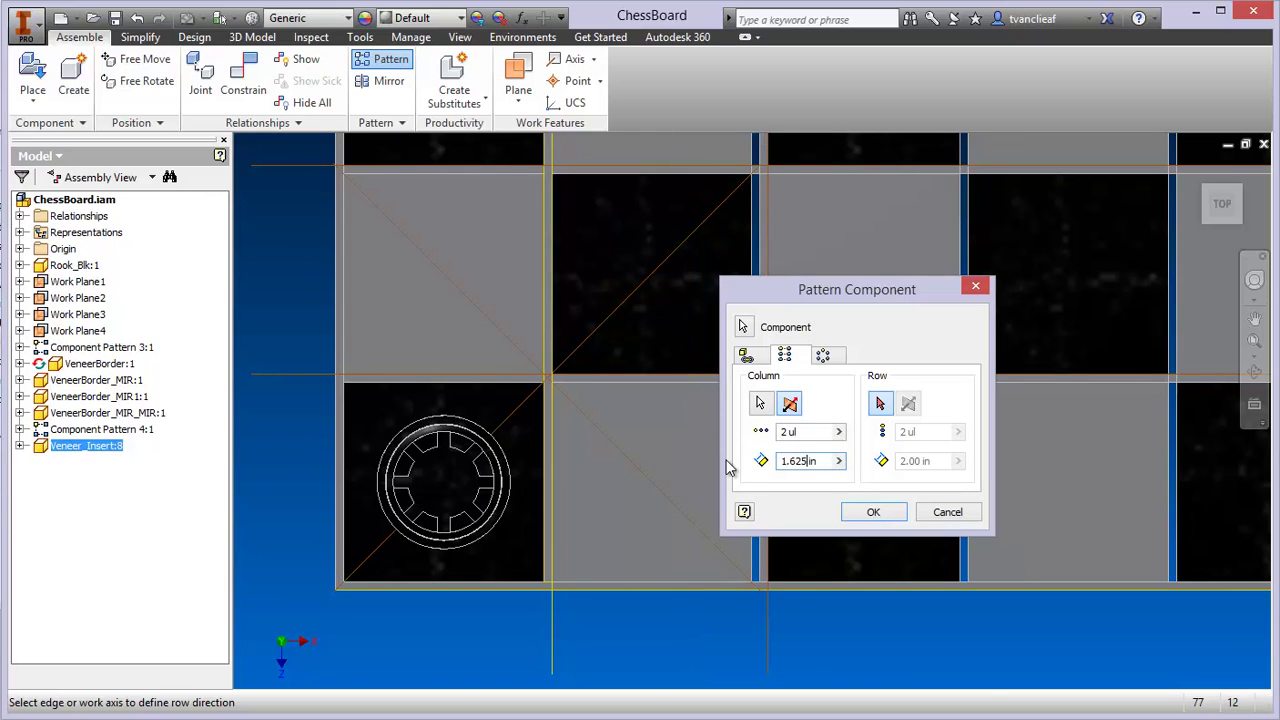
key("BackSpace")
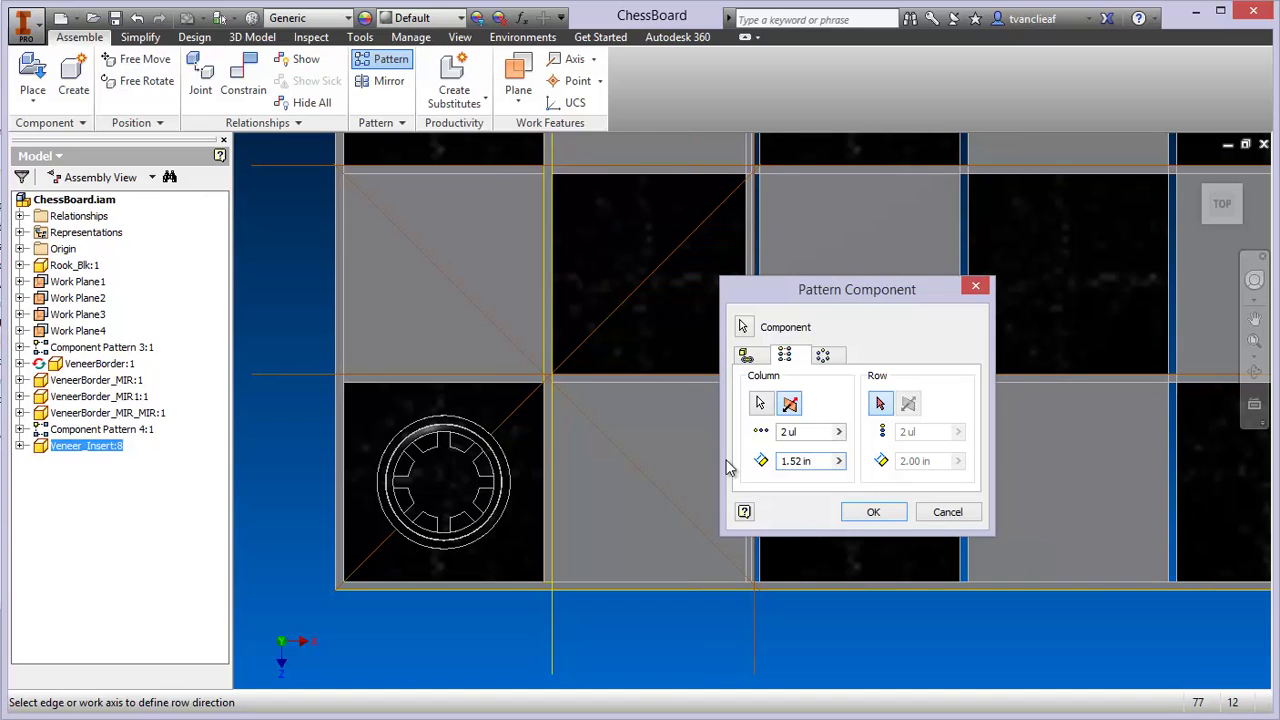
type("625")
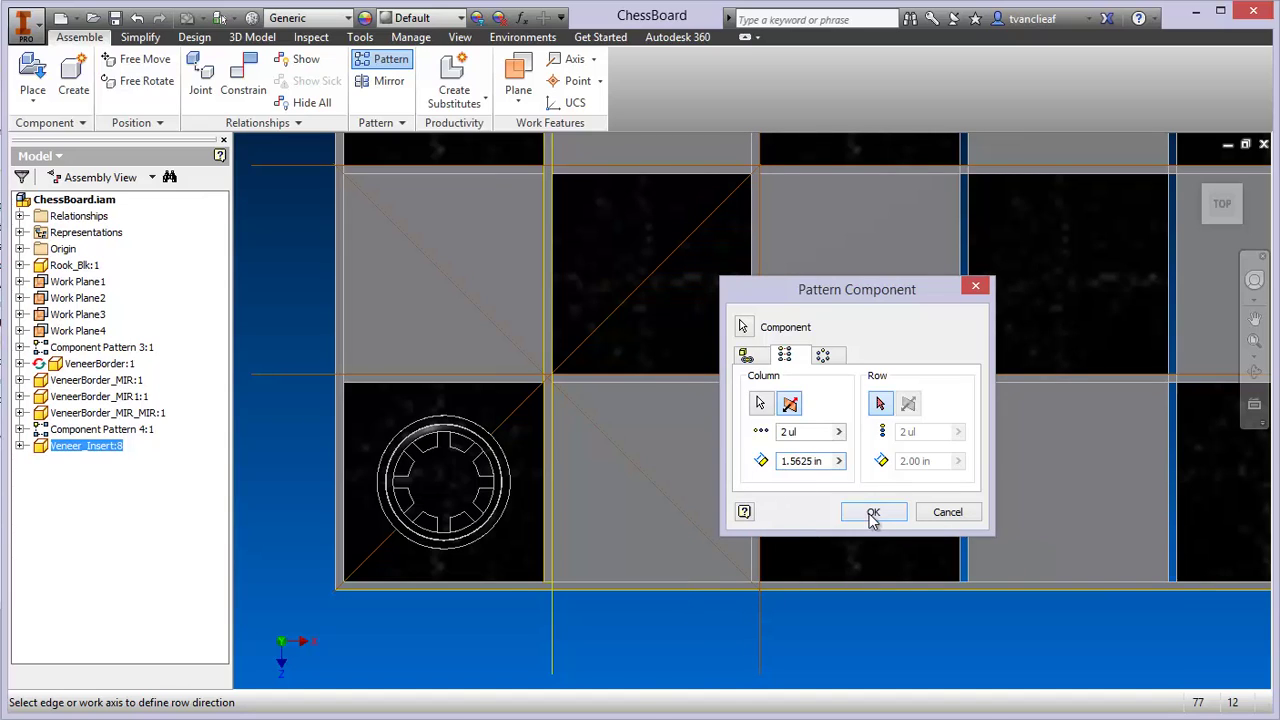
left_click_drag(790, 435, 769, 429)
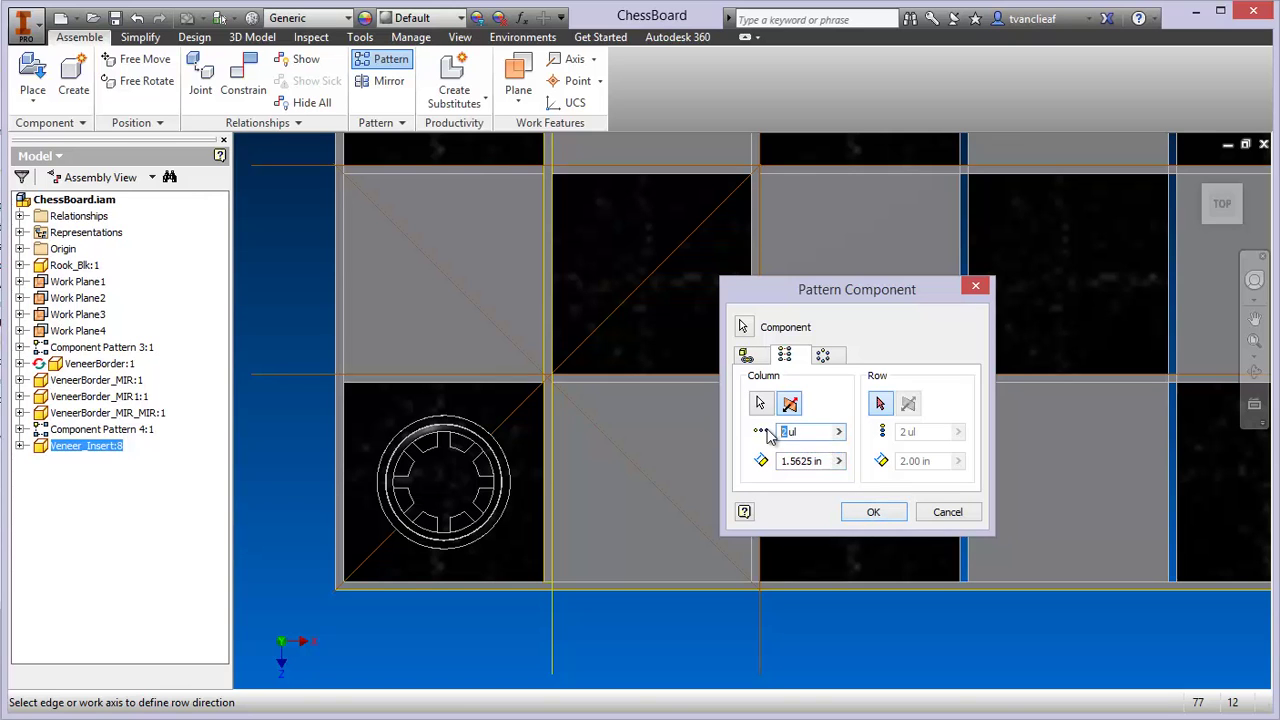
type("8")
left_click(873, 511)
- Turn off the visibility of Work Plane1 through Work Plane4 and filter work features out of the model browser
scroll(807, 482, "up", 3)
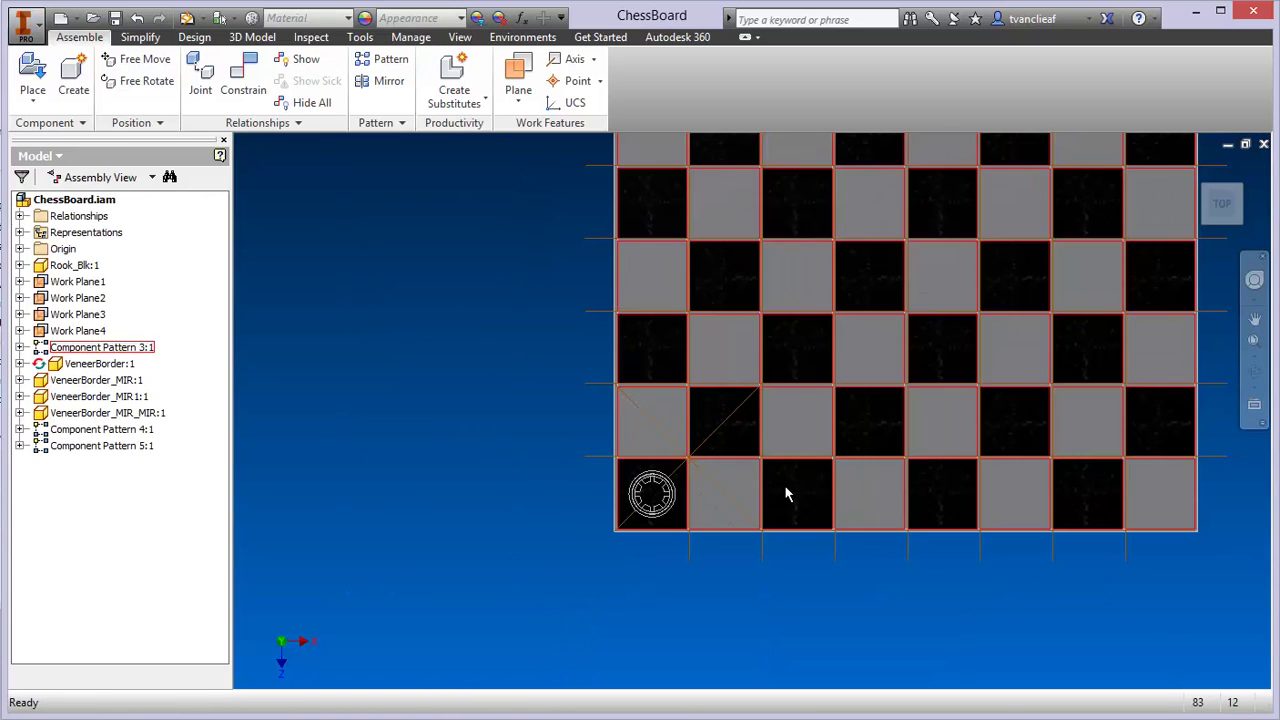
scroll(807, 480, "up", 4)
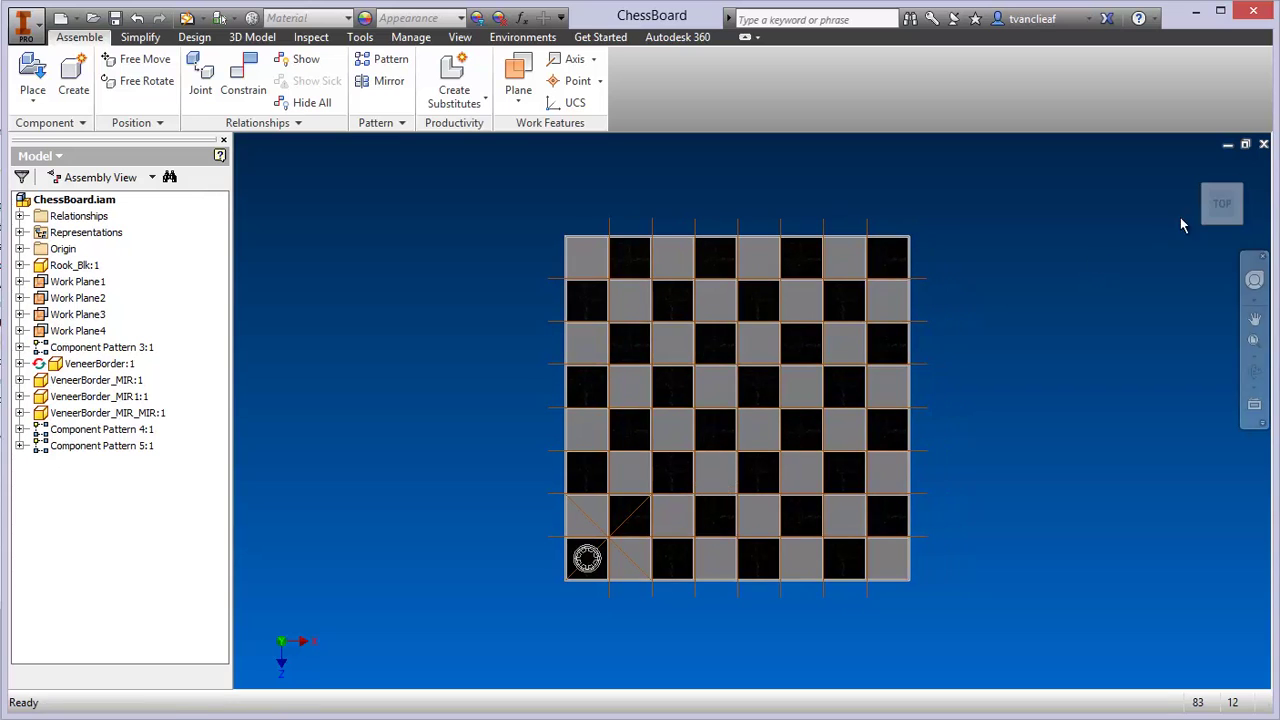
left_click(1258, 188)
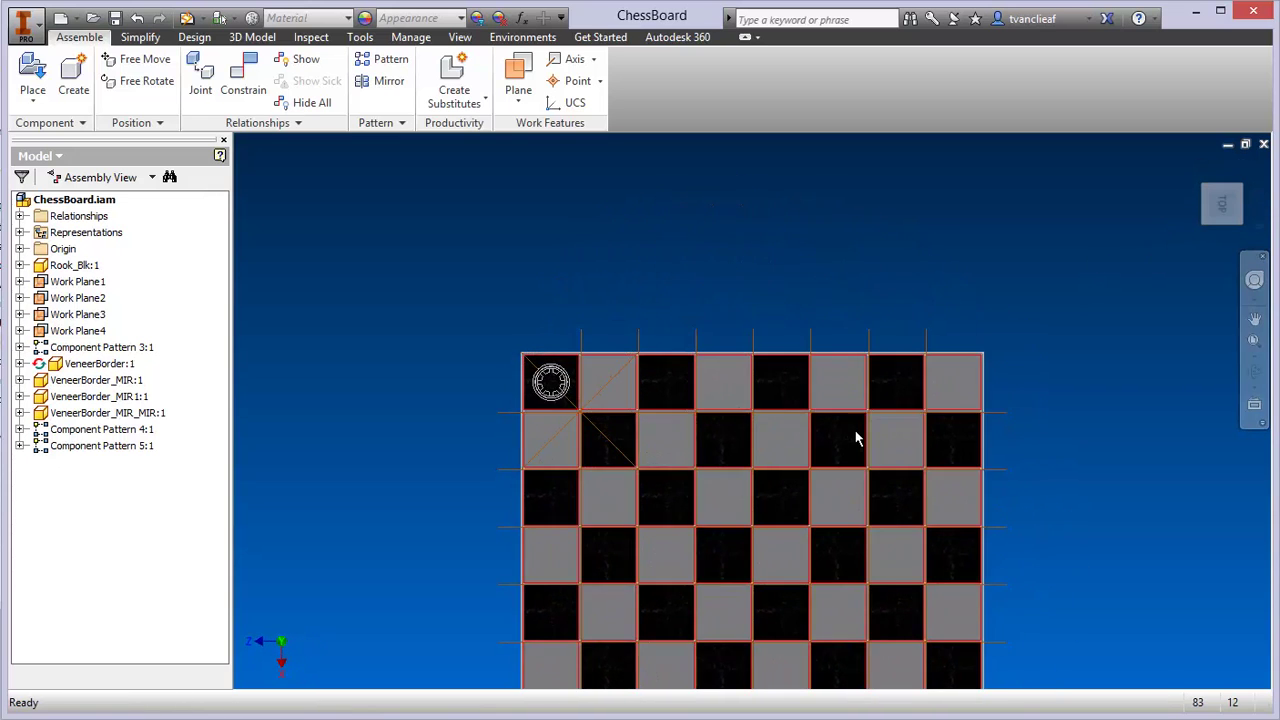
middle_click_drag(853, 437, 777, 277)
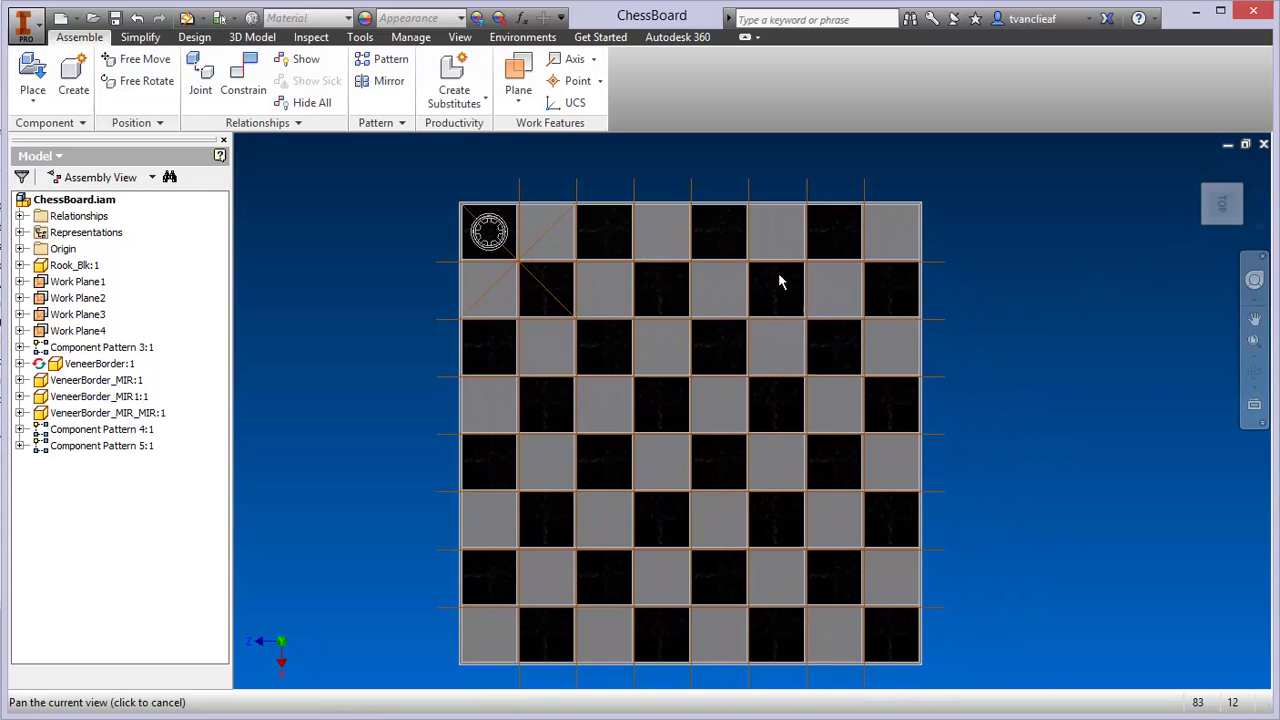
left_click(76, 282)
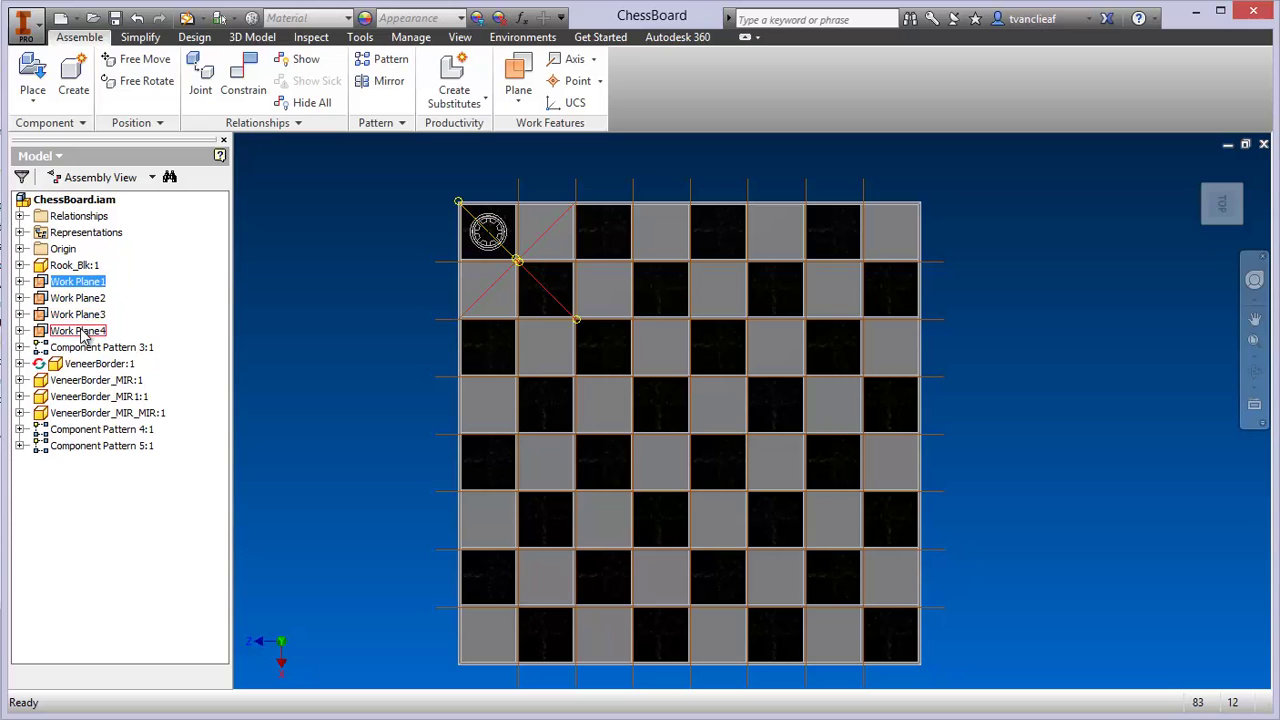
left_click(83, 332, "shift")
right_click(82, 330)
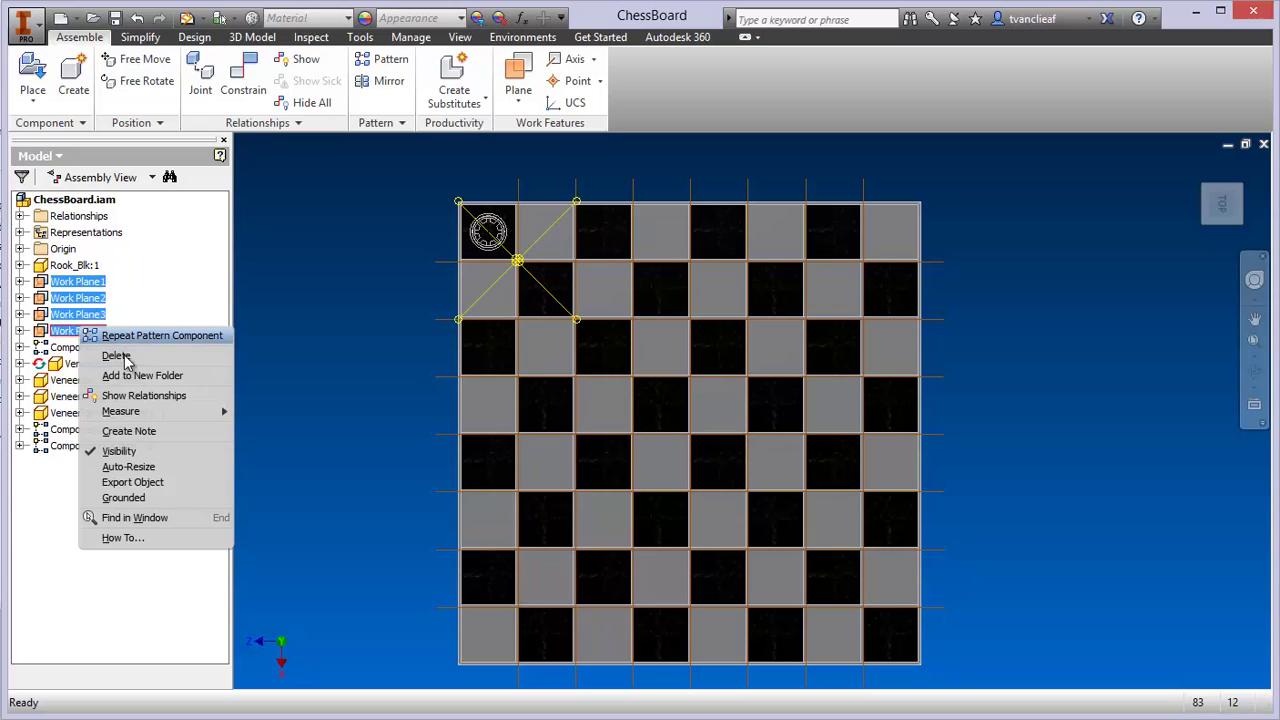
left_click(118, 451)
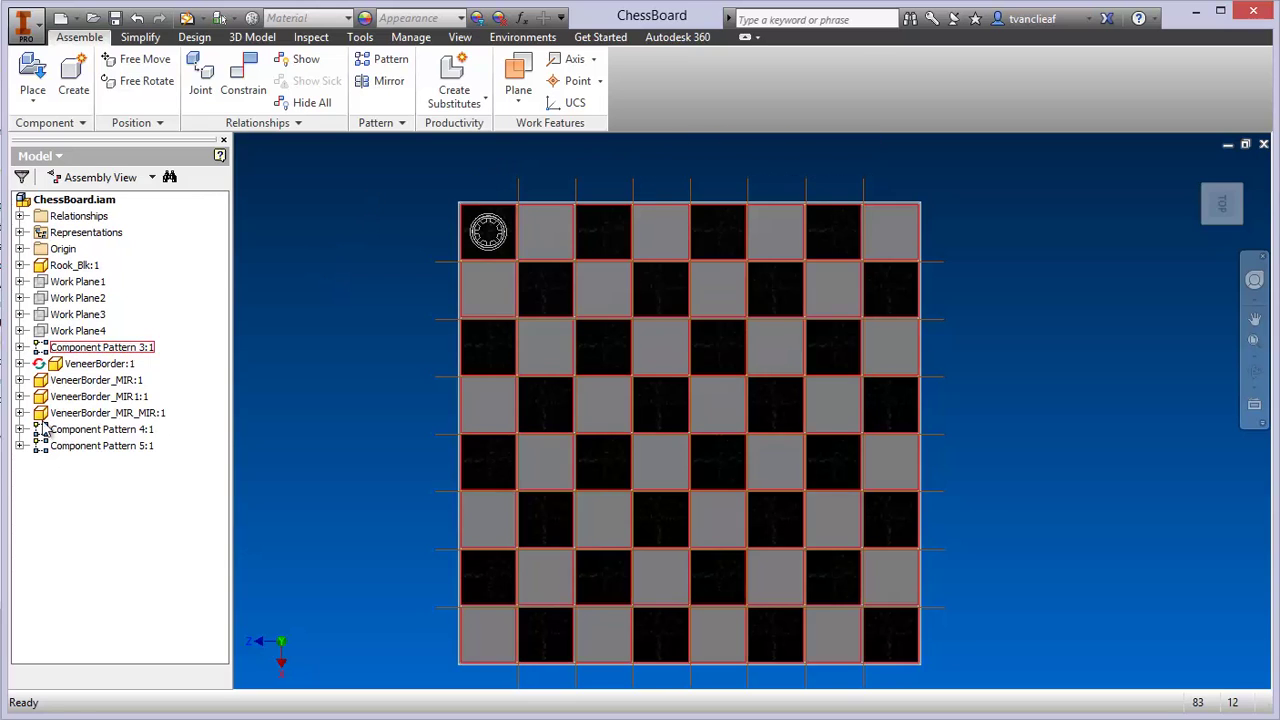
left_click(23, 178)
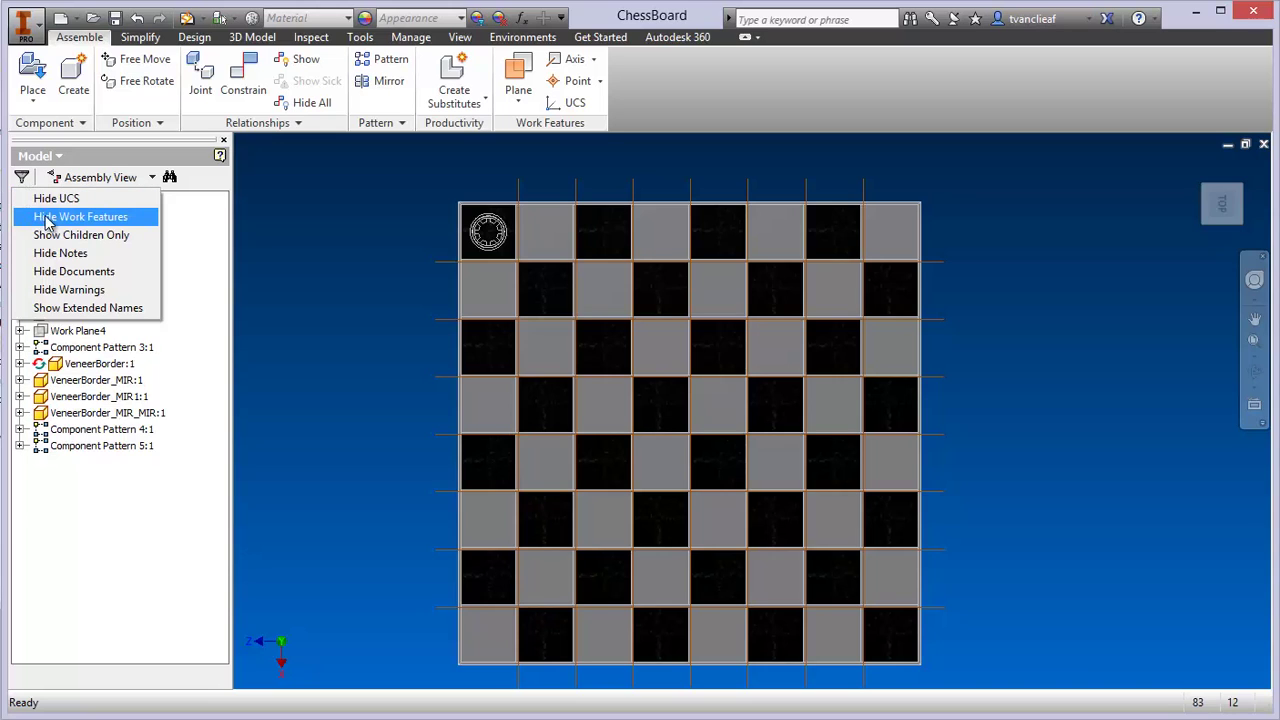
left_click(85, 216)
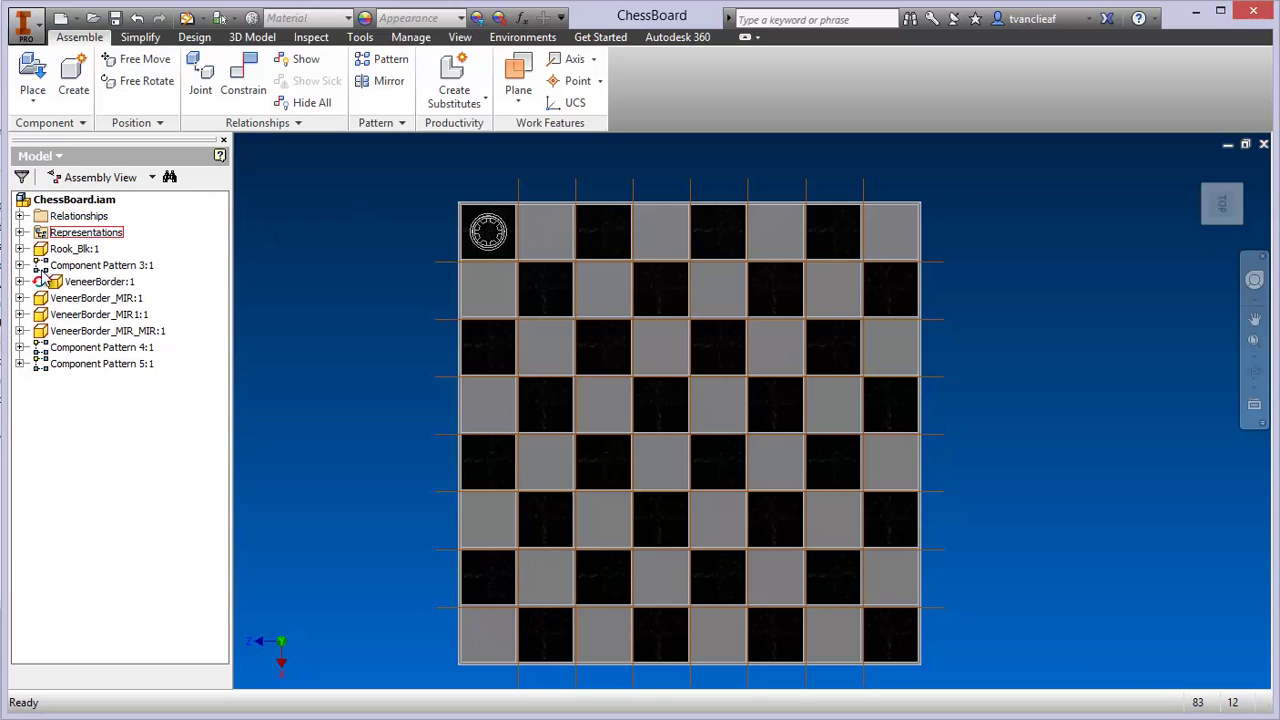
- Check what is listed under Veneer_Insert:1 in the first element of Component Pattern 4, and collapse the pattern again
left_click(20, 347)
left_click(37, 364)
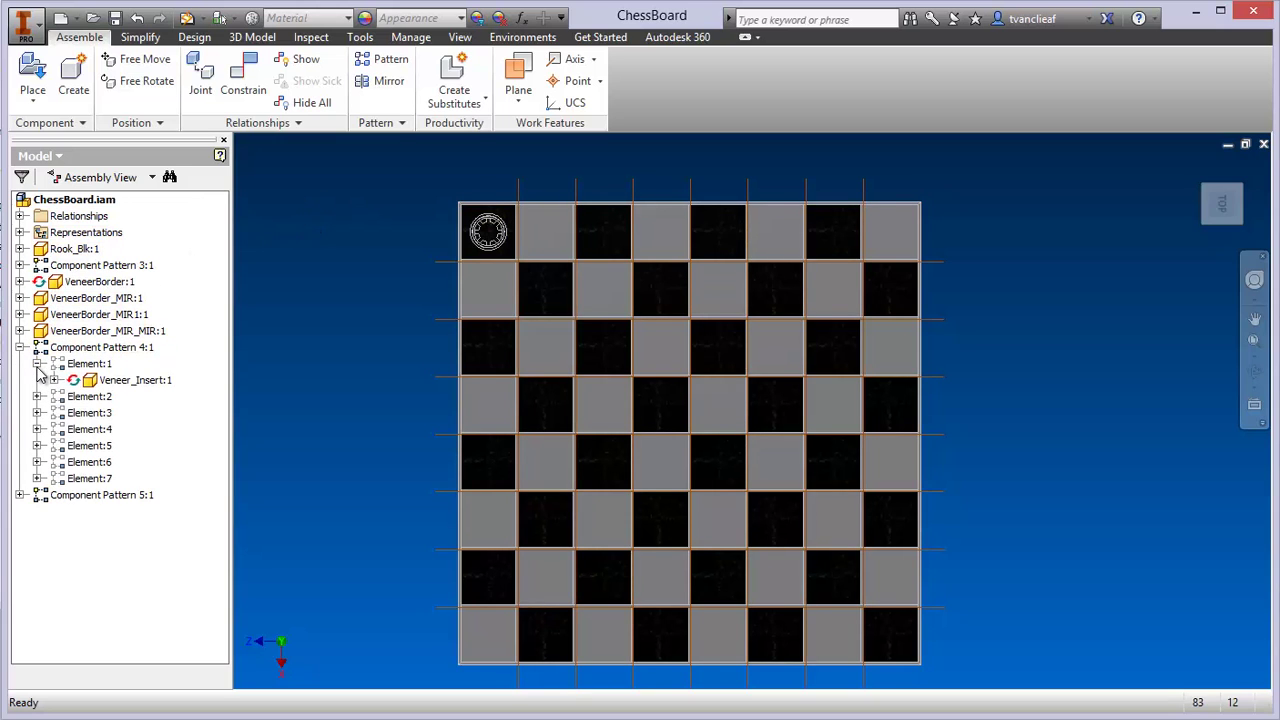
left_click(54, 381)
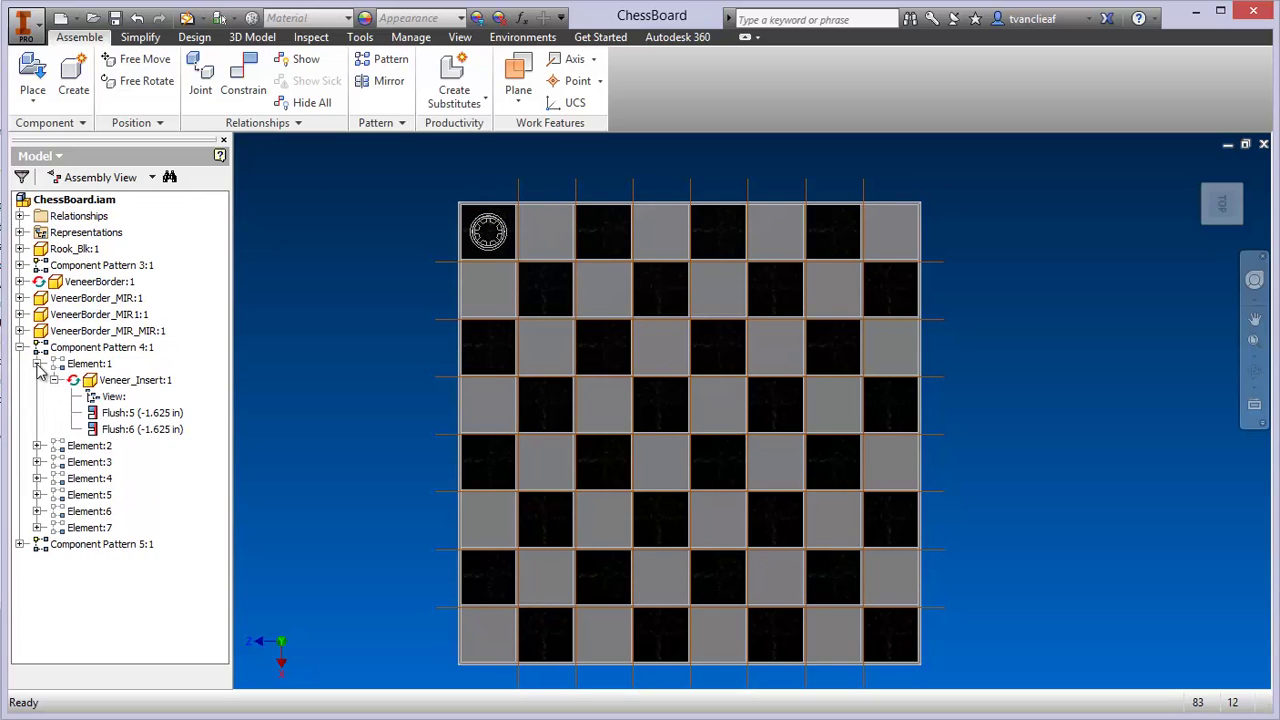
left_click(37, 364)
left_click(20, 347)
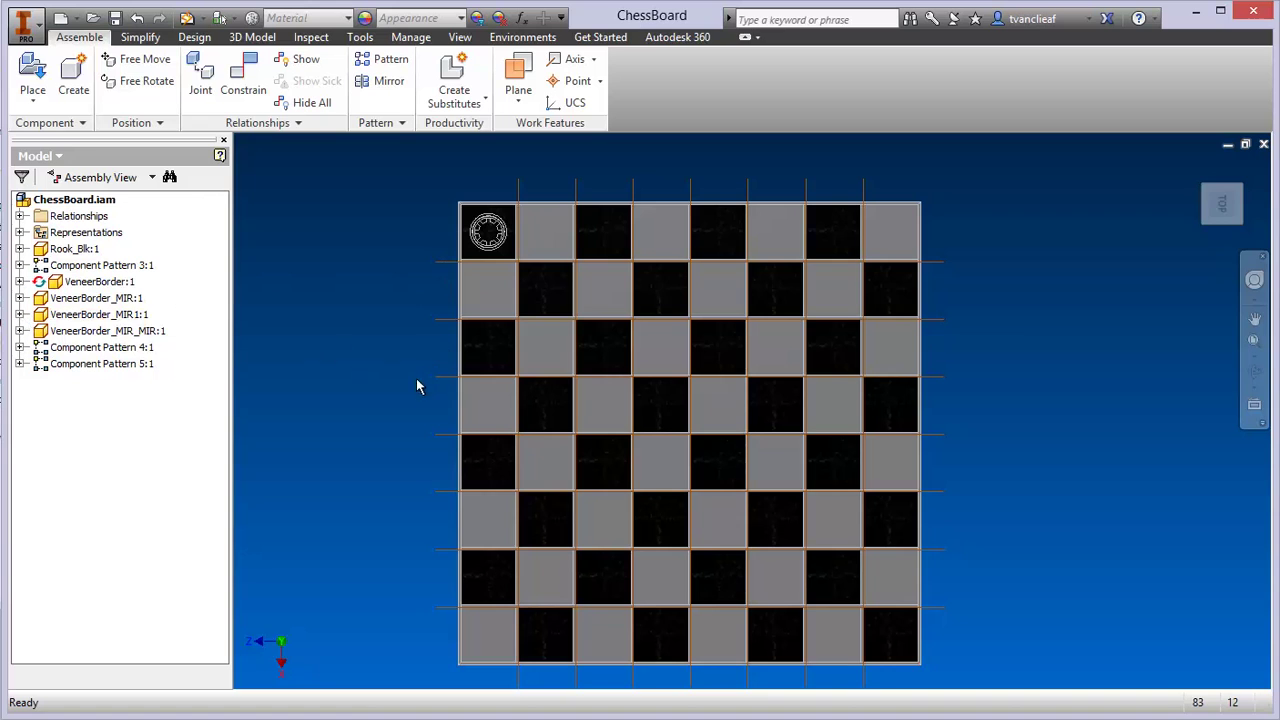
middle_click_drag(415, 393, 426, 366)
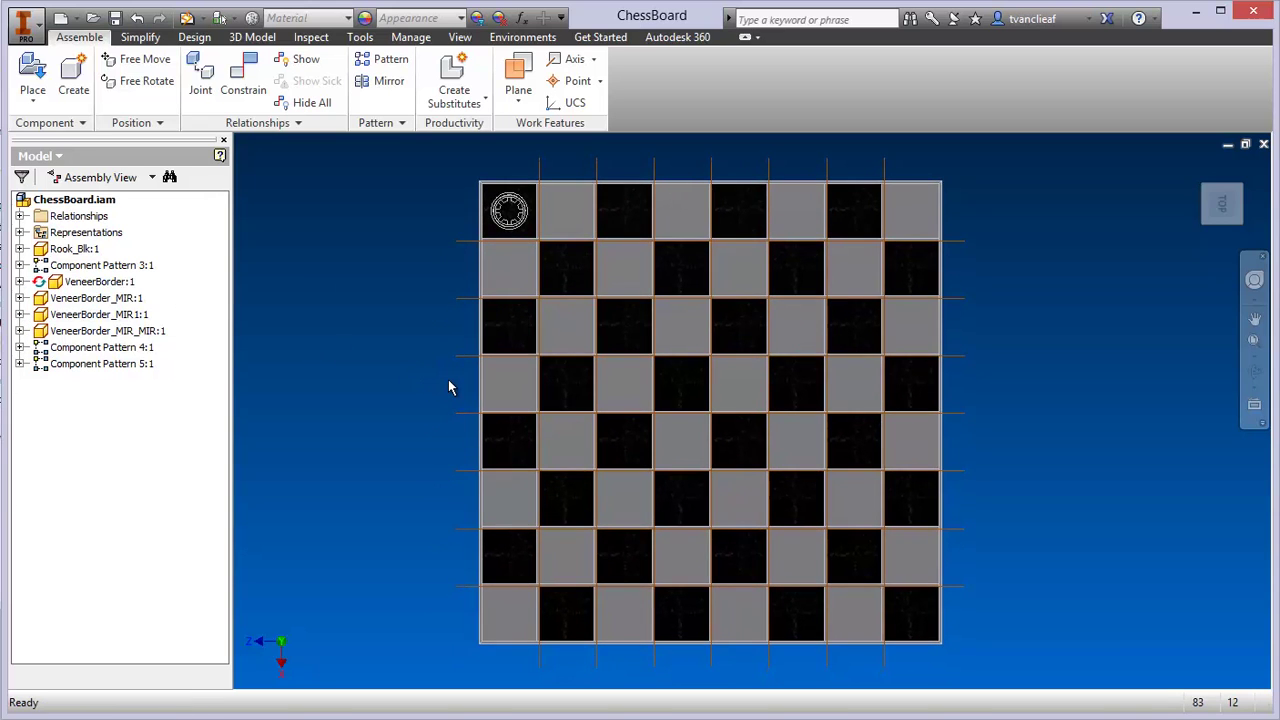